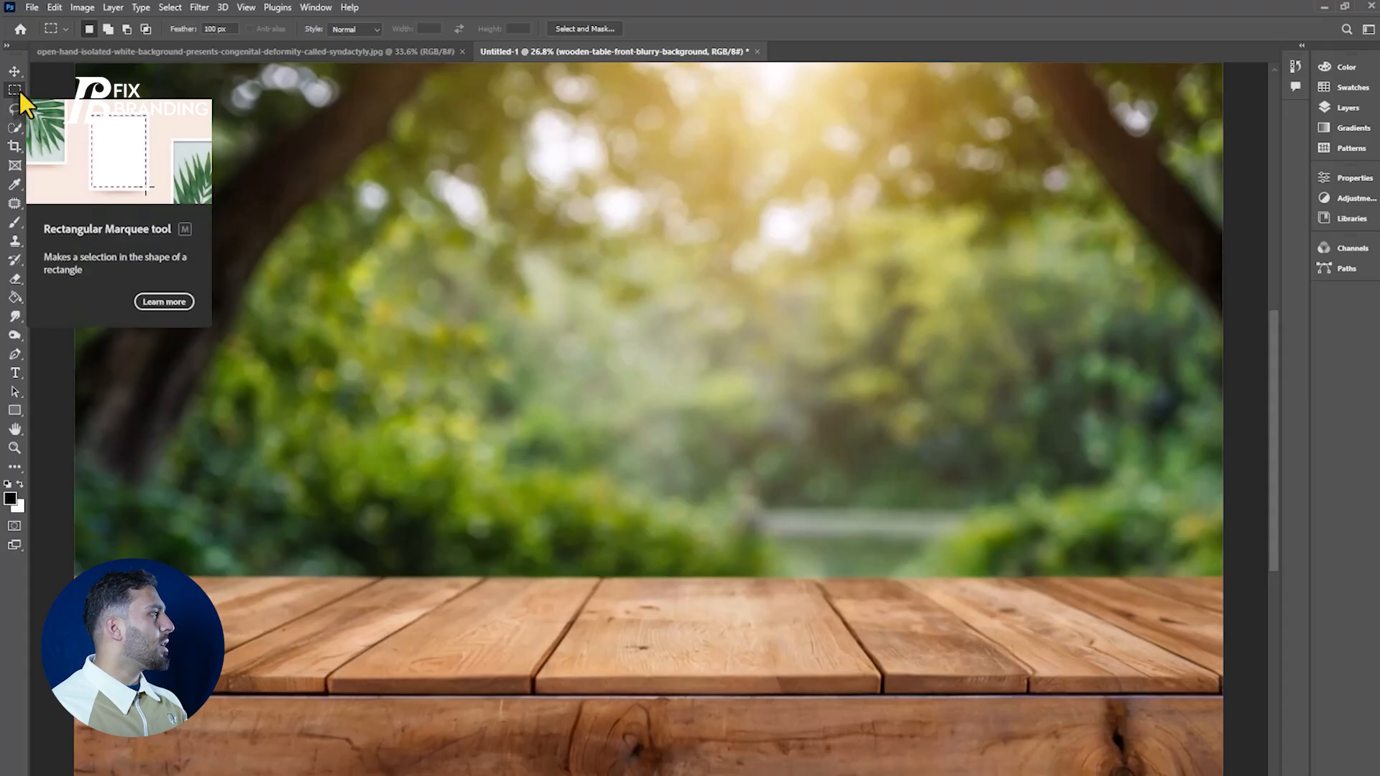
Draw a rectangular marquee selection about 3074 by 2101 px over the blurred trees, ending at the tabletop edge
key("v")
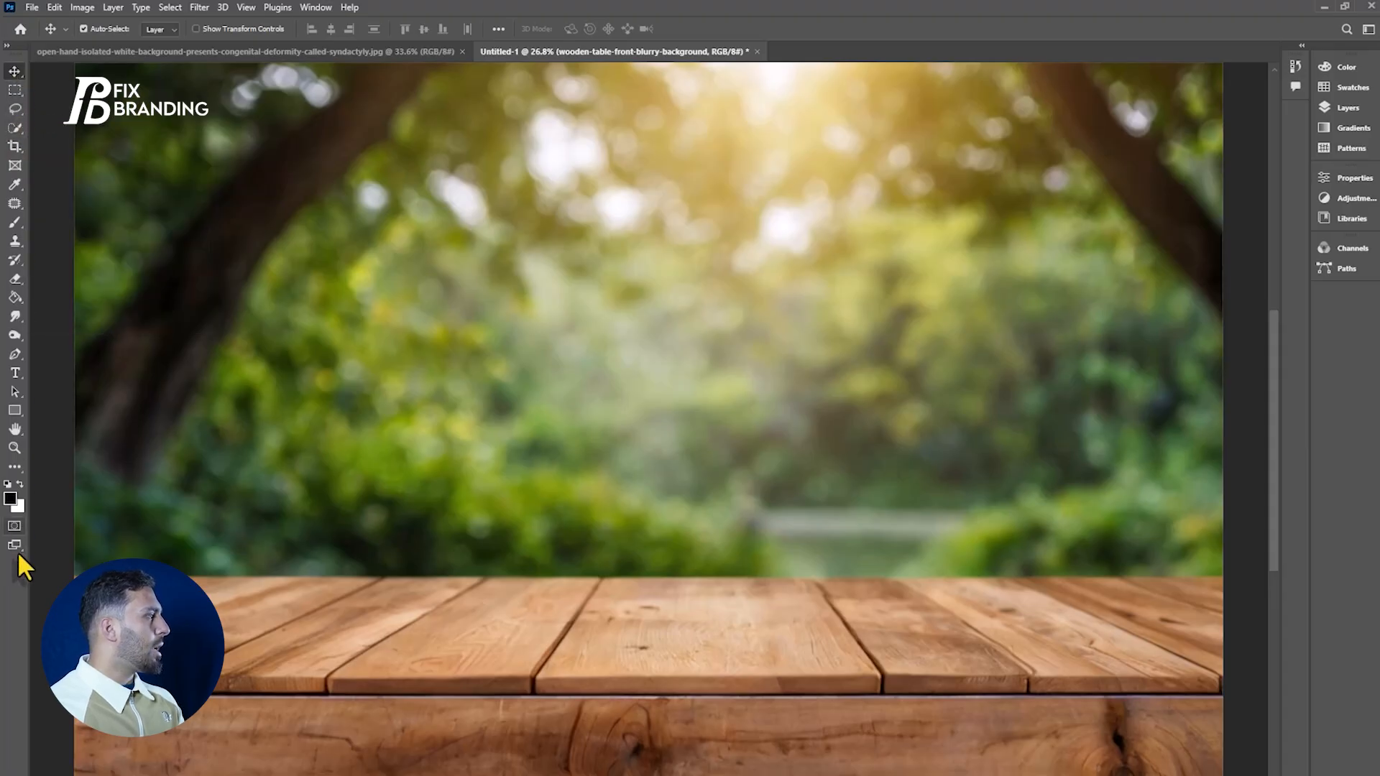
left_click(18, 89)
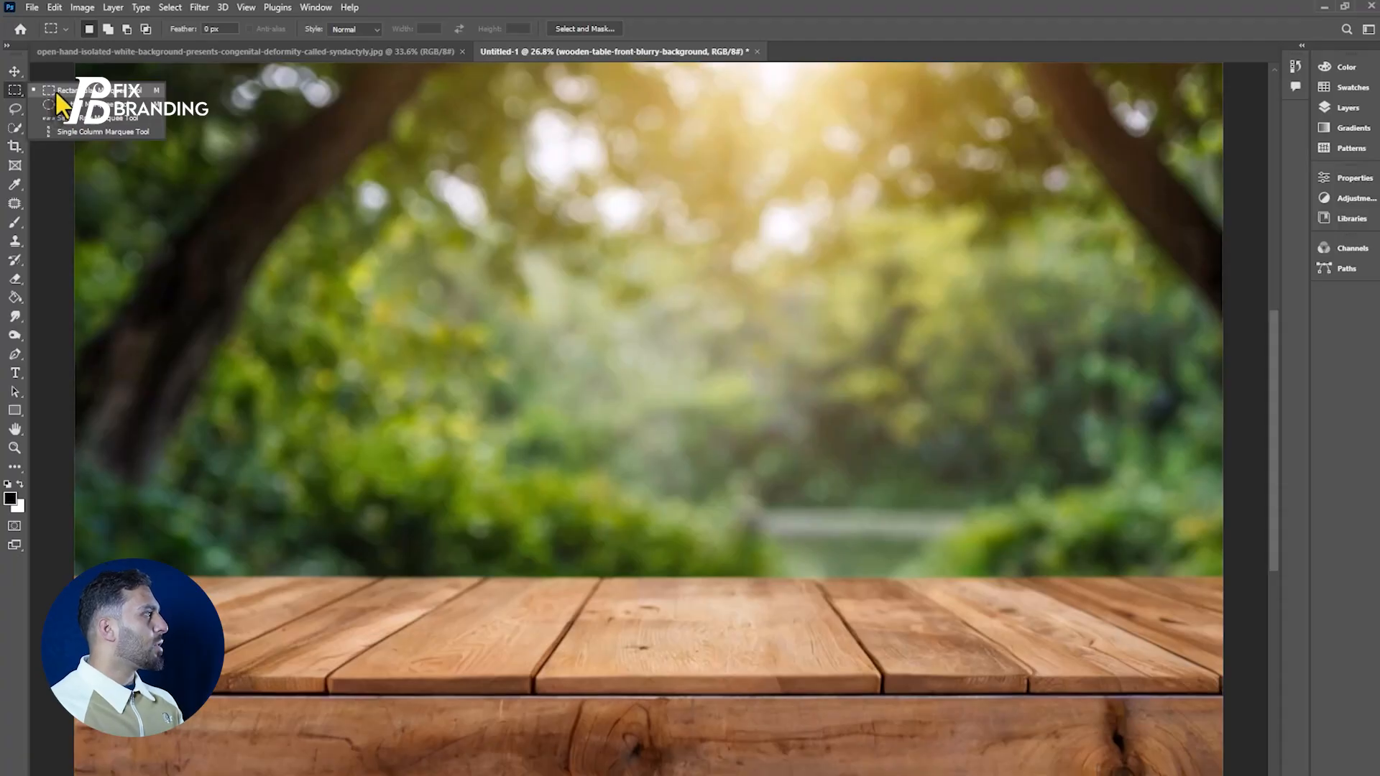
left_click(56, 92)
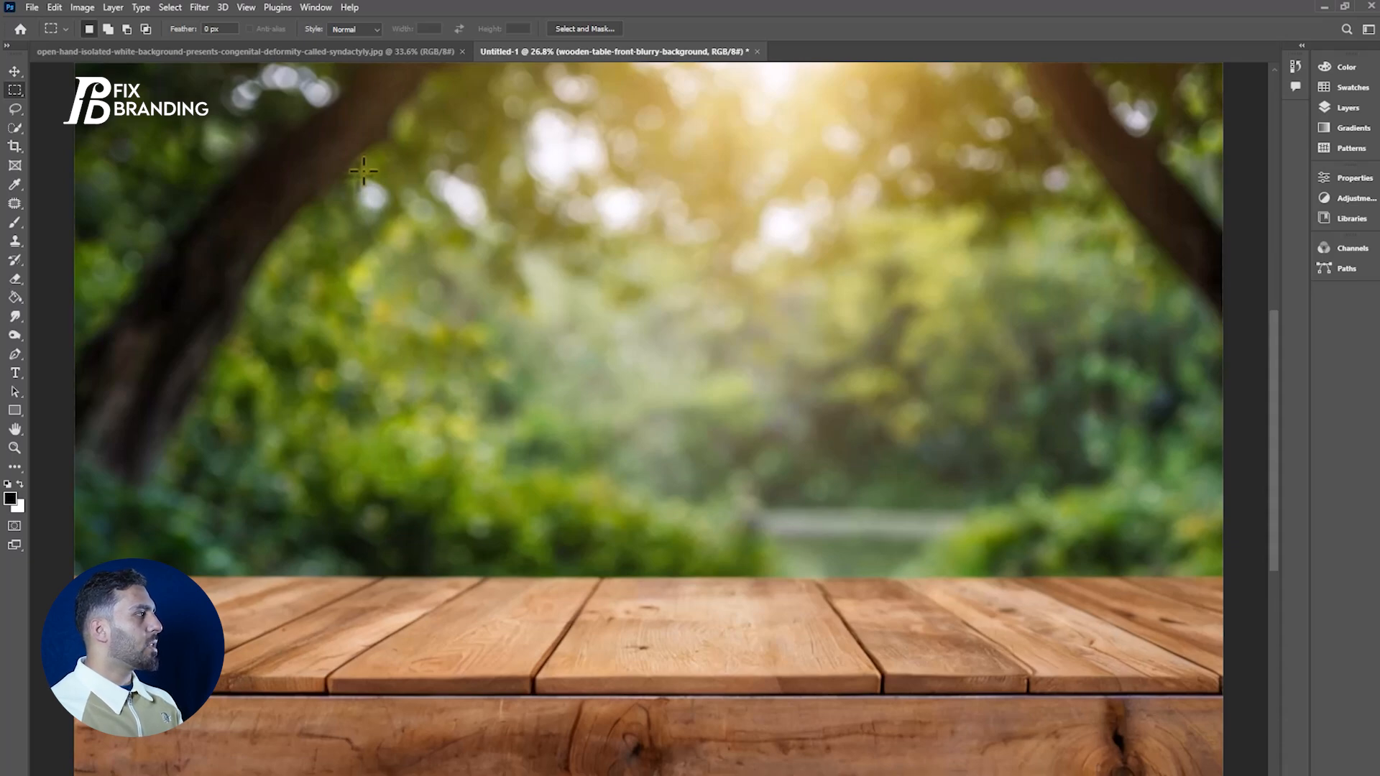
left_click_drag(368, 172, 935, 575)
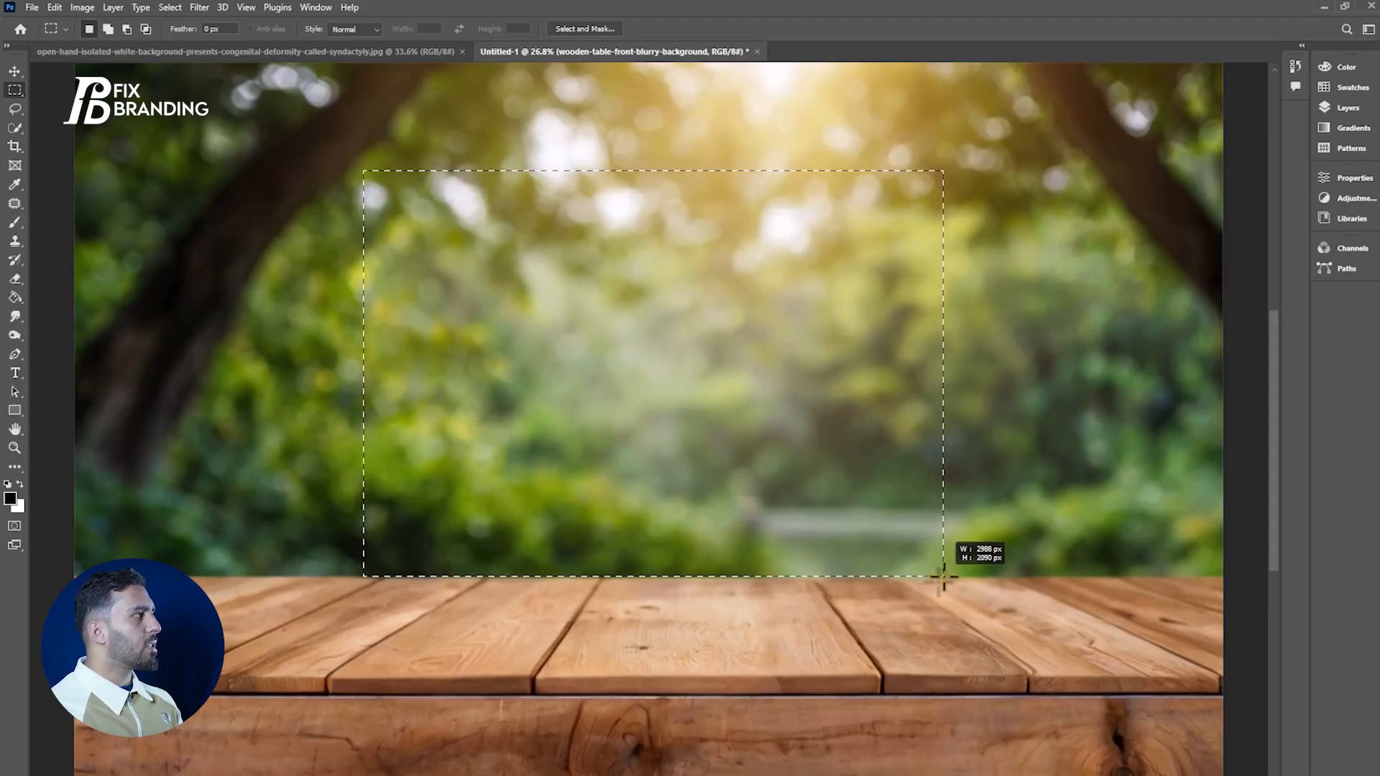
left_click_drag(943, 576, 751, 462)
left_click_drag(940, 569, 961, 579)
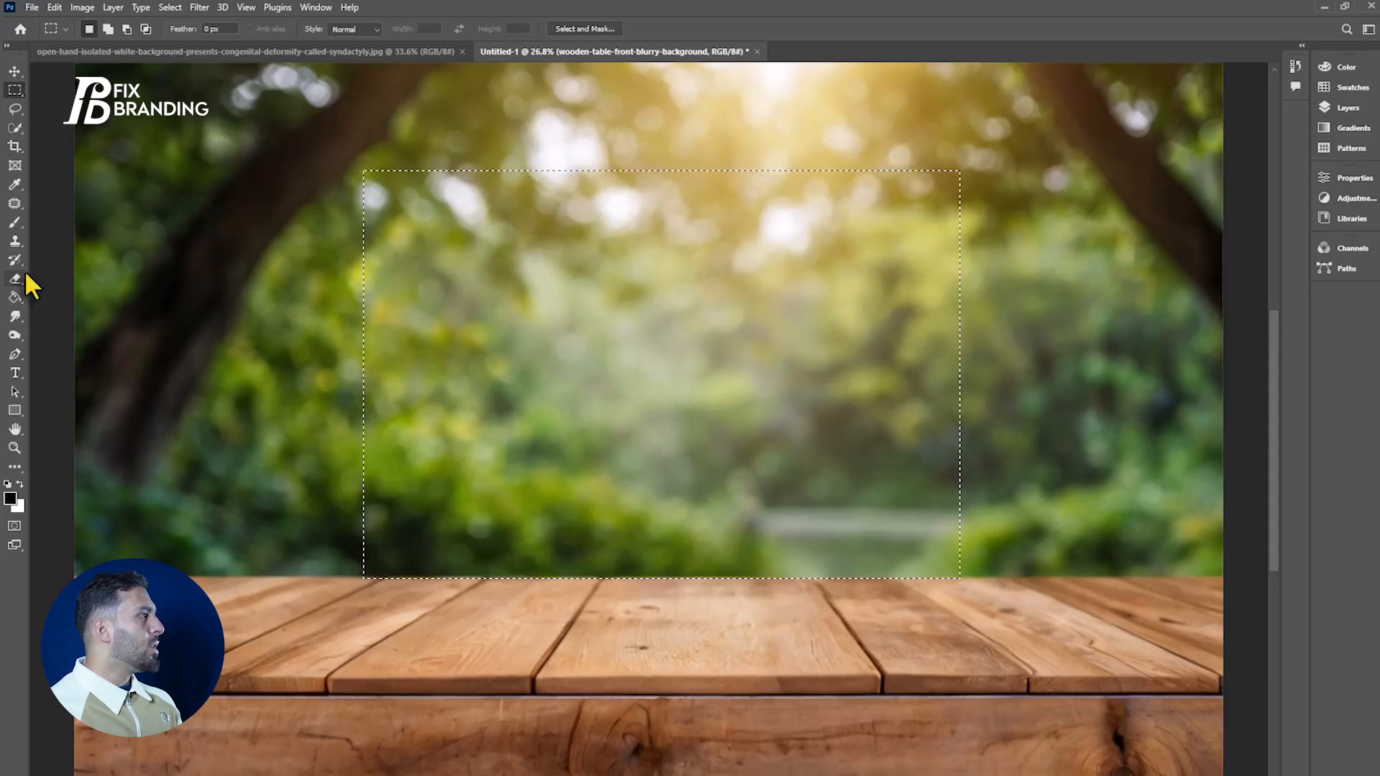
Paint black brush strokes across the rectangular selection, running over its edges
left_click(14, 222)
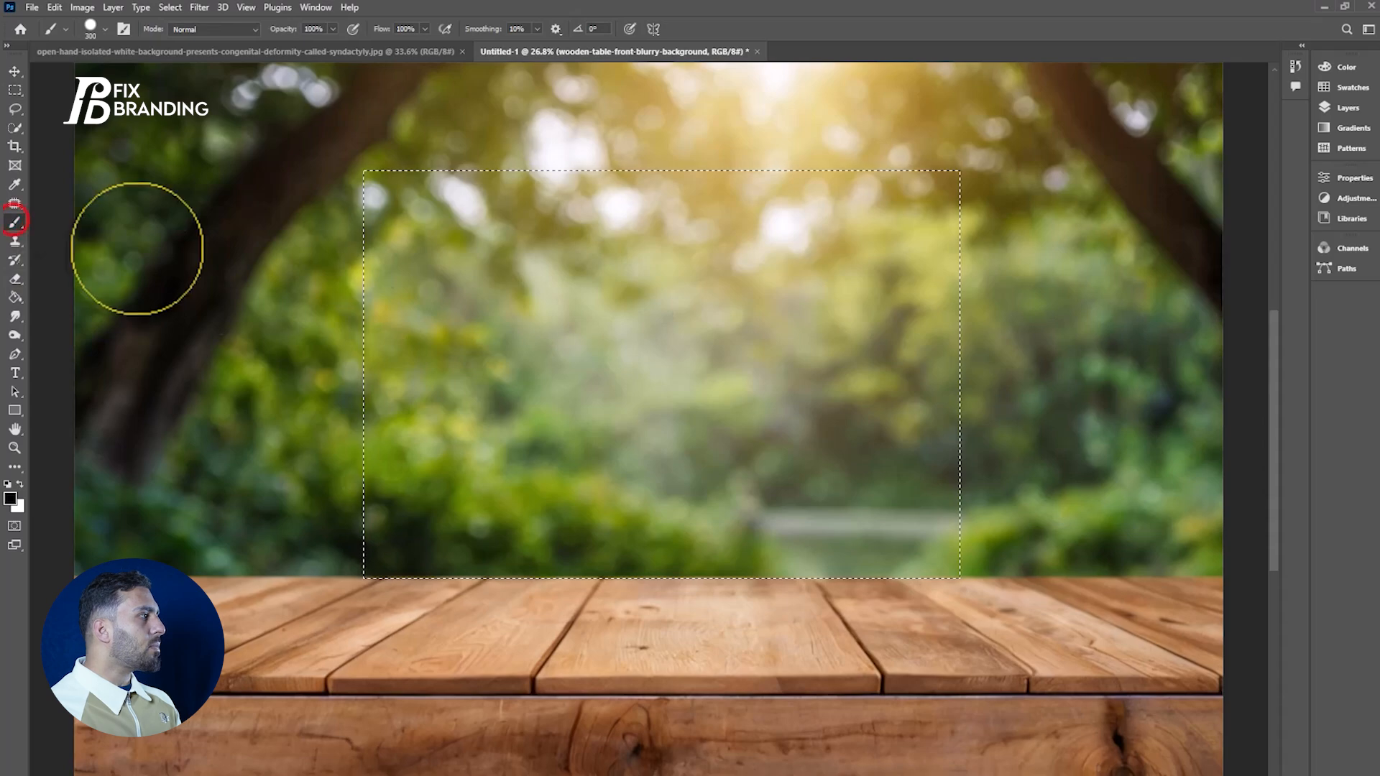
left_click(617, 321)
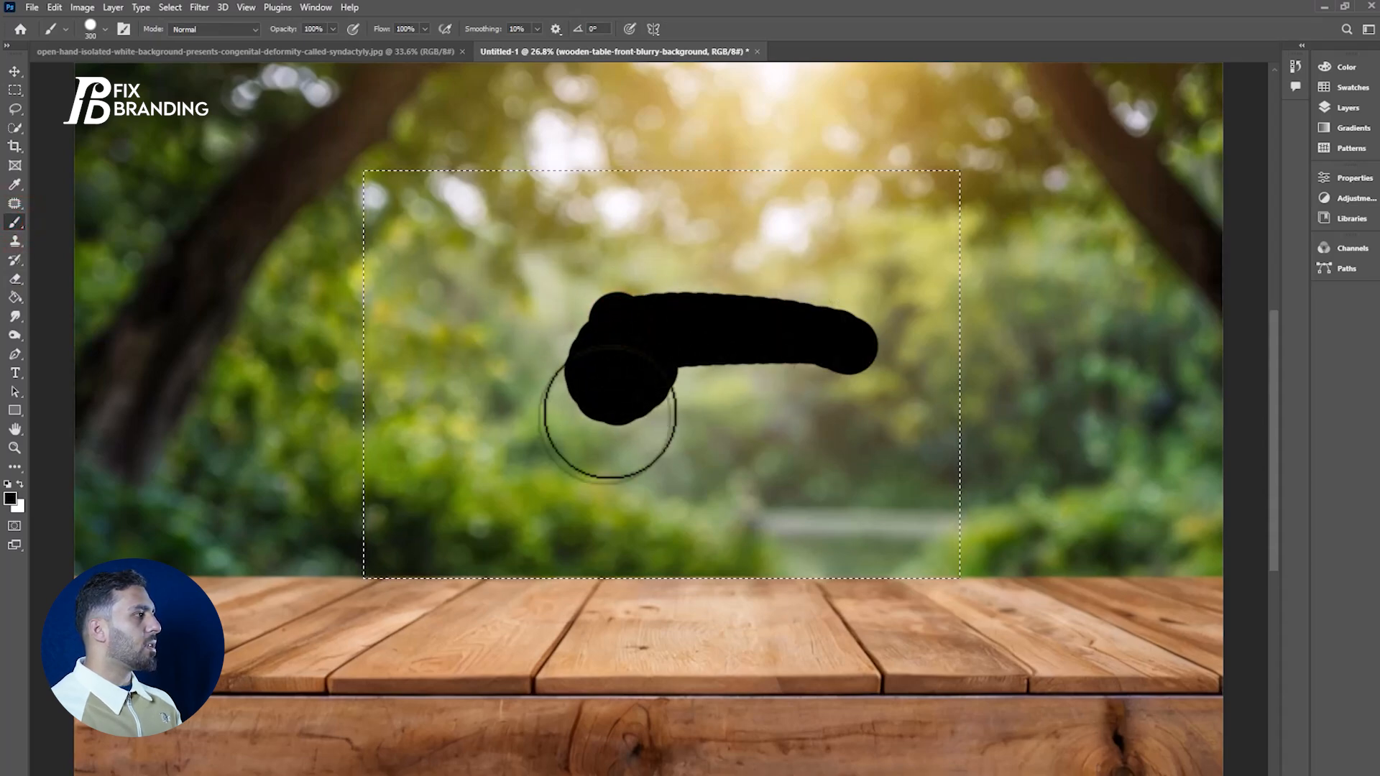
mouse_move(564, 355)
left_mouse_down()
mouse_move(634, 408)
mouse_move(575, 365)
mouse_move(464, 363)
mouse_move(440, 384)
mouse_move(532, 387)
mouse_move(292, 361)
mouse_move(335, 361)
mouse_move(350, 332)
mouse_move(361, 197)
mouse_move(391, 162)
mouse_move(461, 165)
mouse_move(391, 193)
mouse_move(344, 292)
mouse_move(366, 439)
mouse_move(347, 560)
mouse_move(947, 581)
mouse_move(966, 565)
mouse_move(971, 173)
left_mouse_up()
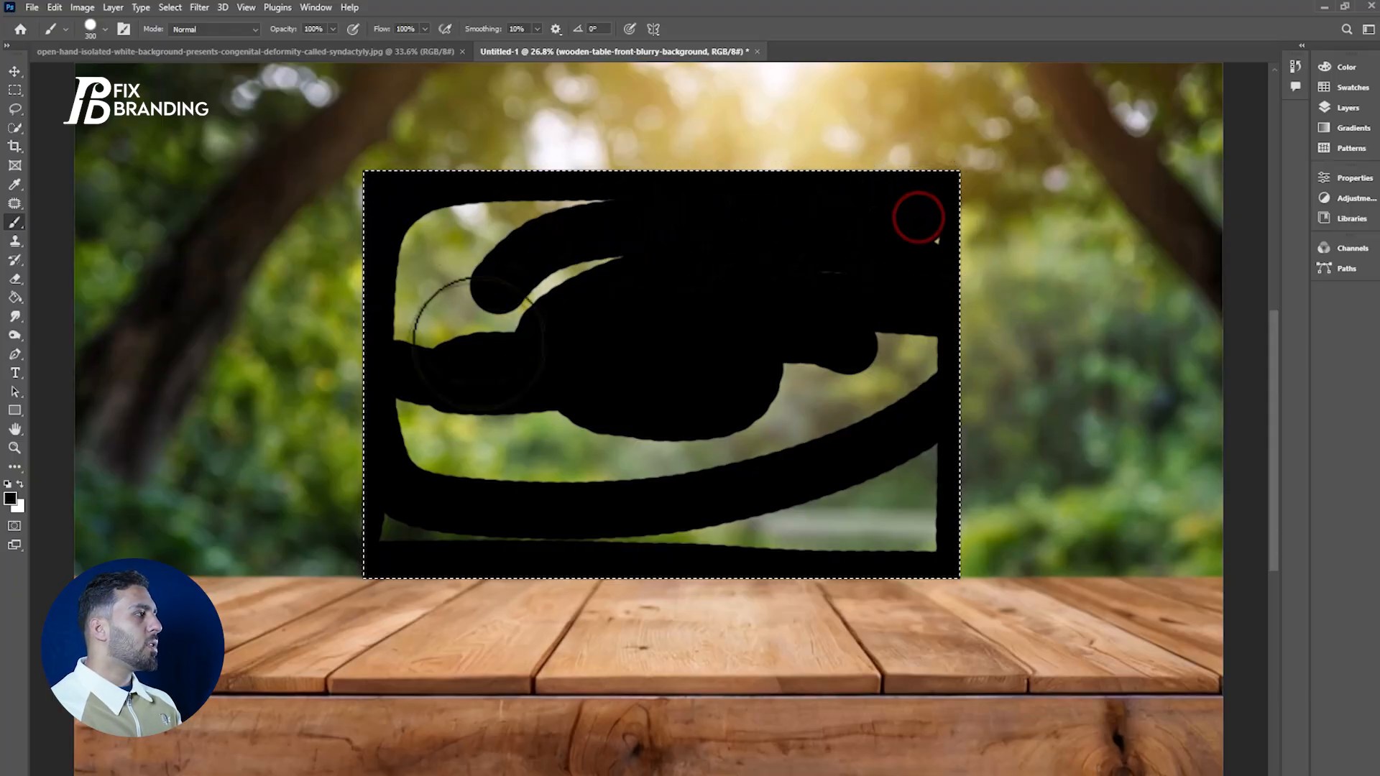
left_click_drag(894, 476, 945, 493)
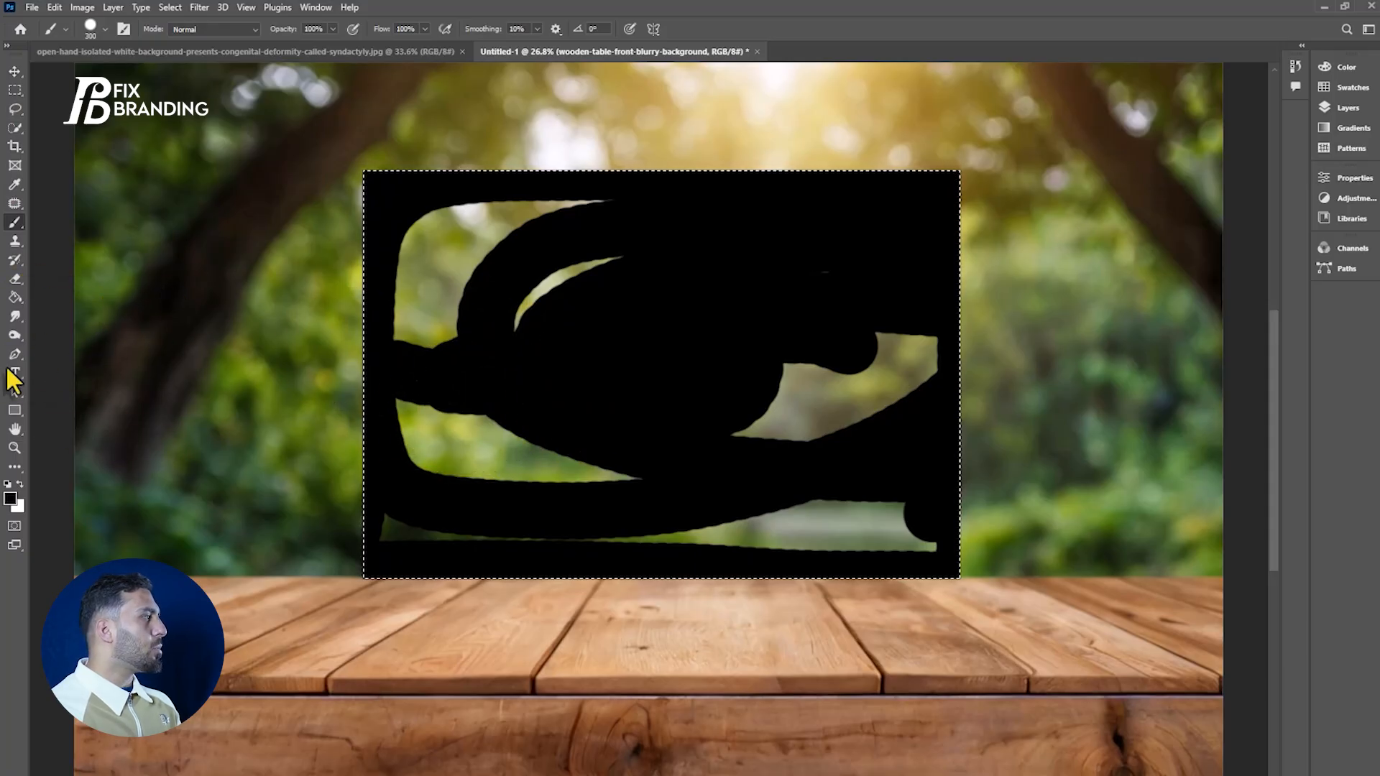
Draw eight rectangle shapes with a purple fill around the selection, each overlapping its border
left_click(13, 410)
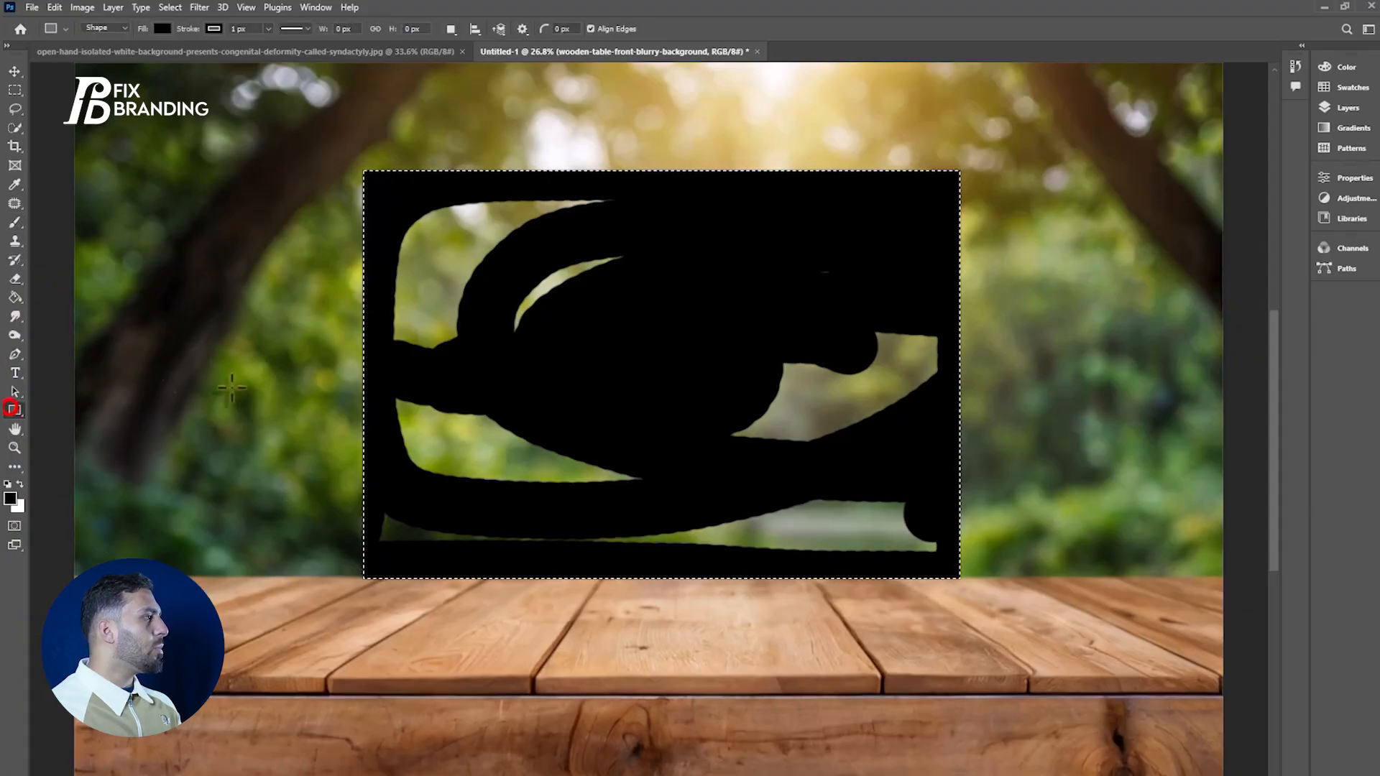
left_click(162, 29)
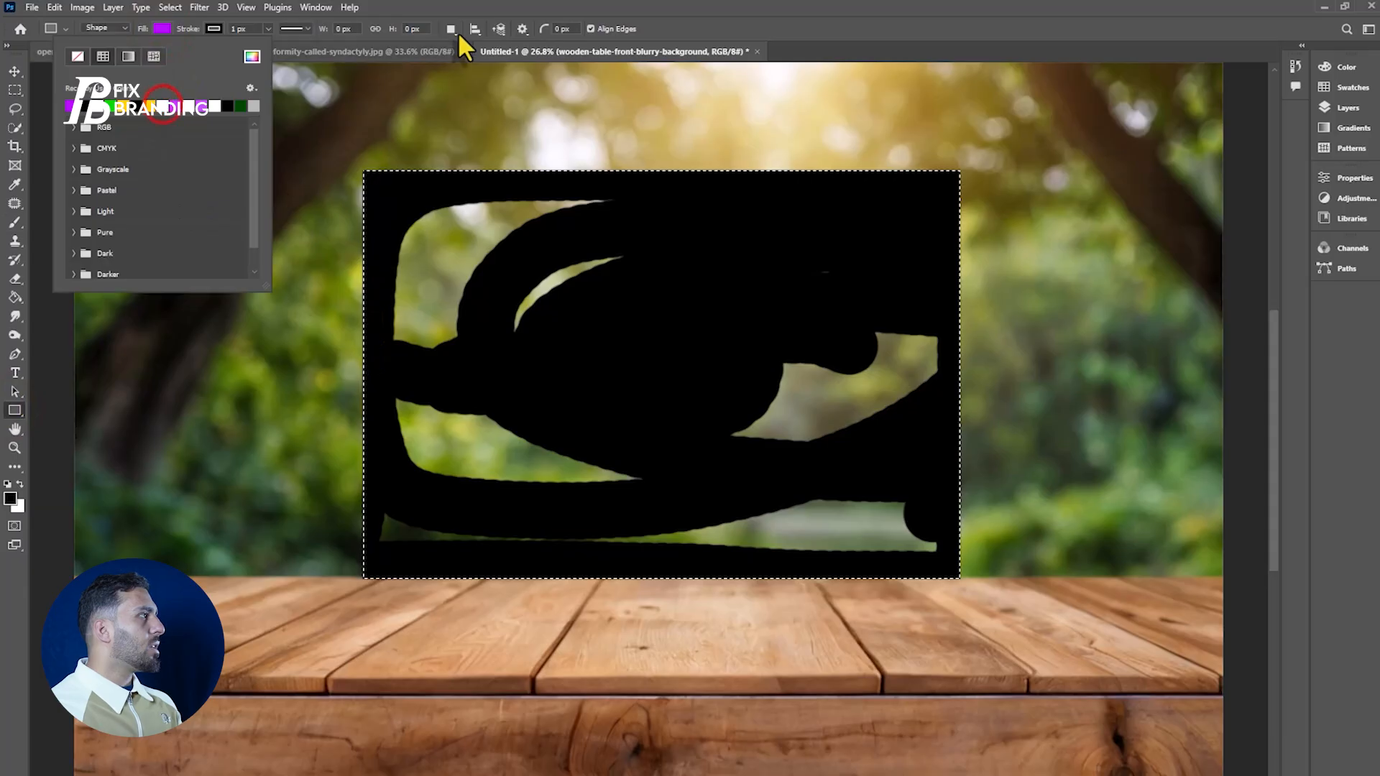
left_click(467, 10)
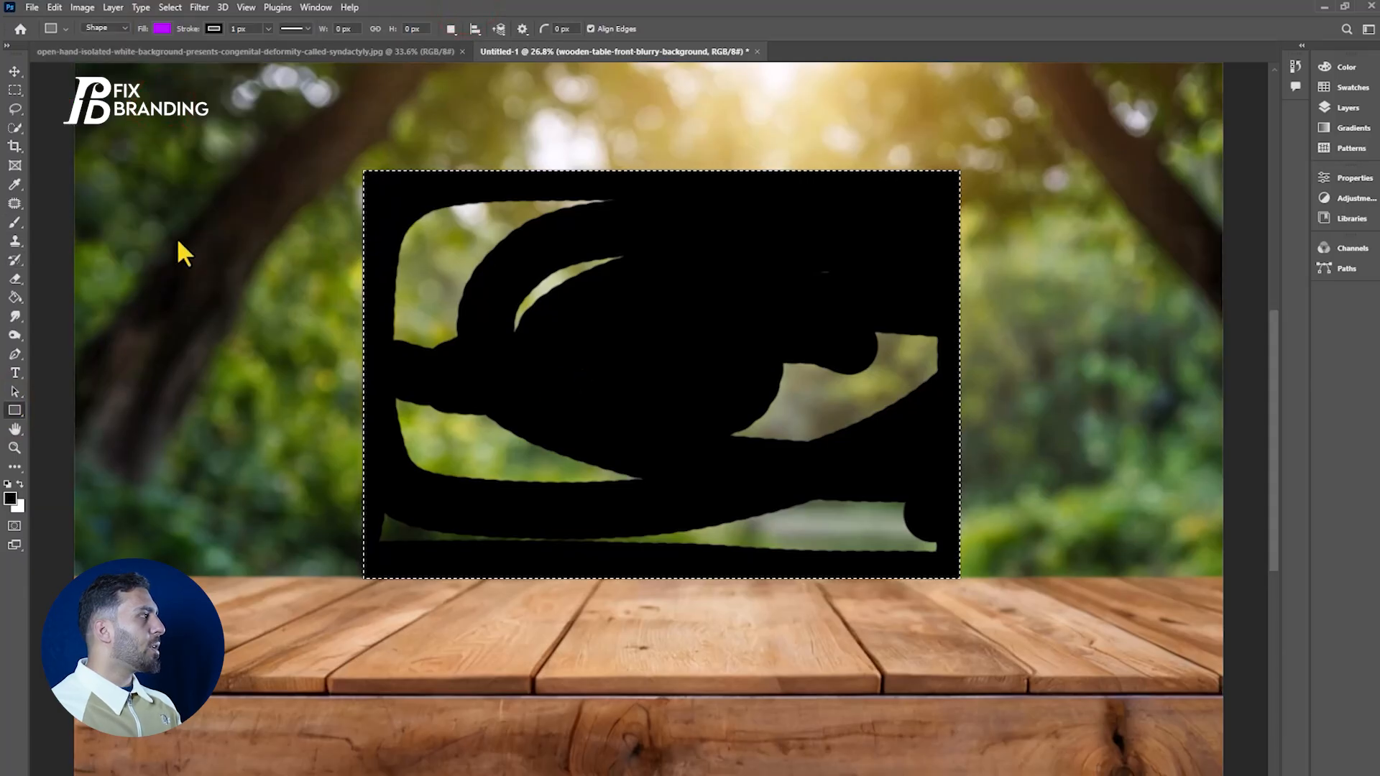
left_click_drag(346, 300, 409, 382)
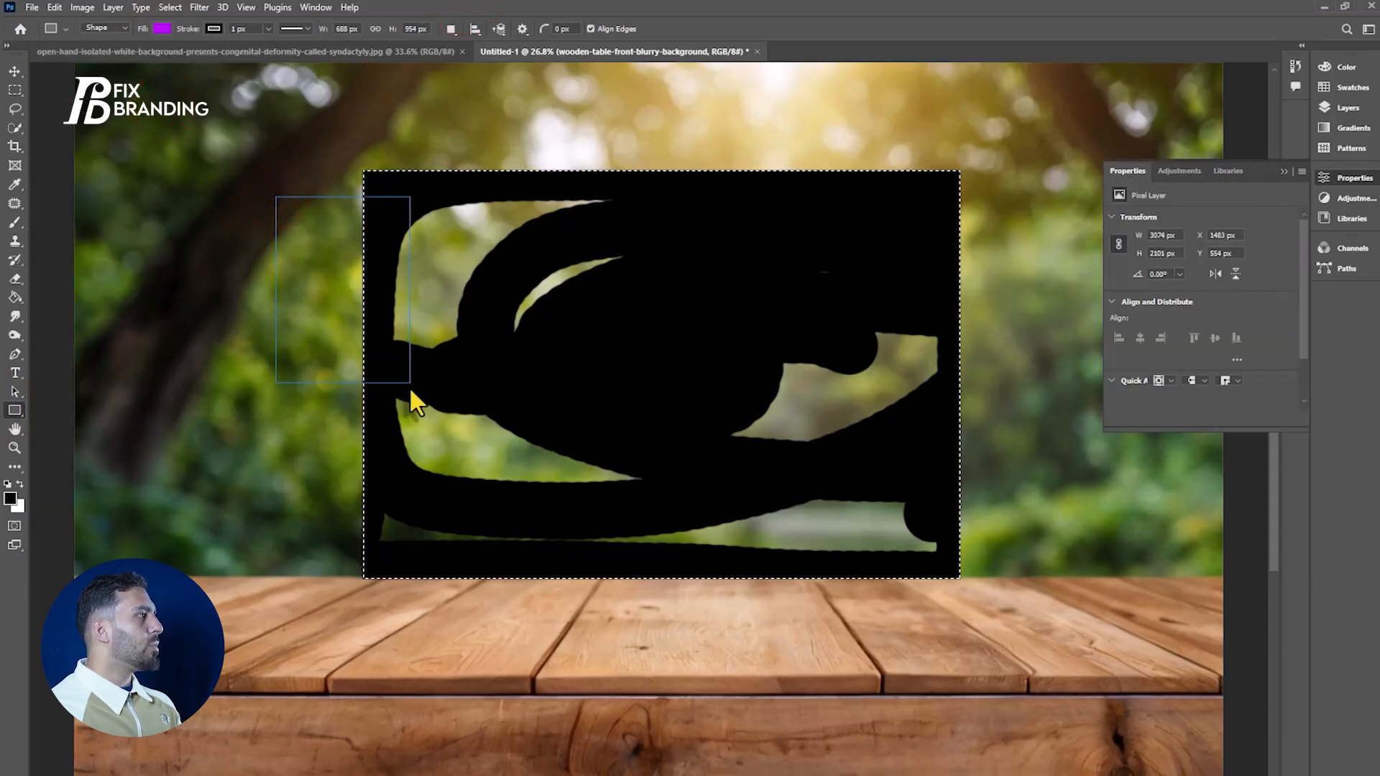
left_click_drag(457, 120, 590, 220)
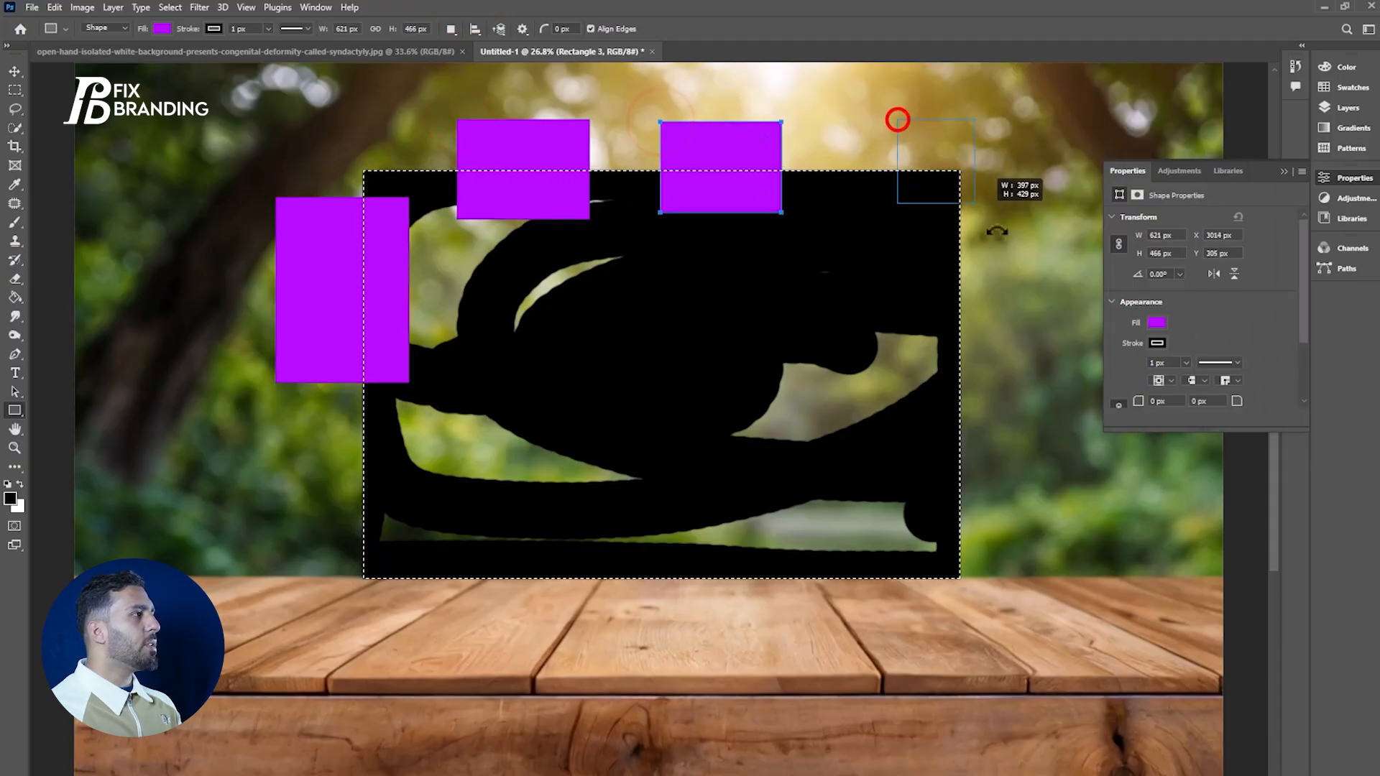
left_click_drag(985, 214, 999, 240)
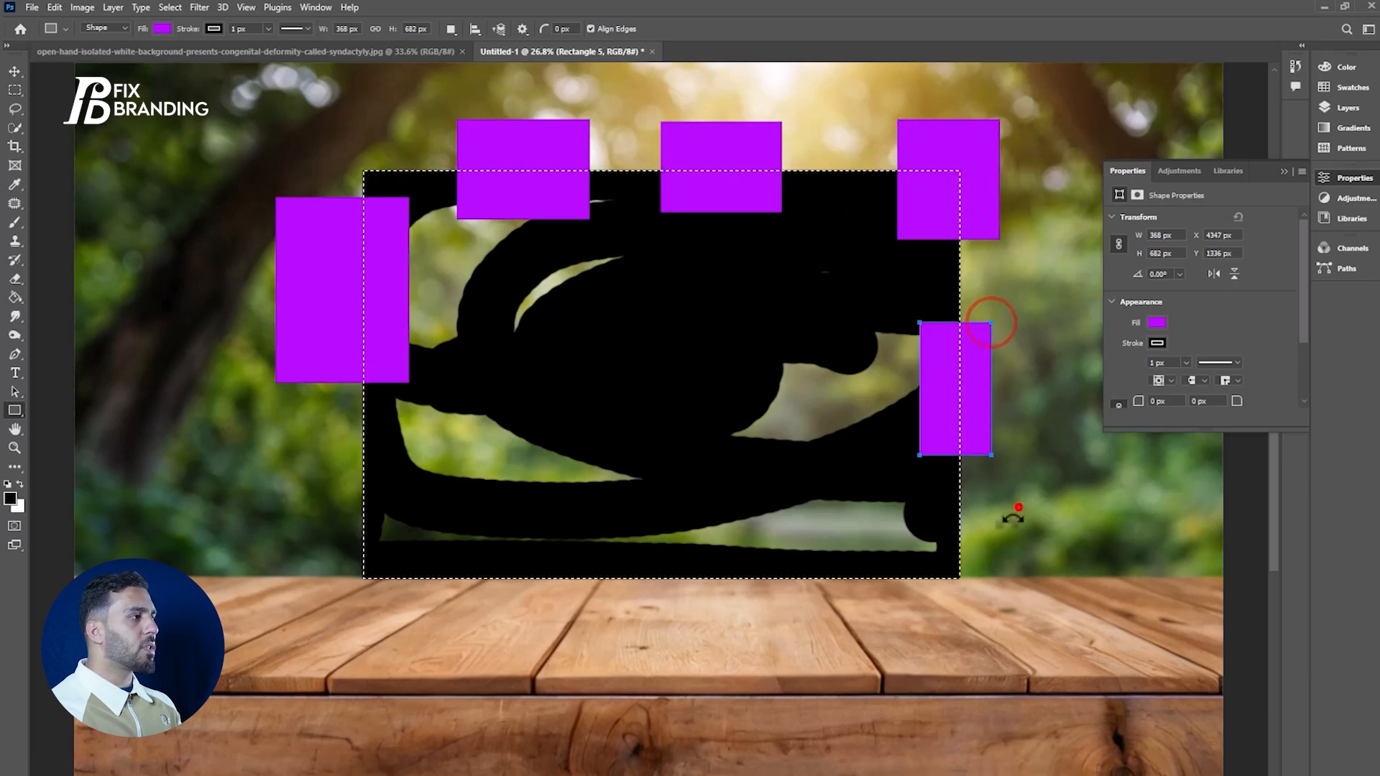
left_click_drag(853, 615, 846, 615)
left_click_drag(630, 539, 676, 632)
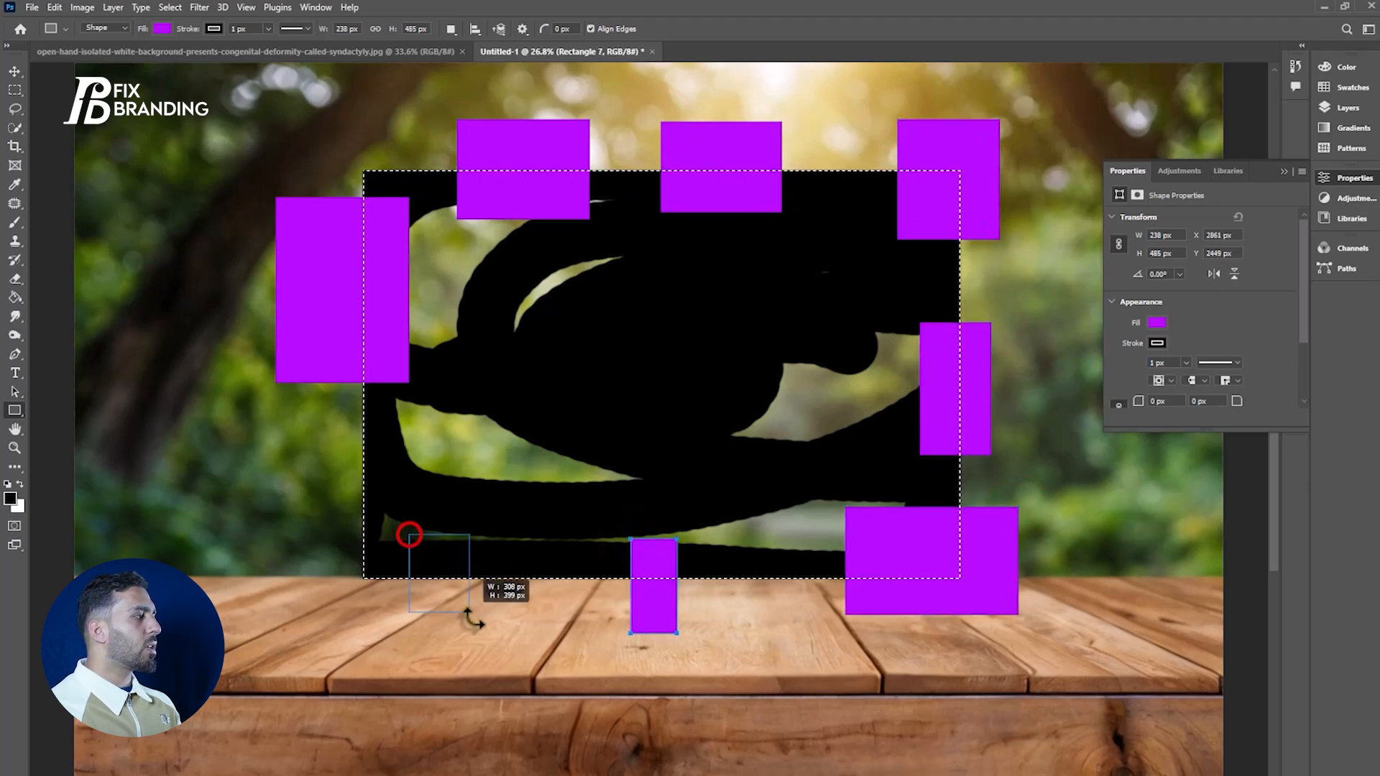
Delete the eight purple rectangles and the black brush painting, keeping the marquee selection
left_click(14, 70)
left_click(1283, 171)
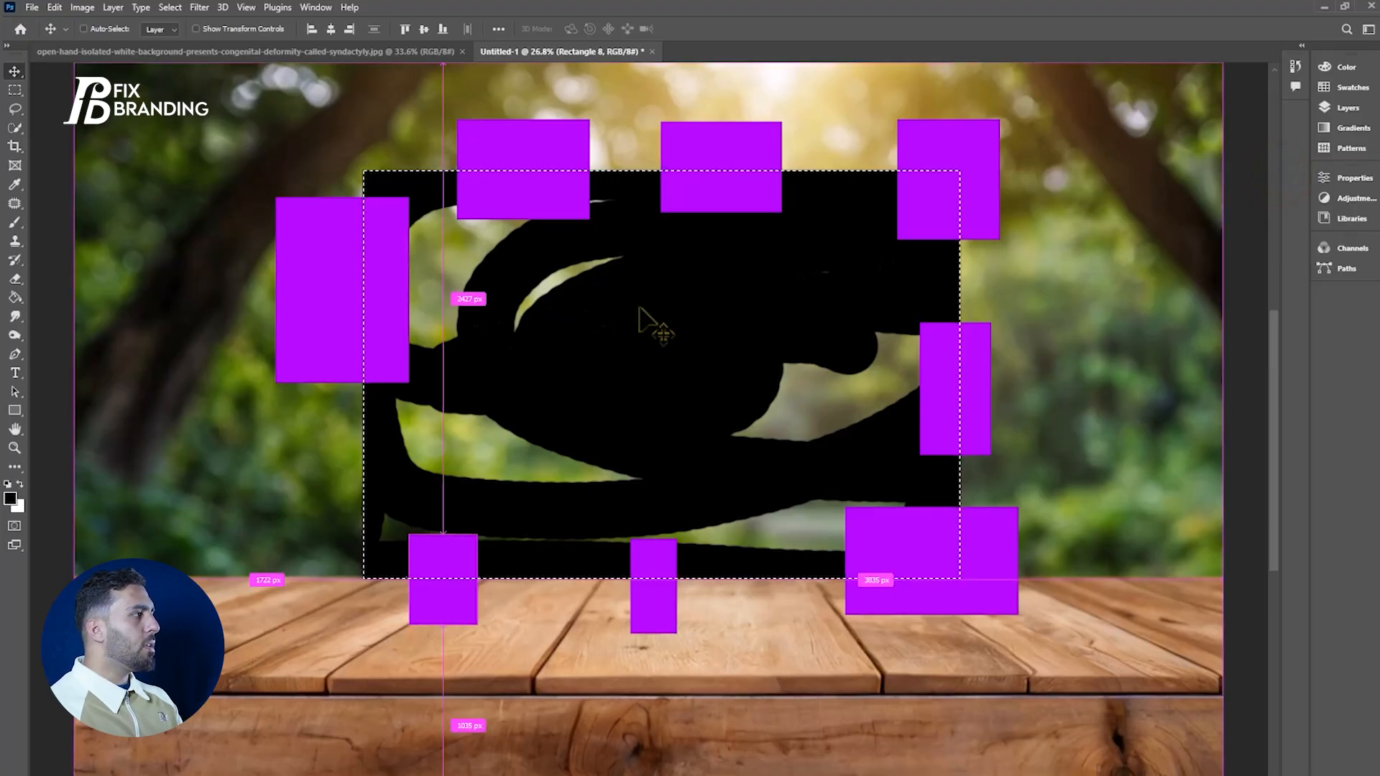
key("Delete")
key("Delete")
key("Delete")
key("Delete")
key("Delete")
key("Delete")
key("Delete")
key("Delete")
key("Delete")
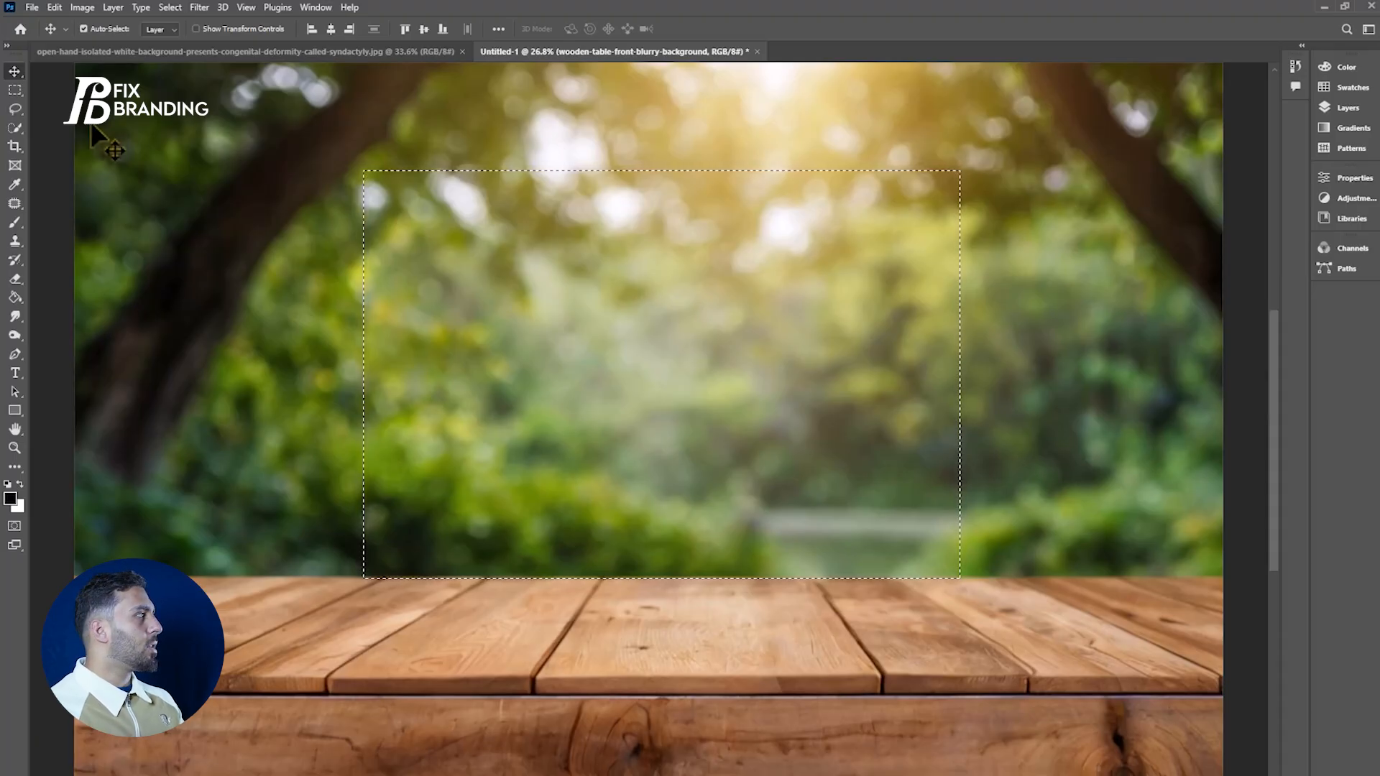
Draw several rectangular marquee selections across the background in New selection mode, each replacing the previous one
left_click(16, 91)
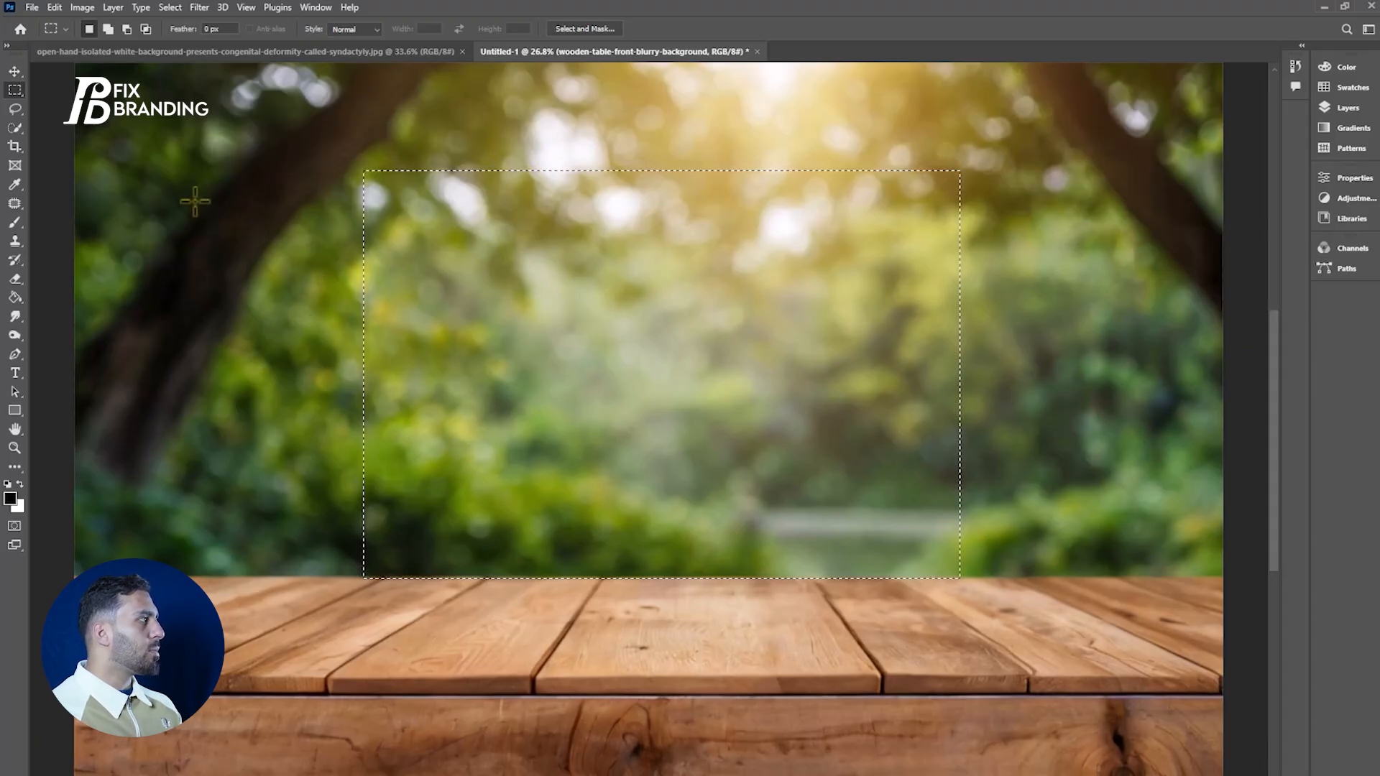
left_click_drag(172, 161, 315, 378)
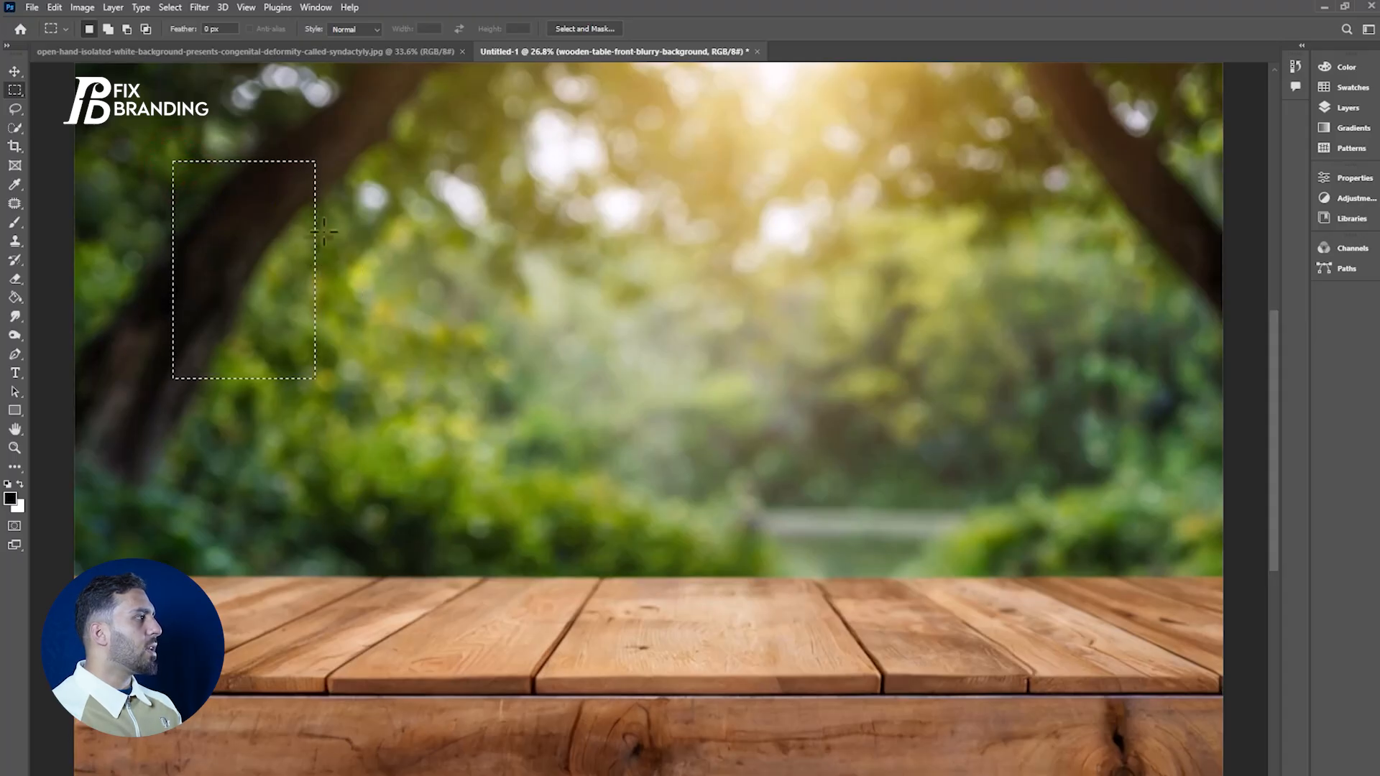
left_click_drag(410, 139, 601, 370)
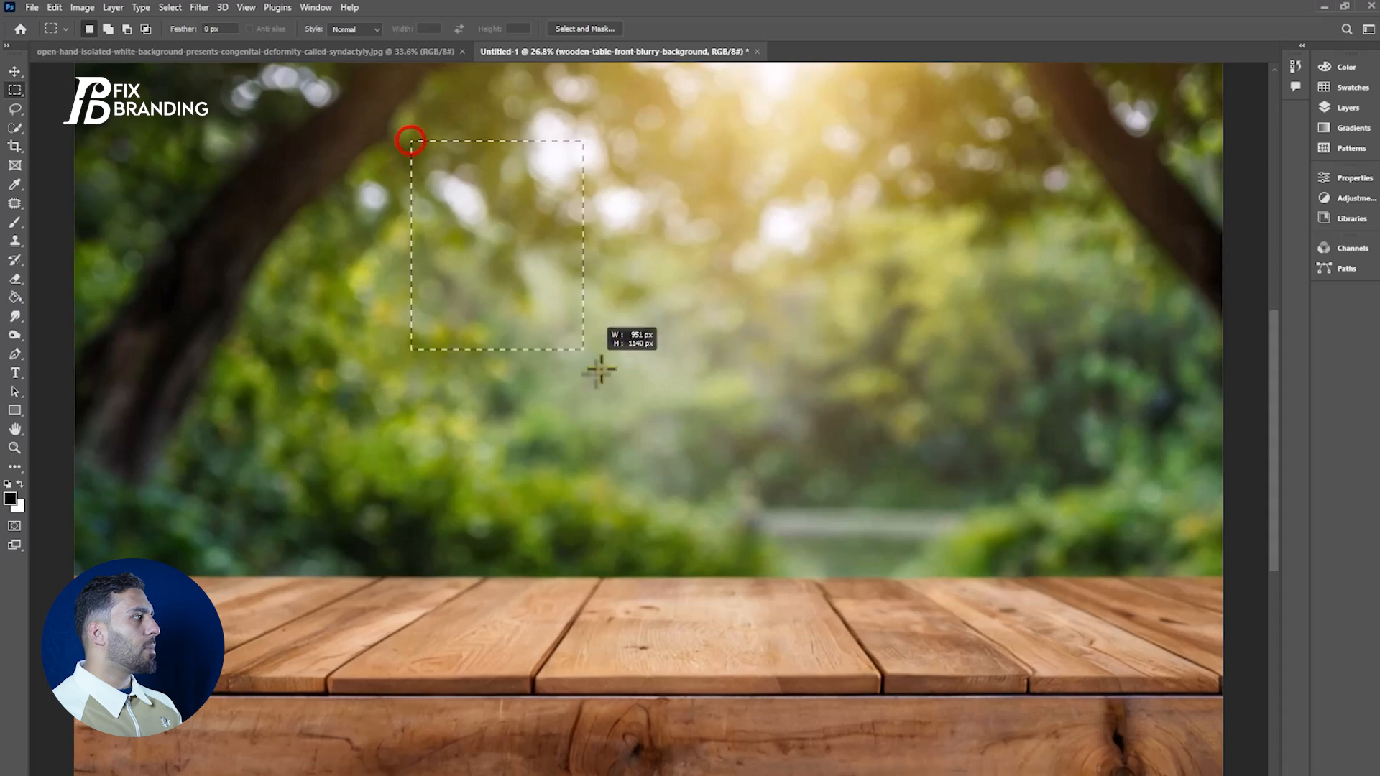
left_click_drag(671, 146, 1016, 385)
left_click_drag(425, 215, 606, 426)
left_click_drag(681, 266, 823, 439)
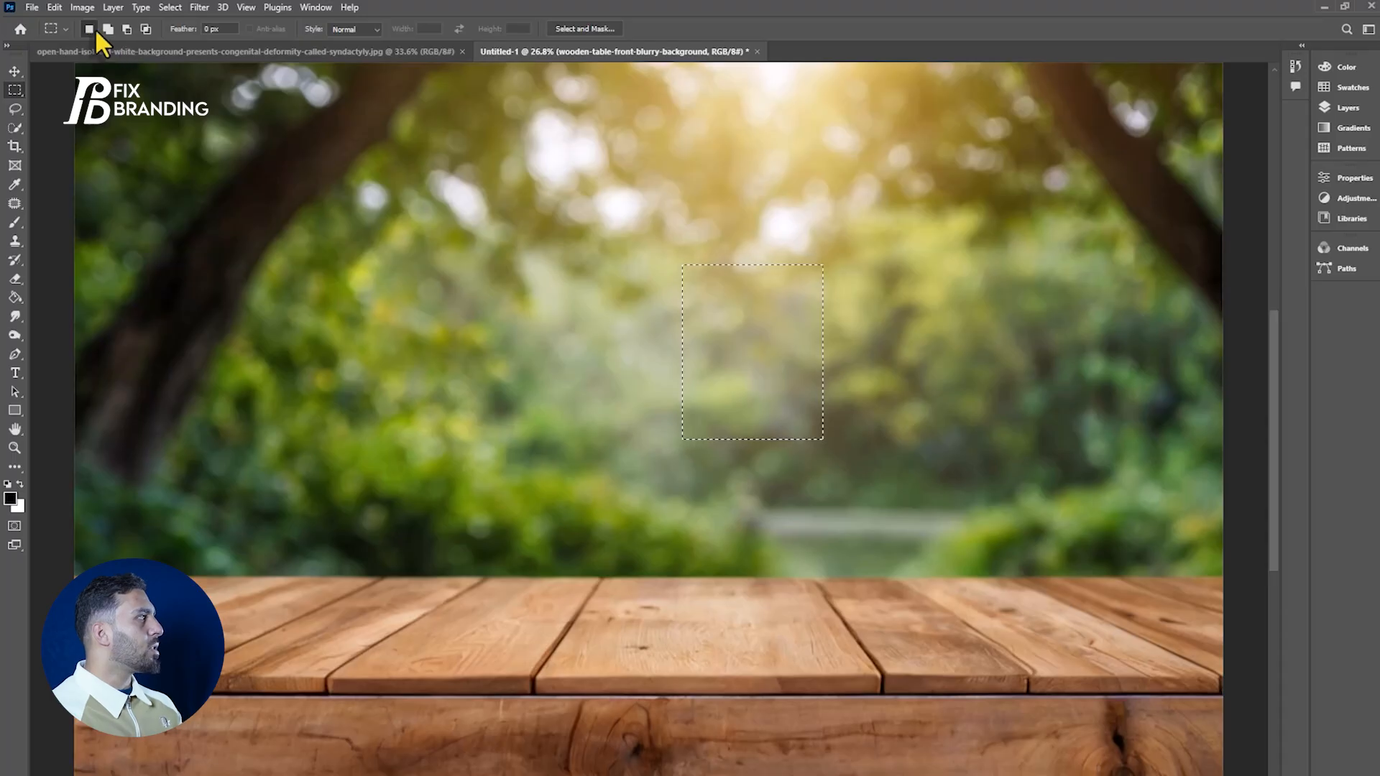
left_click_drag(358, 222, 568, 468)
left_click_drag(604, 249, 697, 371)
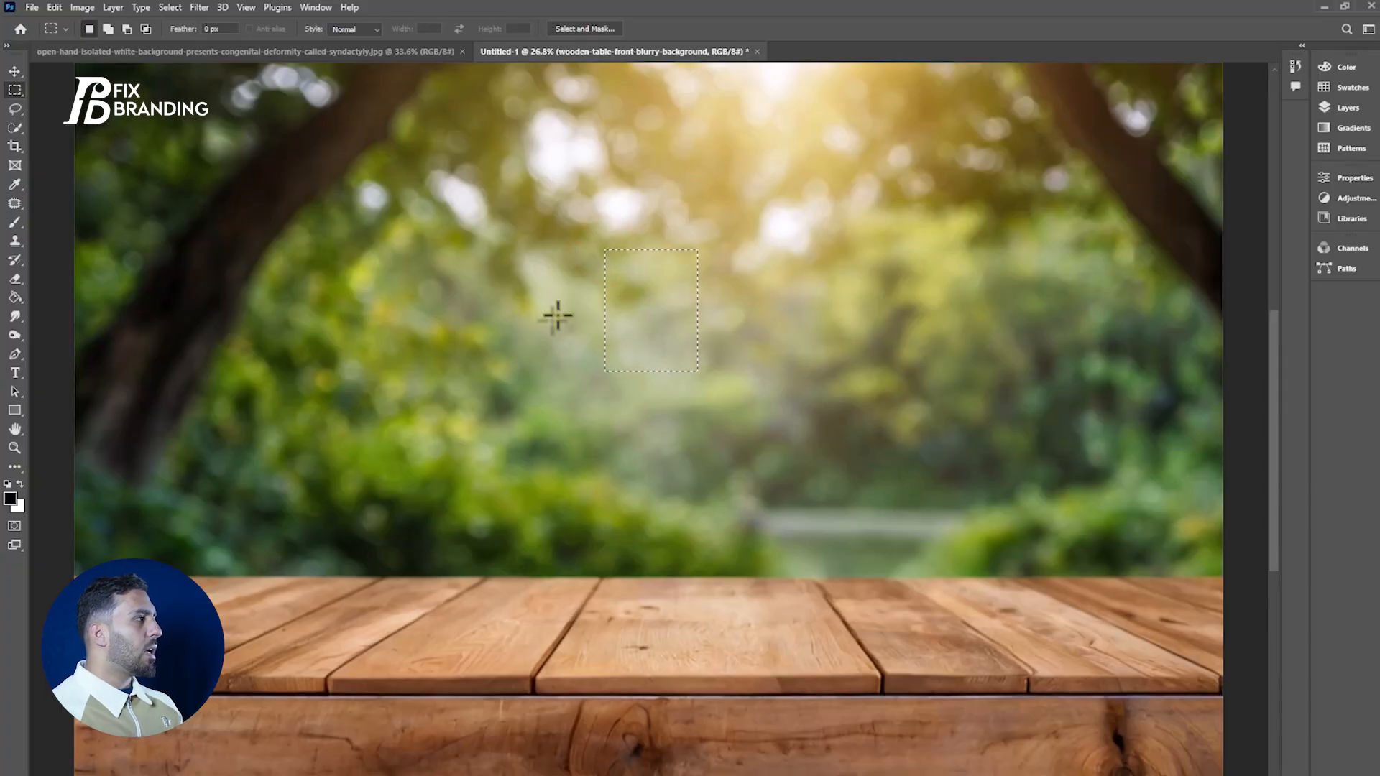
Select a large rectangle over the trees right of centre and add a second rectangle of equal height beside it
left_click_drag(689, 164, 1056, 530)
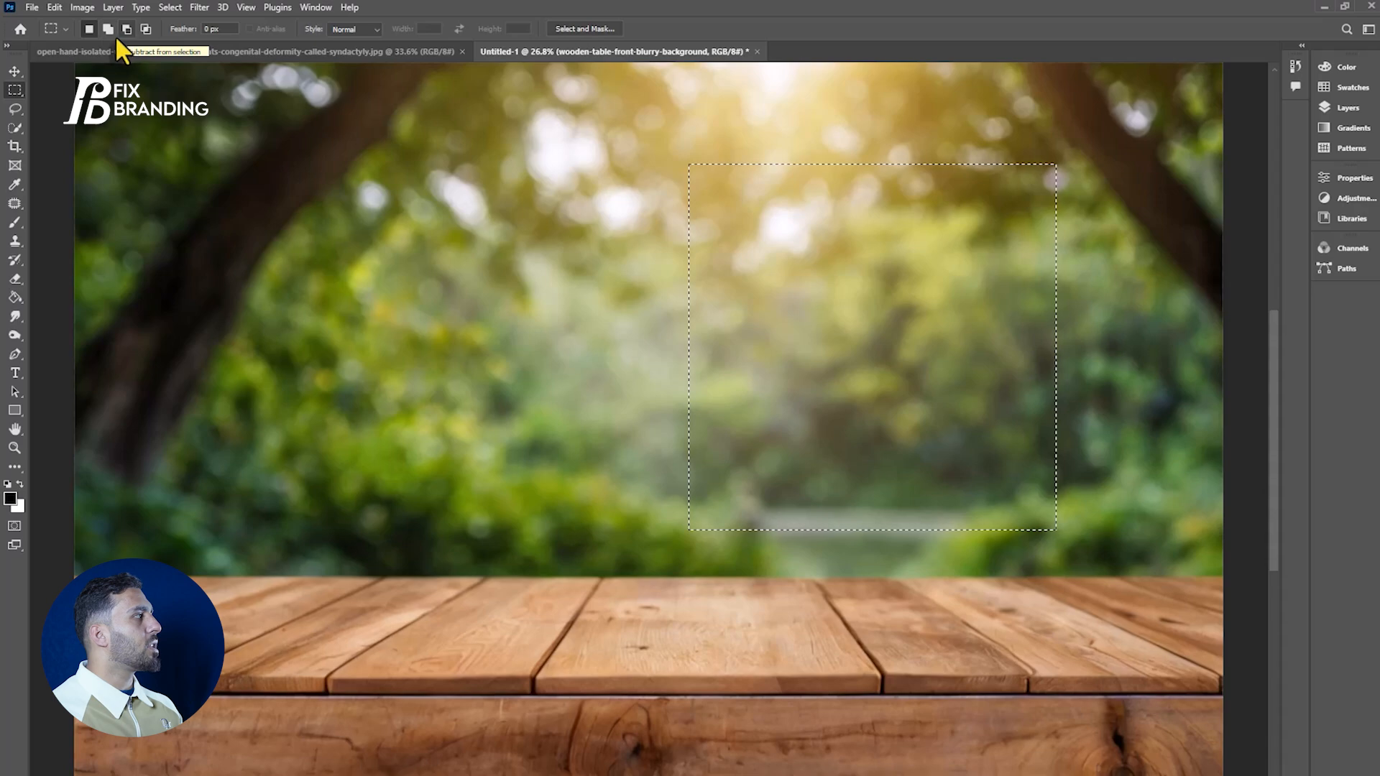
left_click(108, 29)
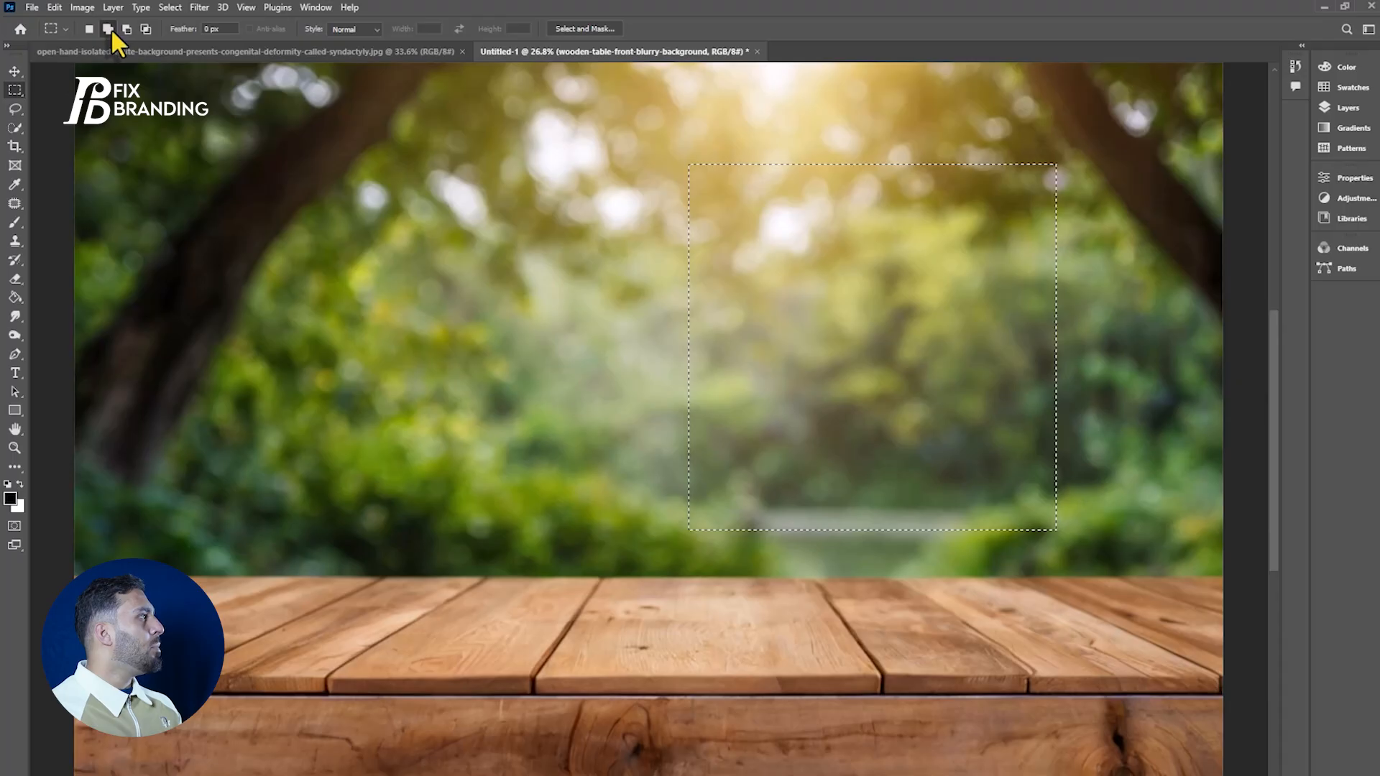
left_click(108, 29)
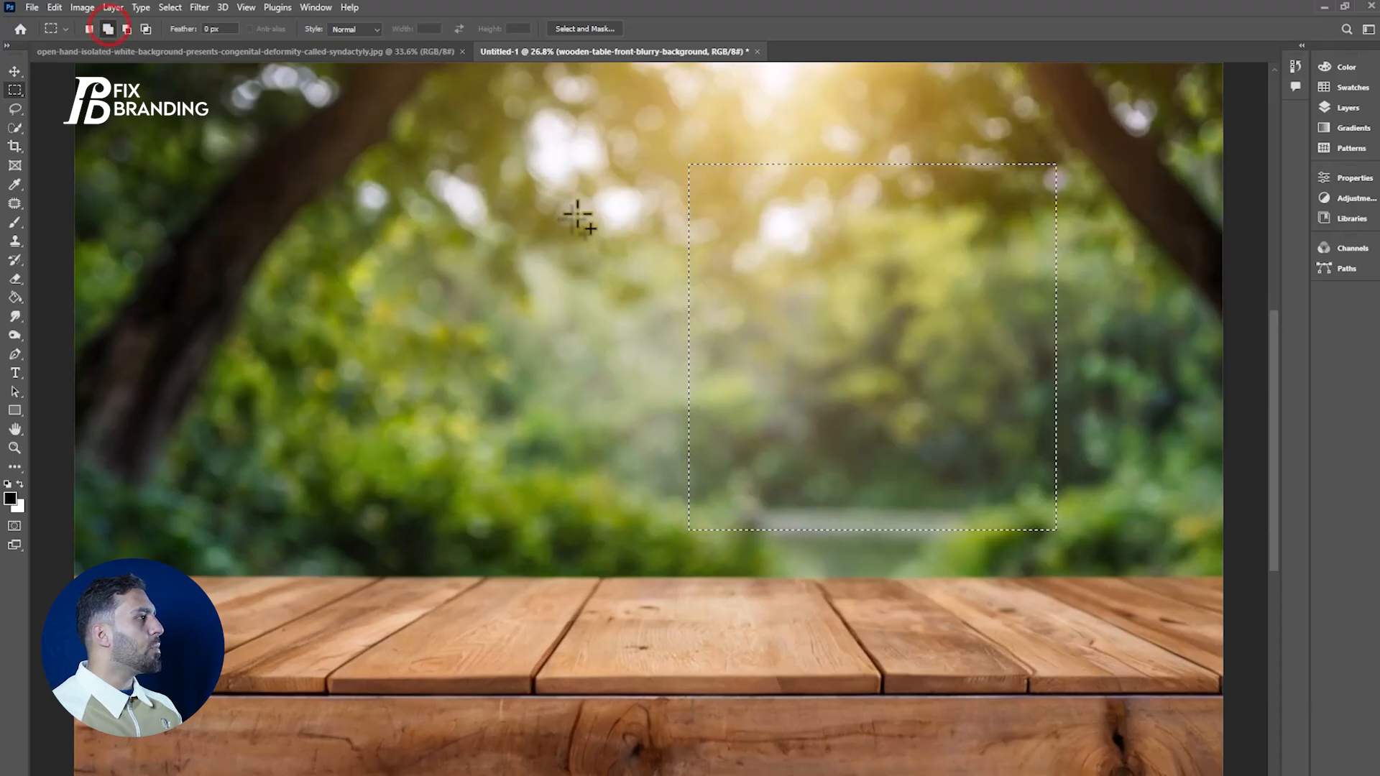
left_click_drag(669, 164, 346, 530)
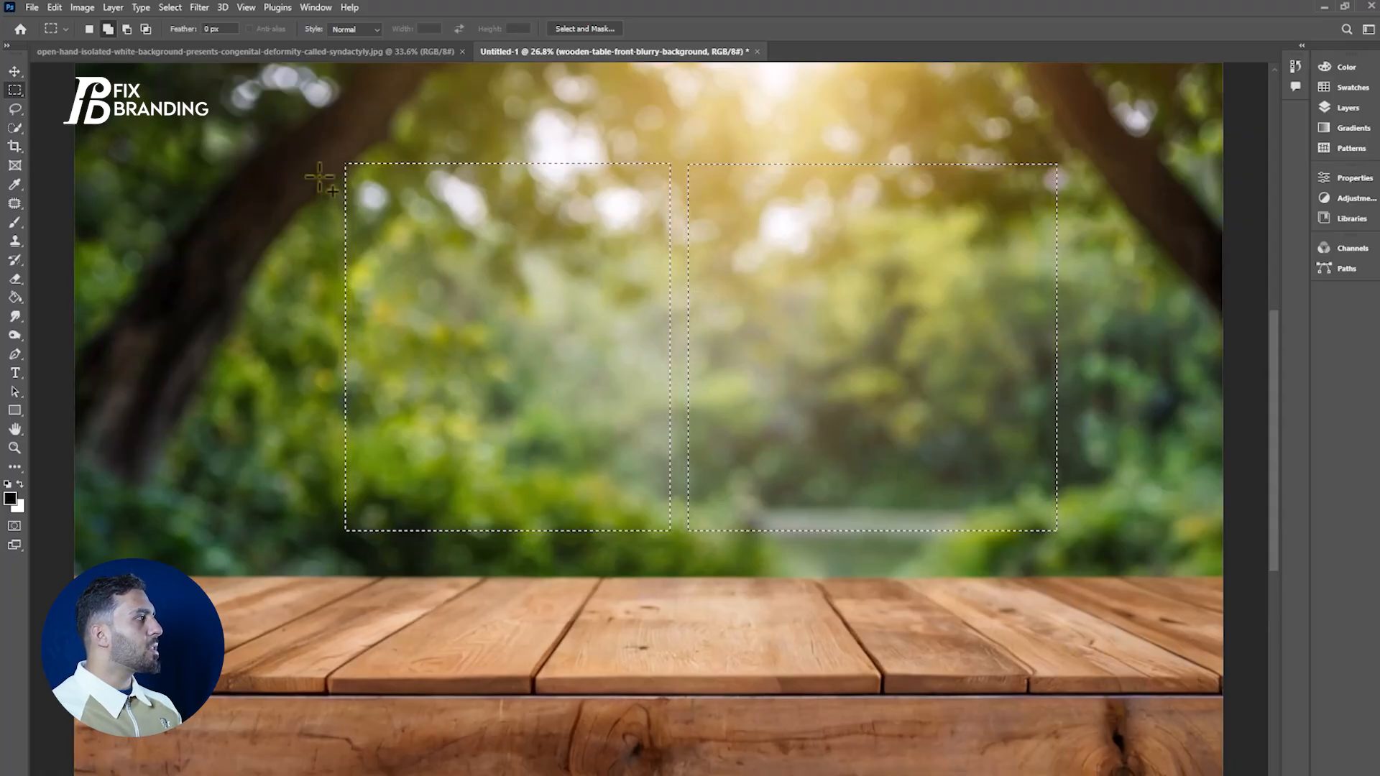
Add a tall rectangle over the left trunk, two across the tabletop edge and four small ones above the large rectangles to the selection
left_click_drag(331, 172, 189, 540)
left_click_drag(357, 551, 751, 656)
left_click_drag(771, 548, 989, 645)
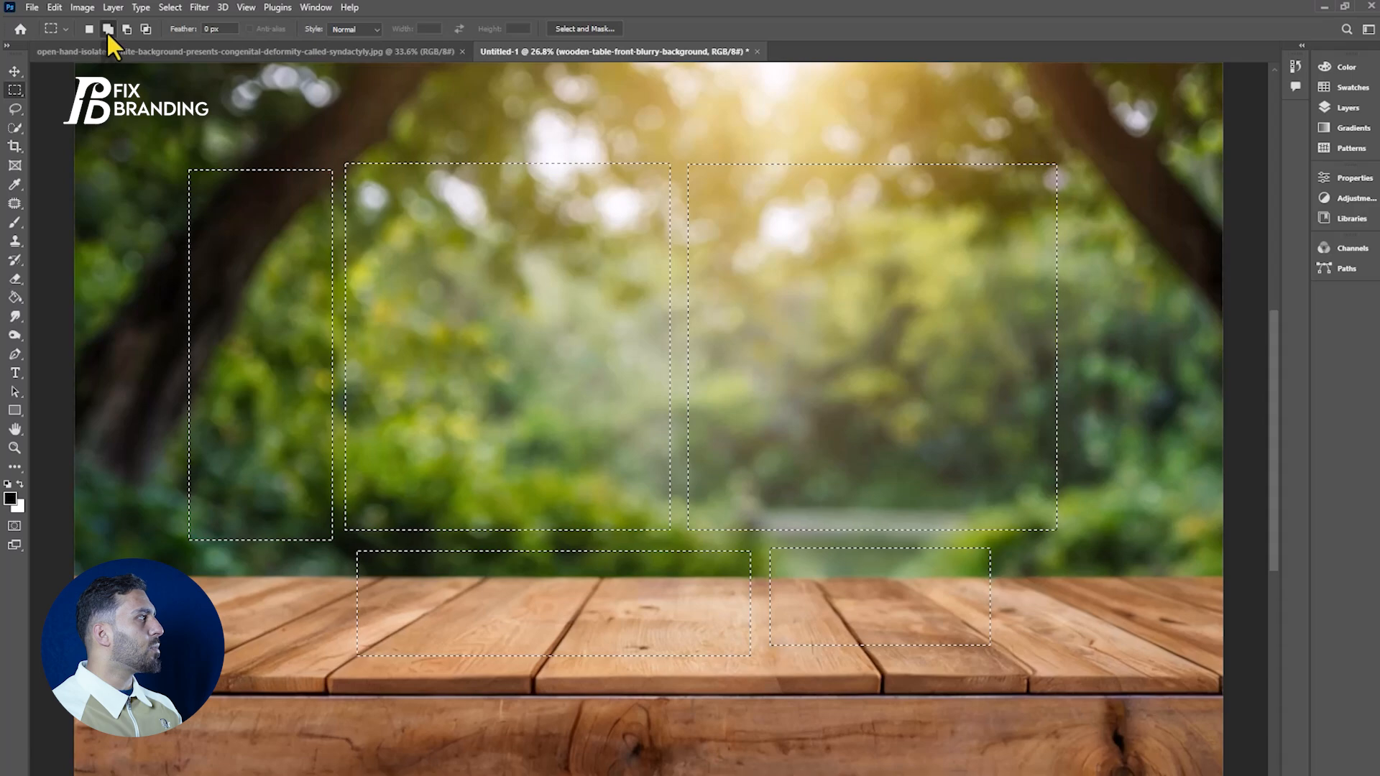
left_click_drag(329, 85, 581, 148)
left_click_drag(646, 113, 686, 137)
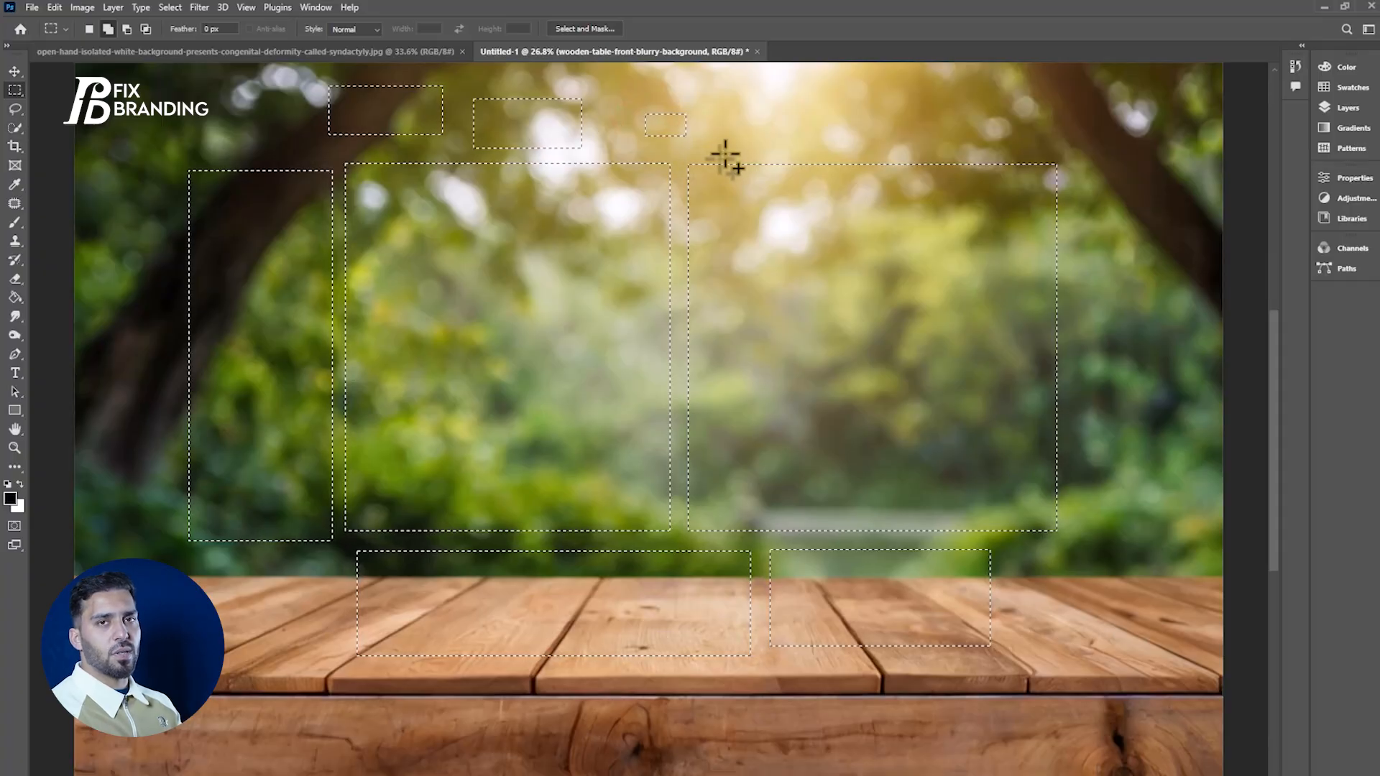
left_click_drag(777, 146, 777, 144)
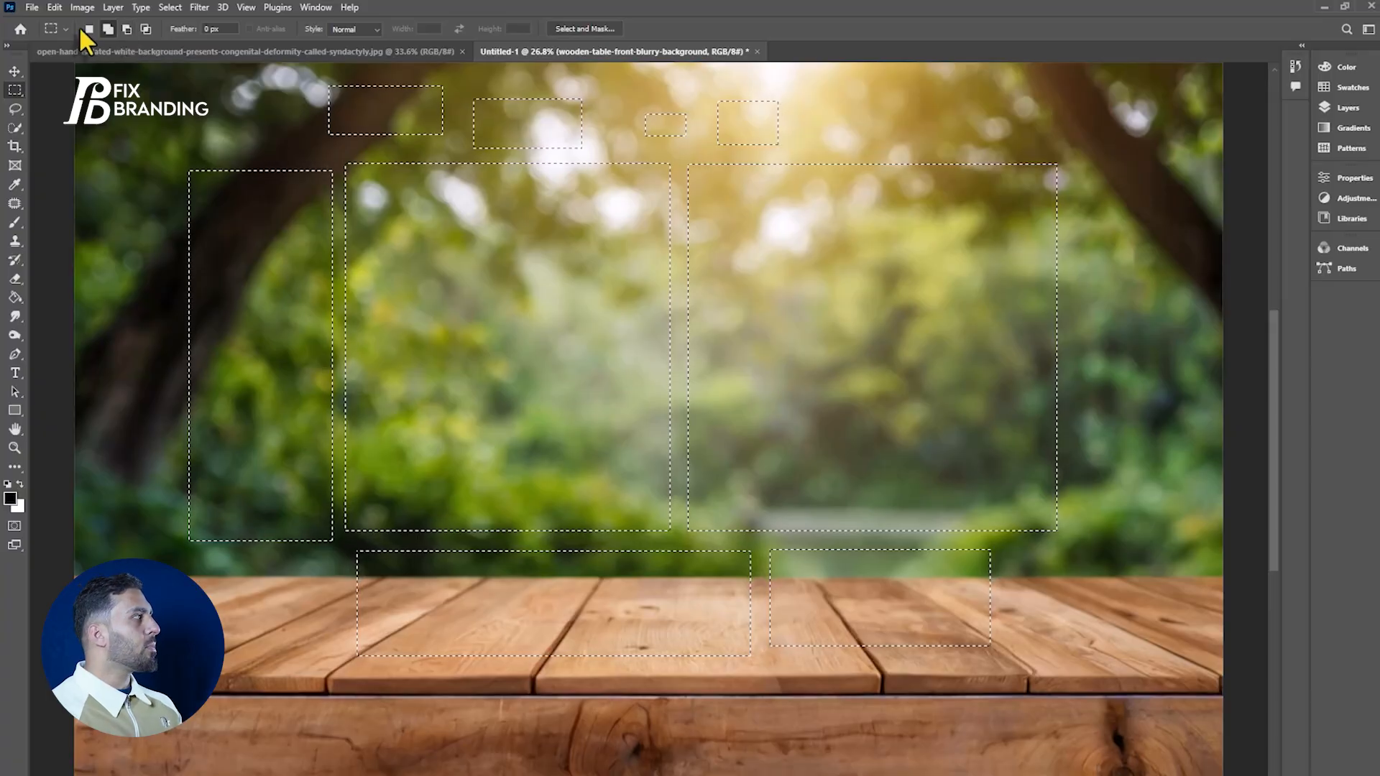
Join the large rectangles over the trees, the tall one over the left trunk and the nearest upper ones by adding overlapping rectangular selections
left_click(127, 29)
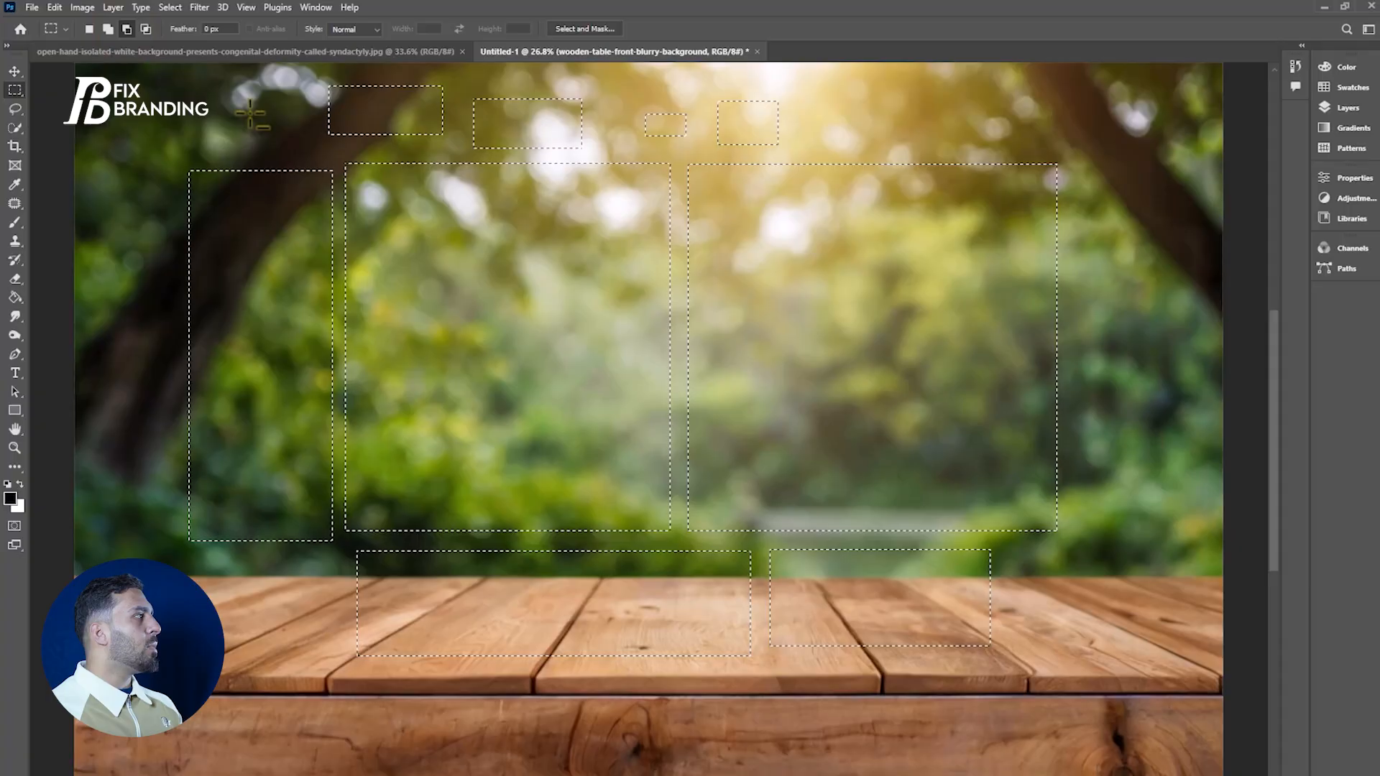
left_click(106, 30)
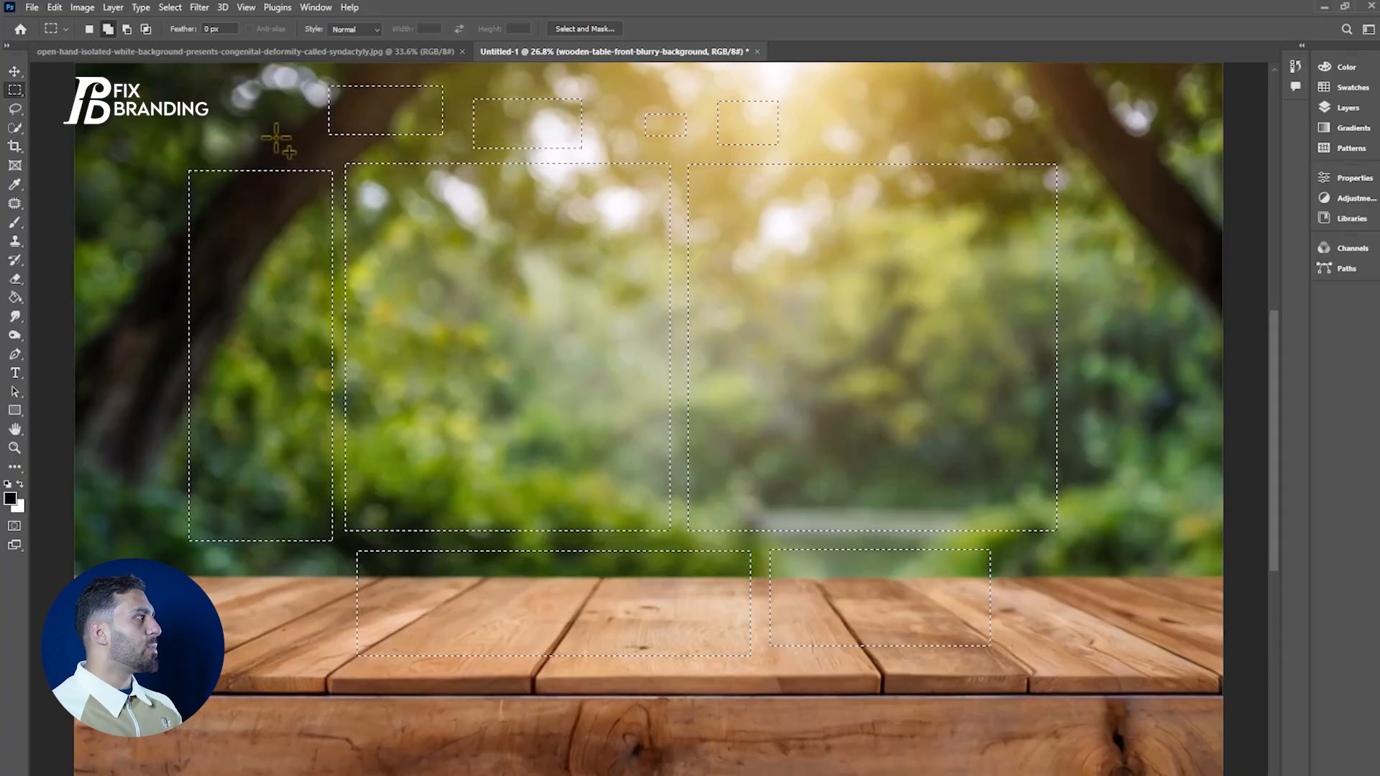
left_click(126, 29)
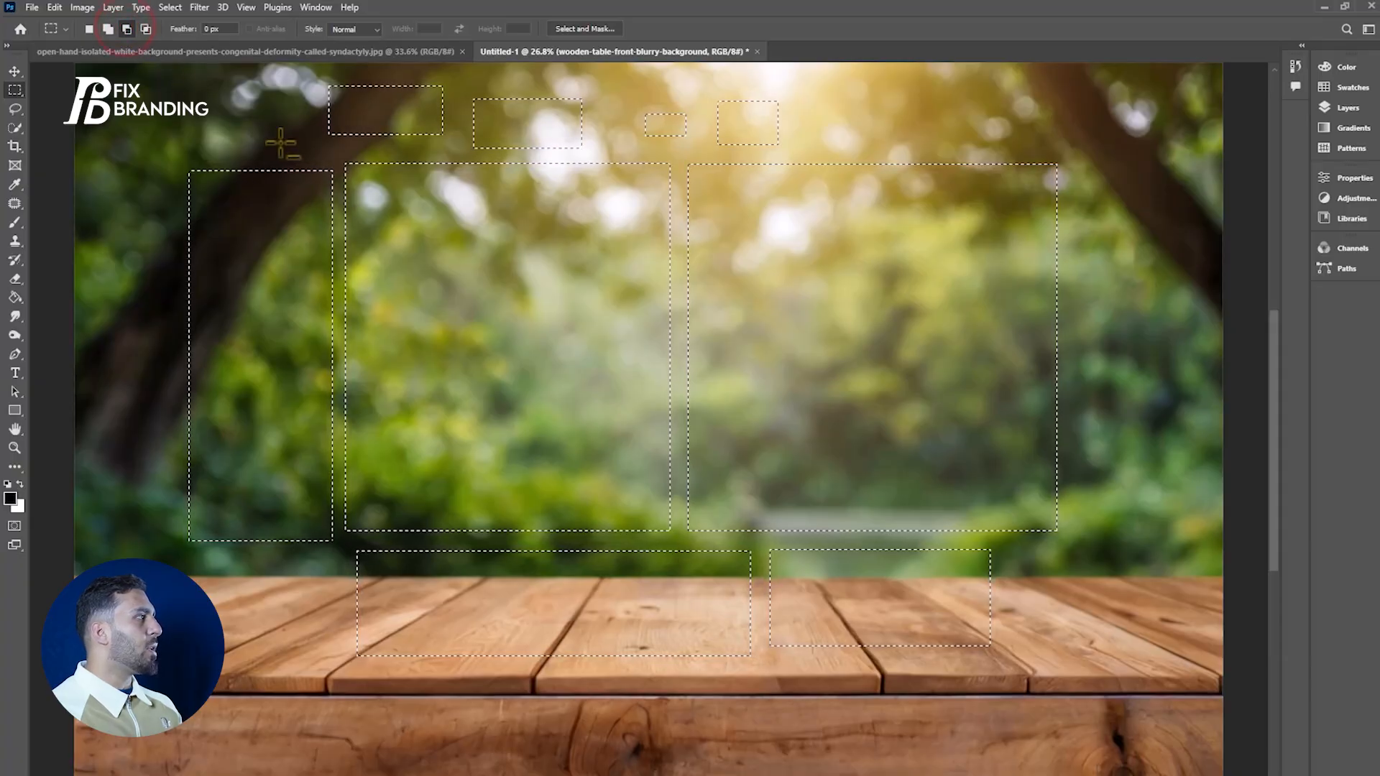
left_click(107, 29)
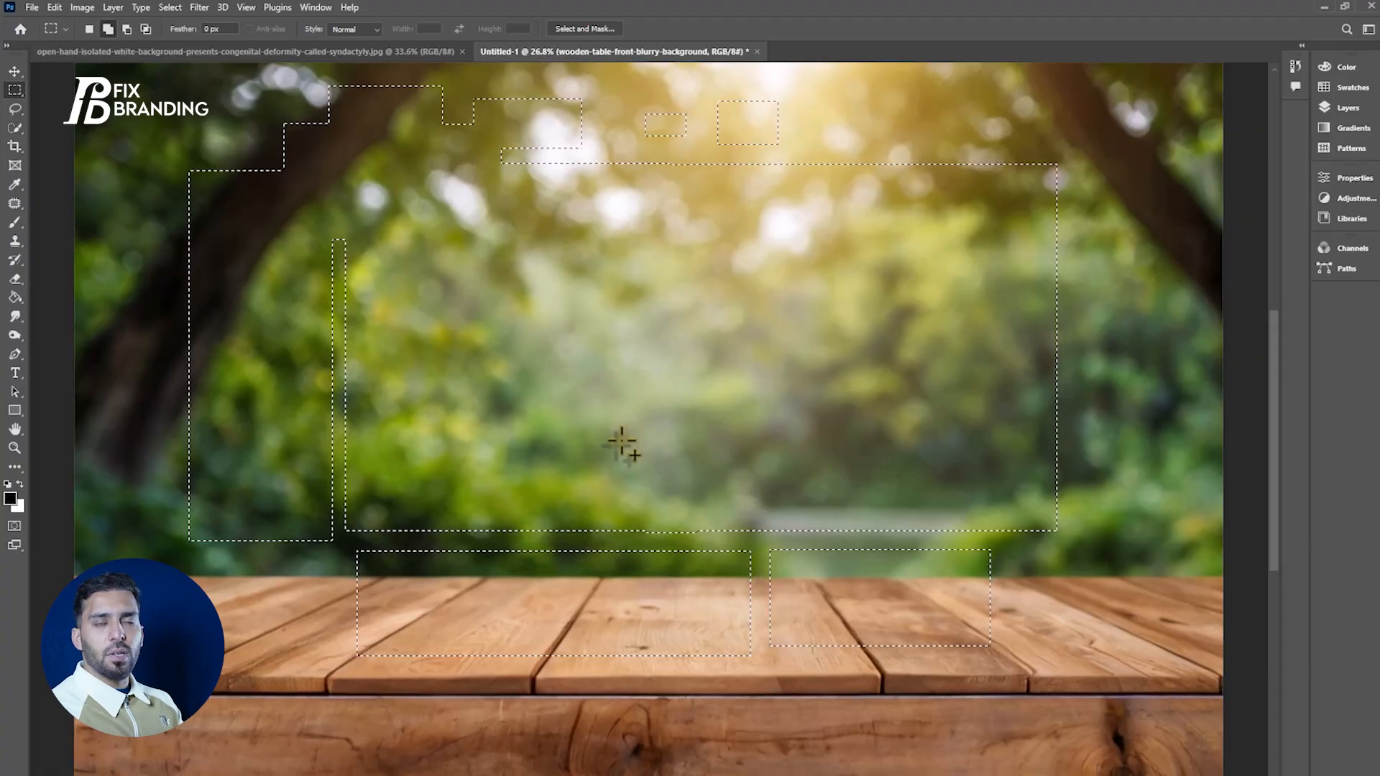
Subtract several overlapping rectangles from the upper-right part of the joined selection over the trees, leaving a stepped, notched edge
left_click(127, 29)
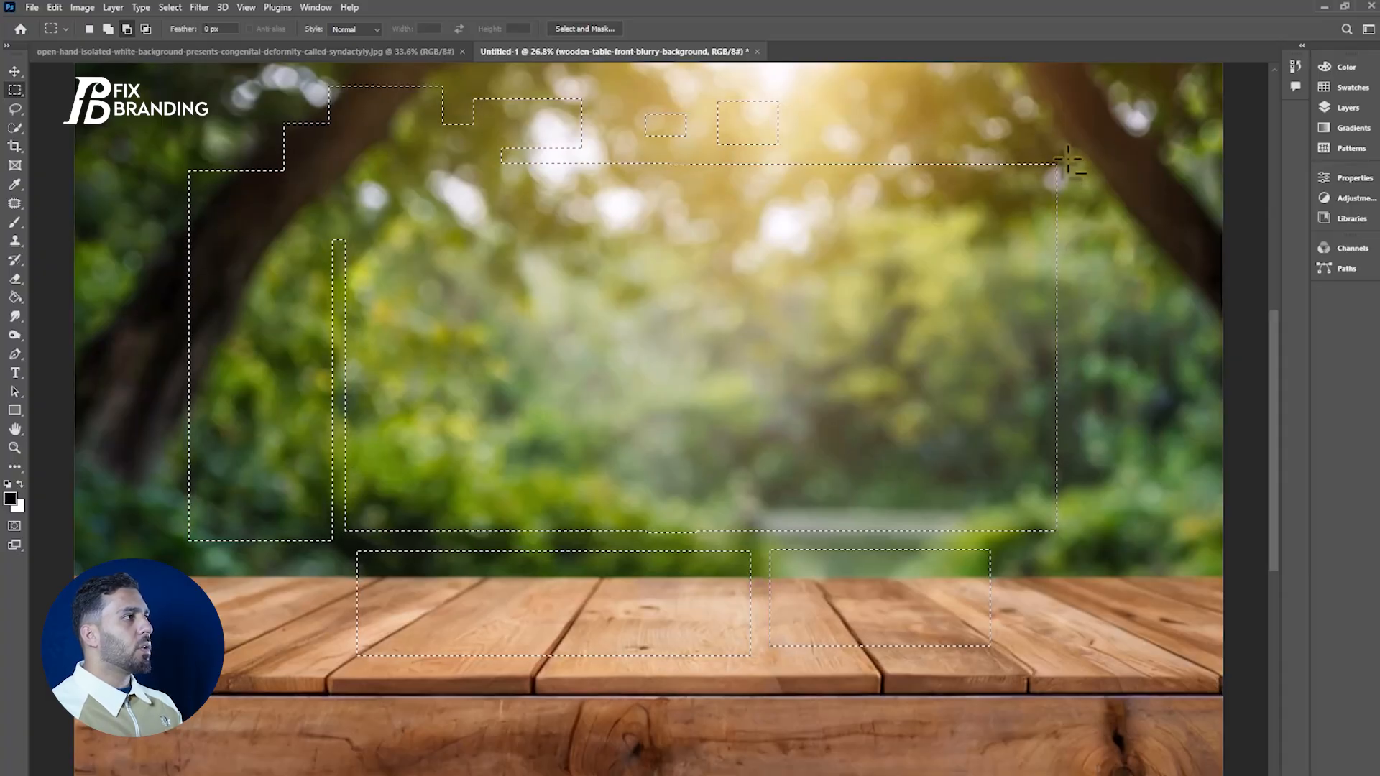
left_click_drag(860, 381, 861, 381)
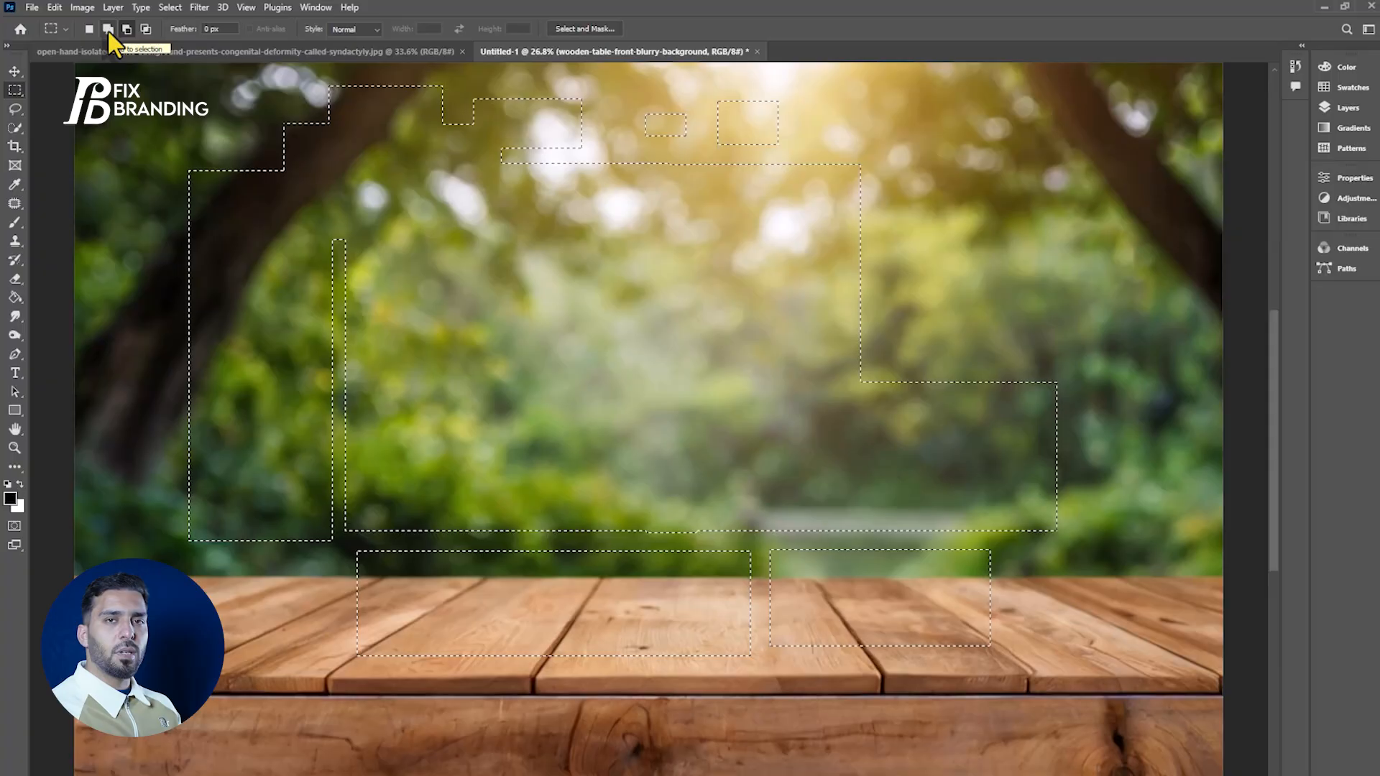
left_click_drag(1069, 367, 946, 456)
left_click_drag(968, 367, 805, 453)
left_click_drag(892, 261, 681, 307)
left_click_drag(881, 185, 672, 234)
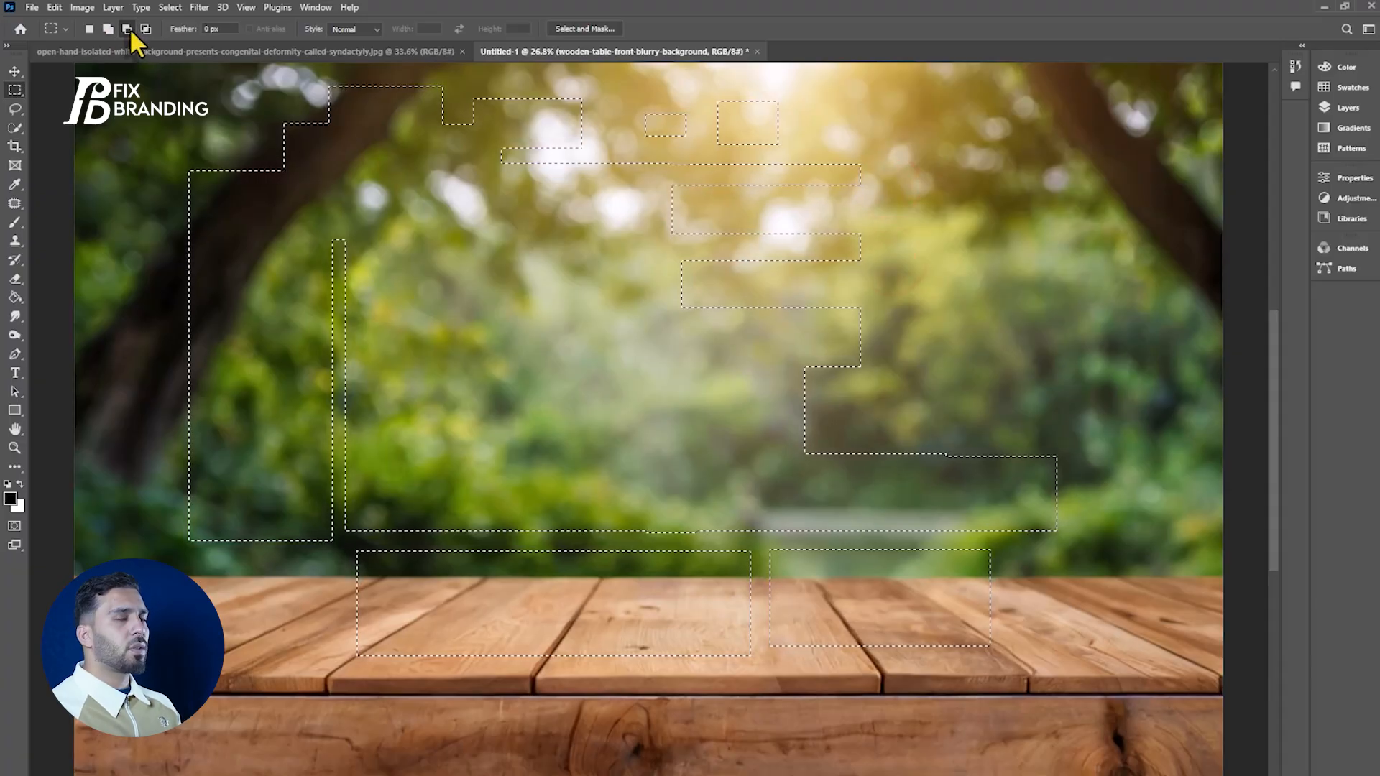
left_click_drag(915, 309, 710, 413)
left_click_drag(877, 286, 667, 363)
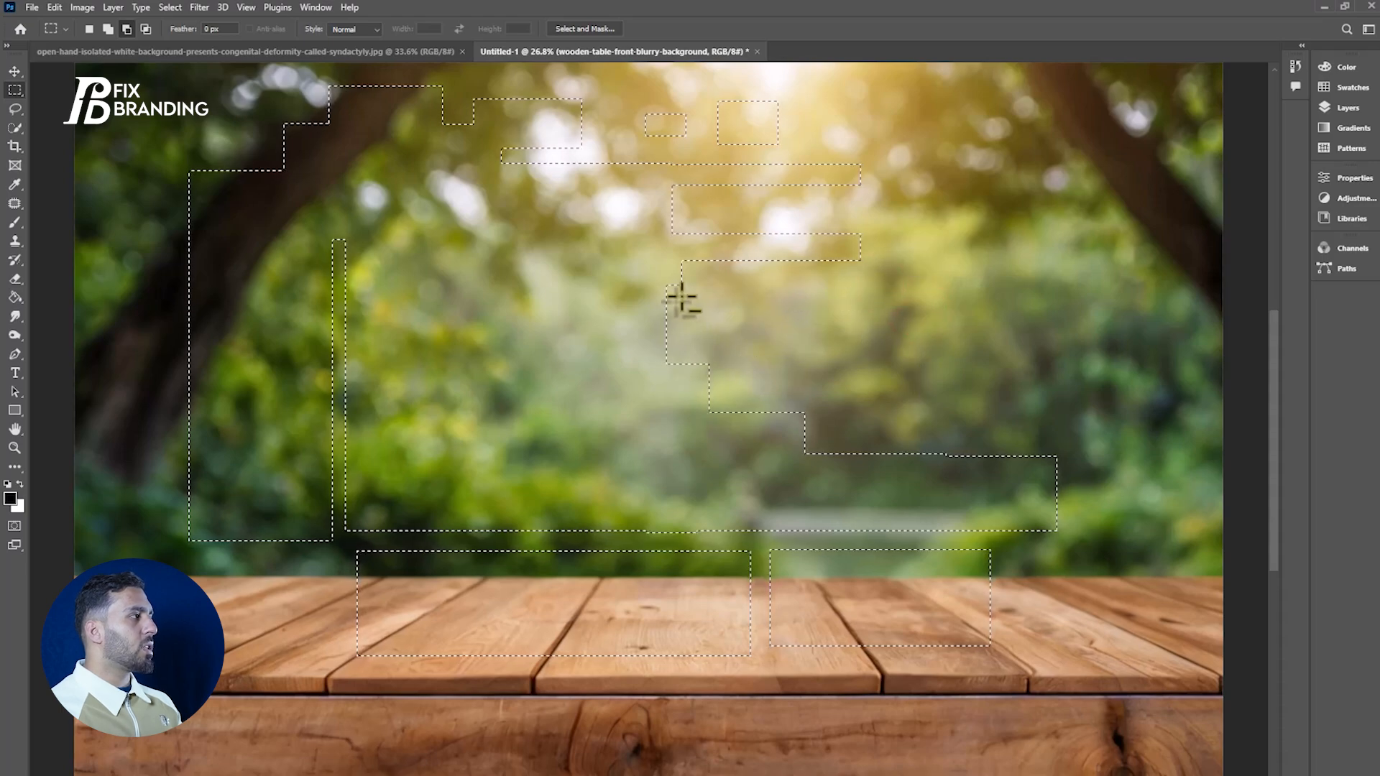
Intersect the selection with a rectangle spanning the left trunk and upper-left trees, and clear the selection after a second intersecting rectangle
left_click(146, 28)
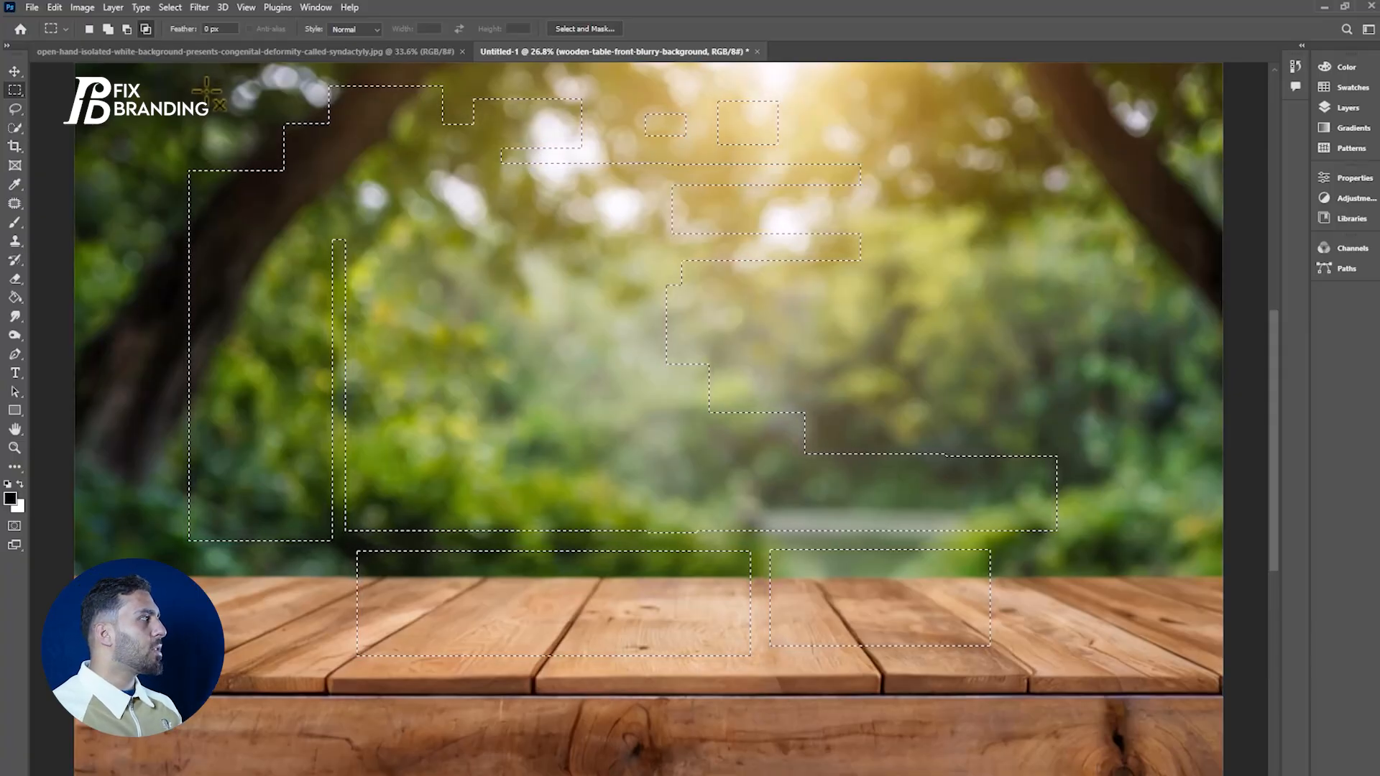
left_click_drag(209, 81, 565, 375)
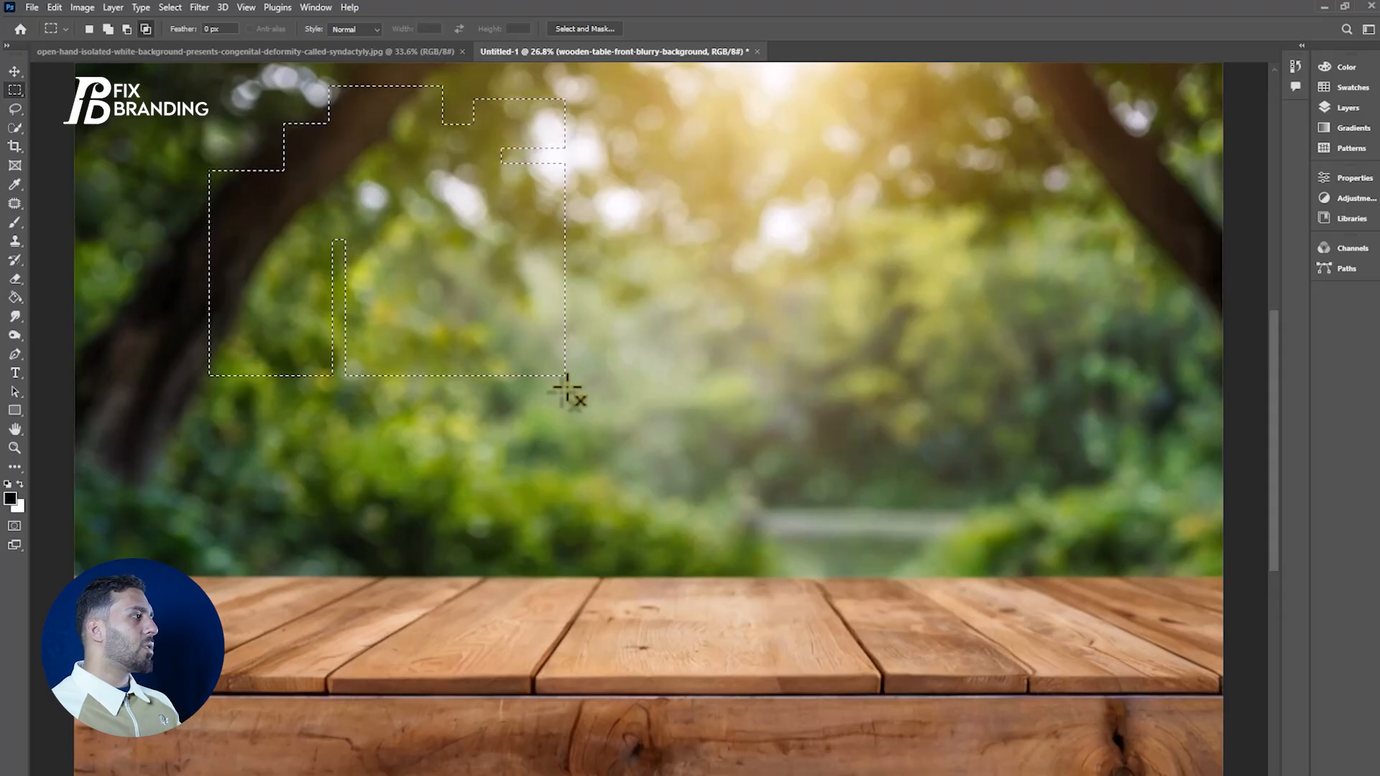
left_click_drag(573, 385, 366, 176)
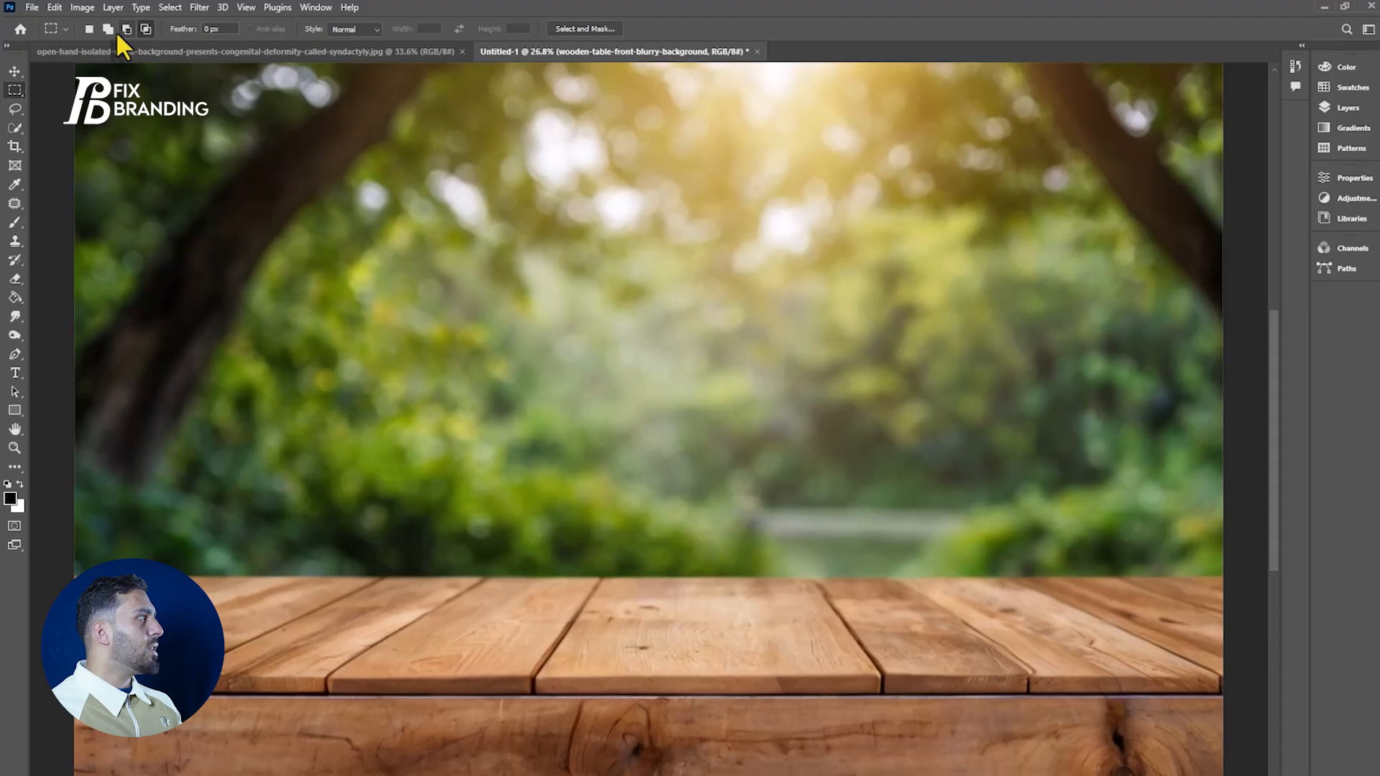
Build one joined selection over the trees from a wide rectangle, two tall ones to its right and two overlapping ones along the upper edge
left_click(88, 29)
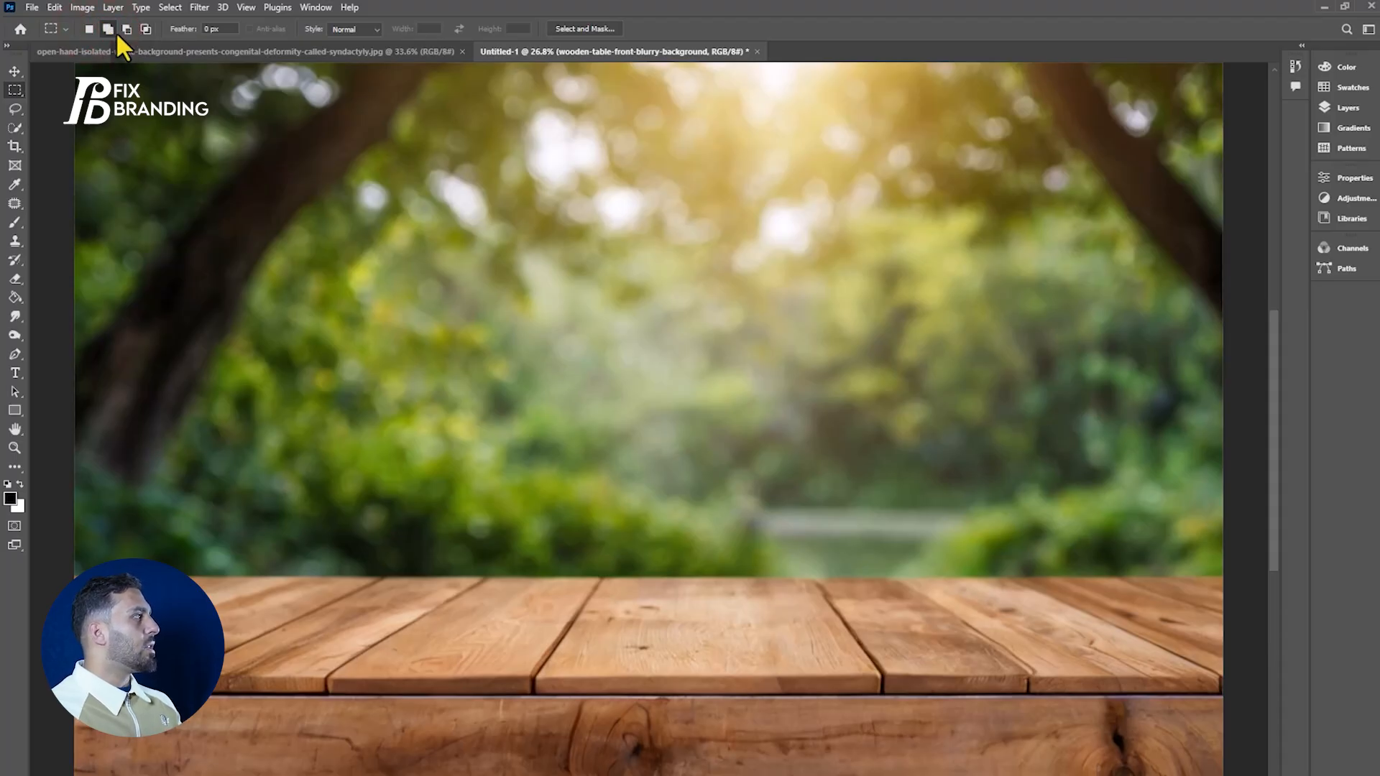
left_click(146, 29)
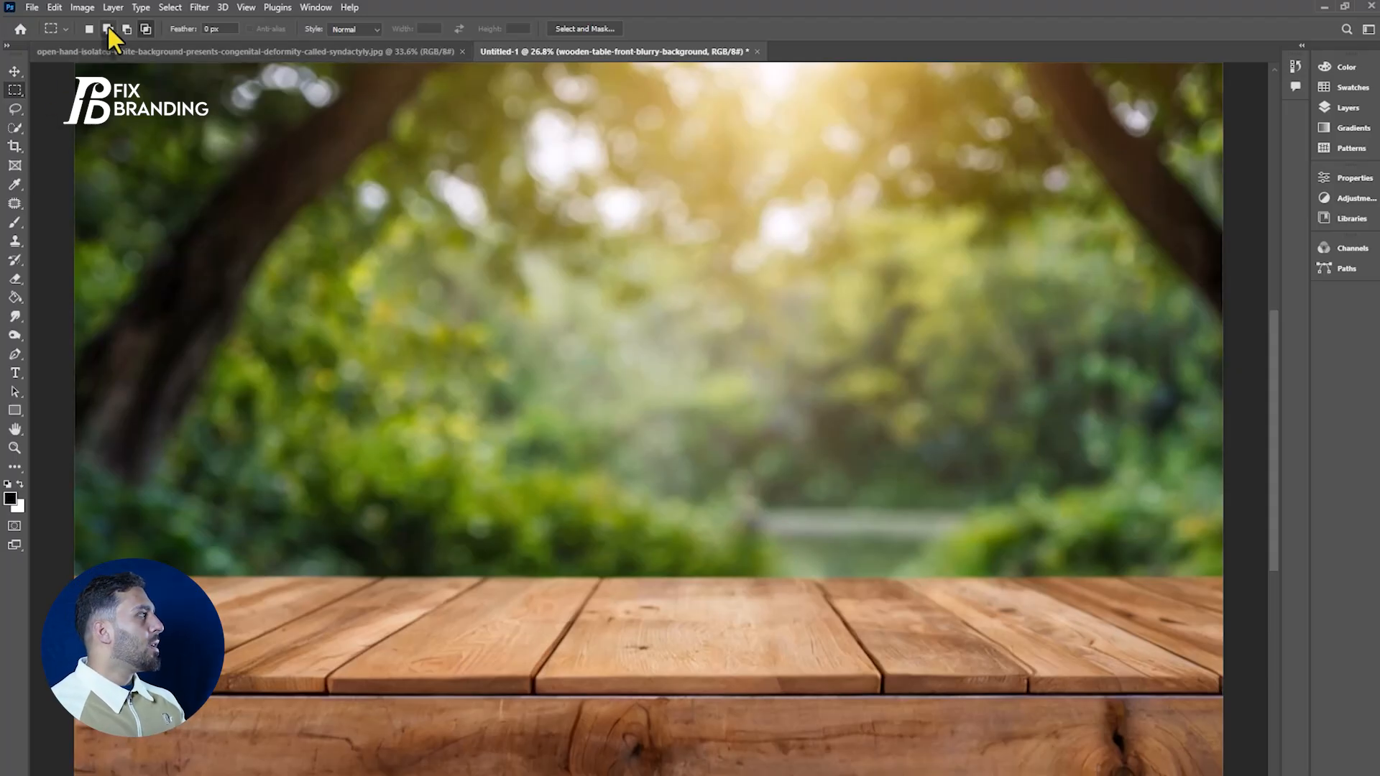
left_click_drag(369, 184, 739, 473)
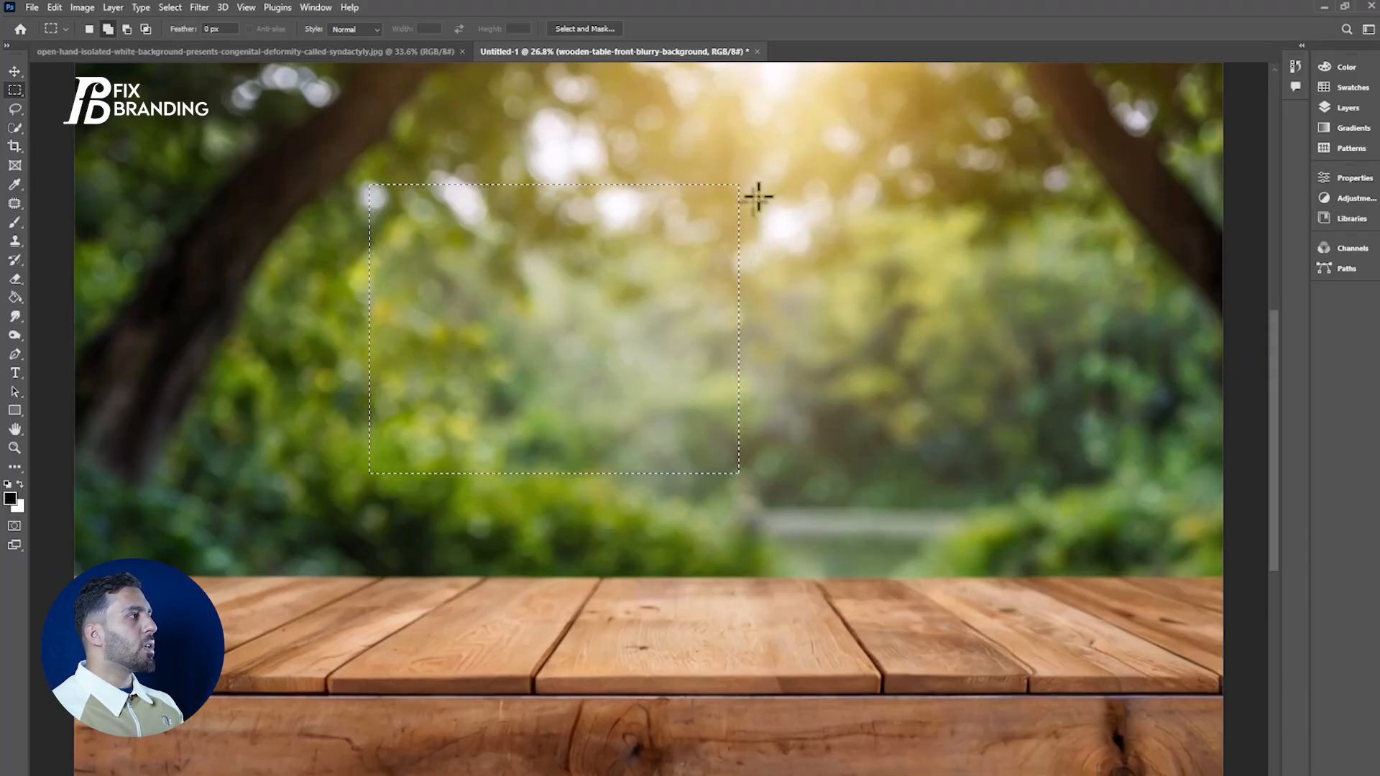
left_click(108, 29)
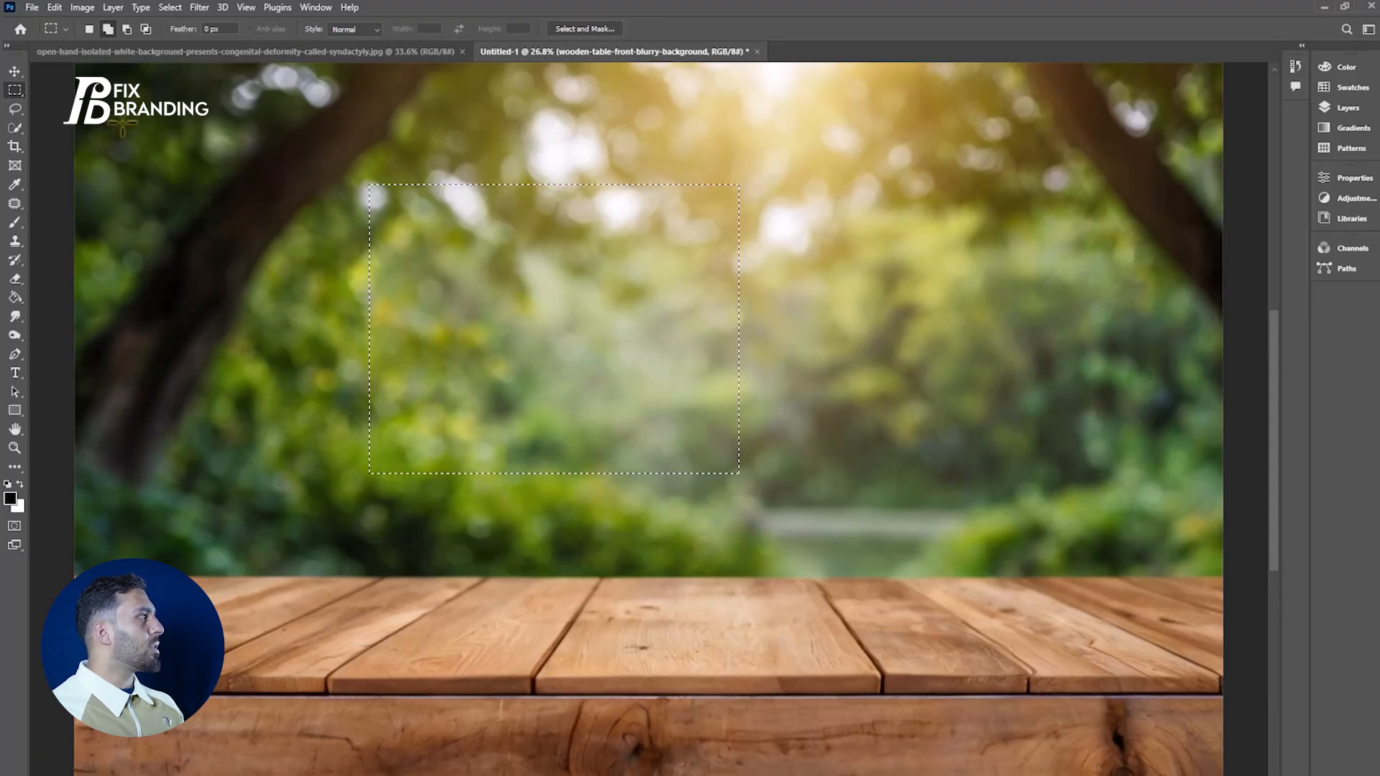
left_click_drag(753, 182, 968, 503)
left_click_drag(985, 189, 1126, 519)
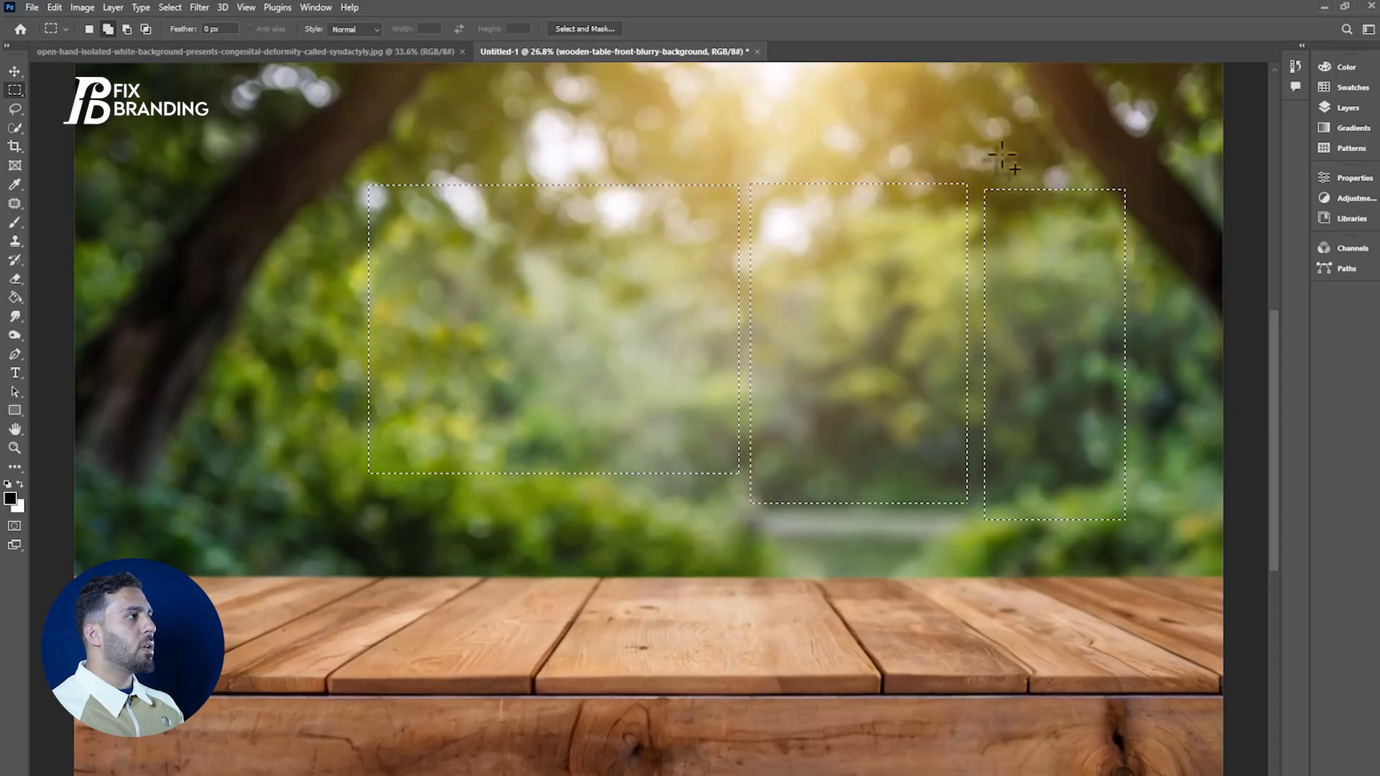
left_click_drag(654, 142, 1031, 367)
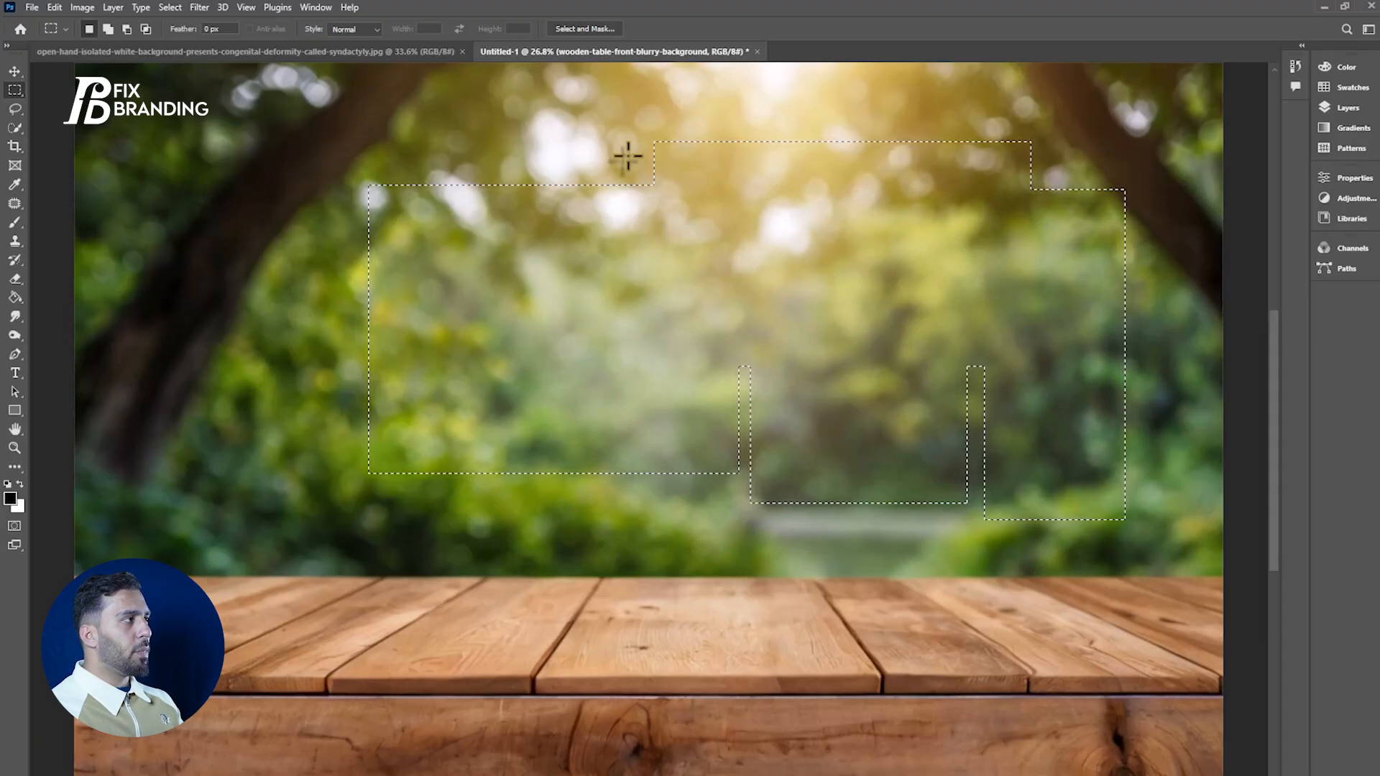
left_click_drag(594, 133, 683, 237)
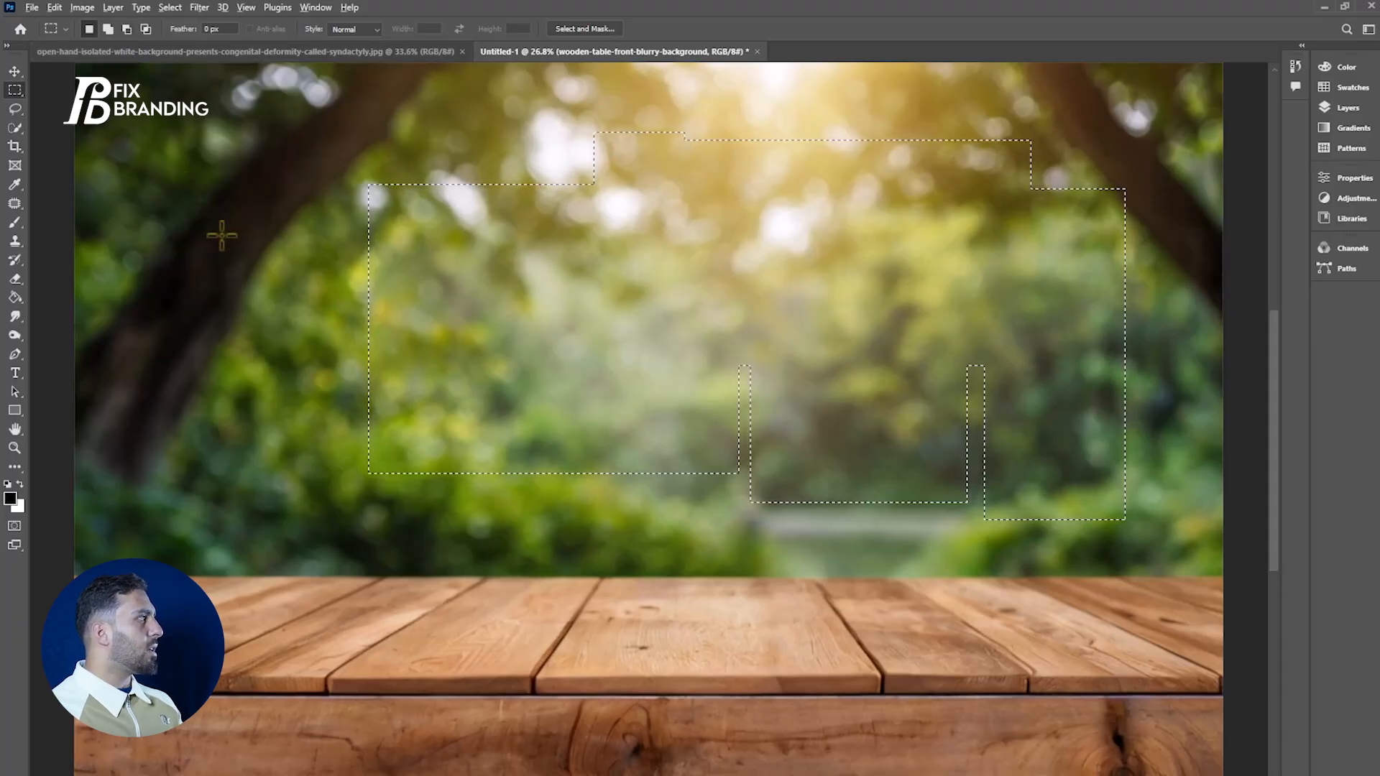
Subtract eight overlapping rectangles from the upper-left part of the joined selection, leaving a staircase-shaped edge
left_click(127, 29)
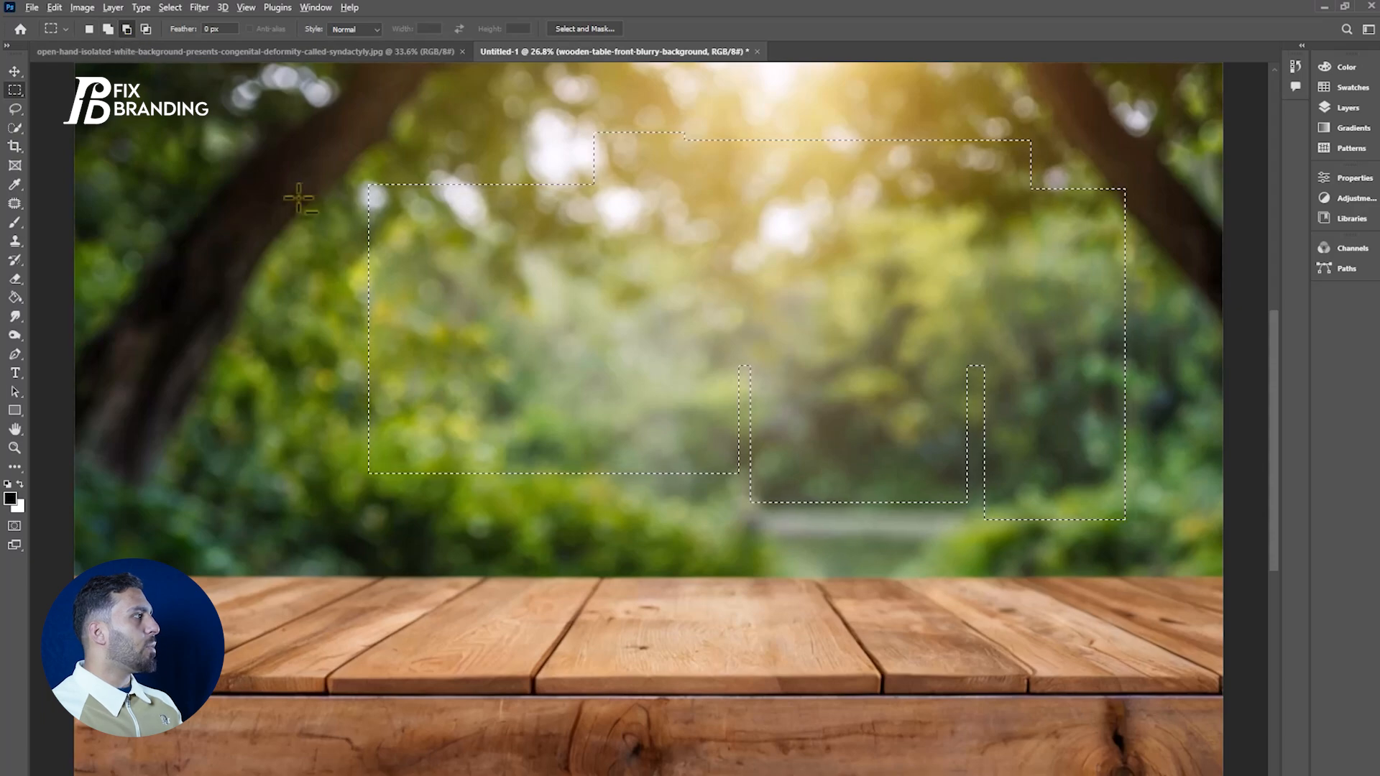
left_click_drag(317, 160, 472, 282)
left_click_drag(288, 252, 519, 379)
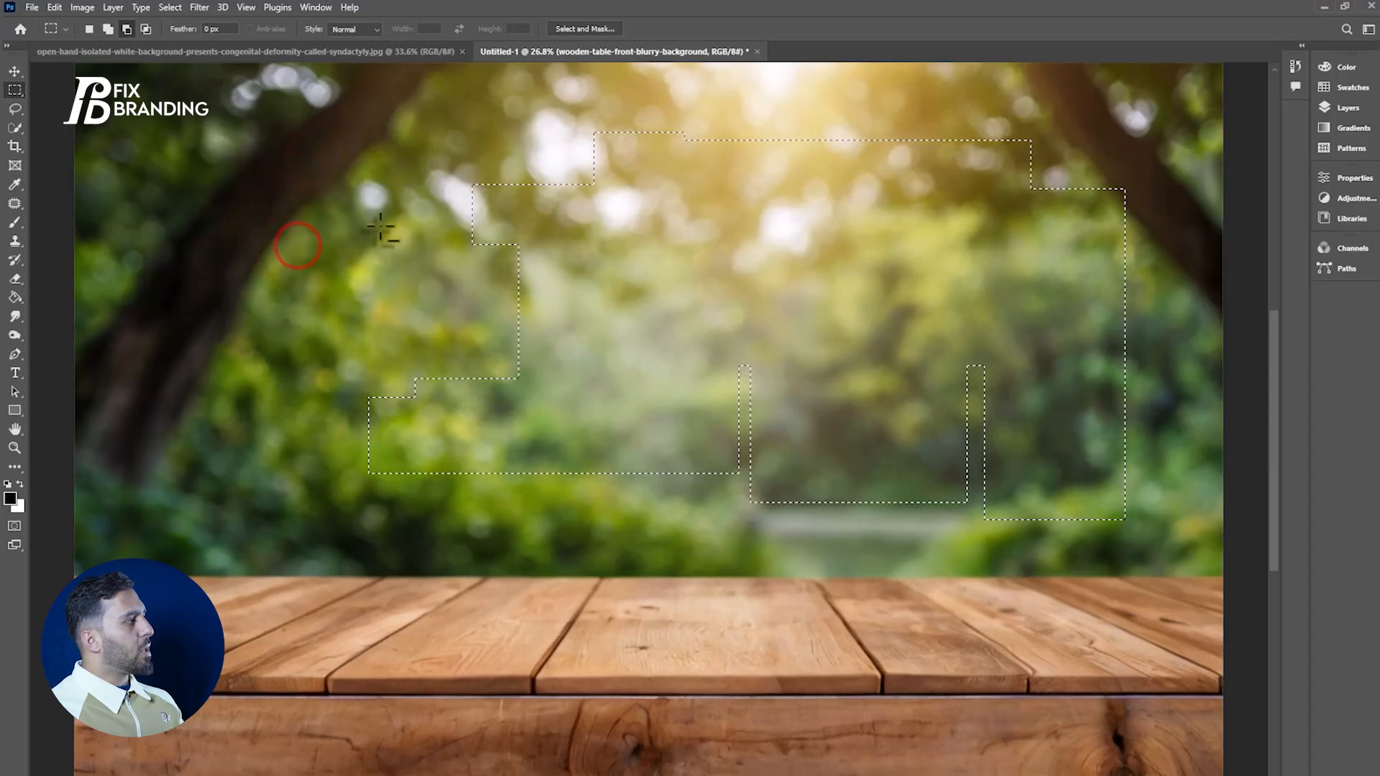
left_click_drag(374, 206, 563, 316)
left_click_drag(446, 132, 676, 269)
left_click_drag(593, 93, 787, 237)
left_click_drag(731, 134, 922, 275)
left_click_drag(645, 195, 781, 326)
left_click_drag(516, 215, 645, 348)
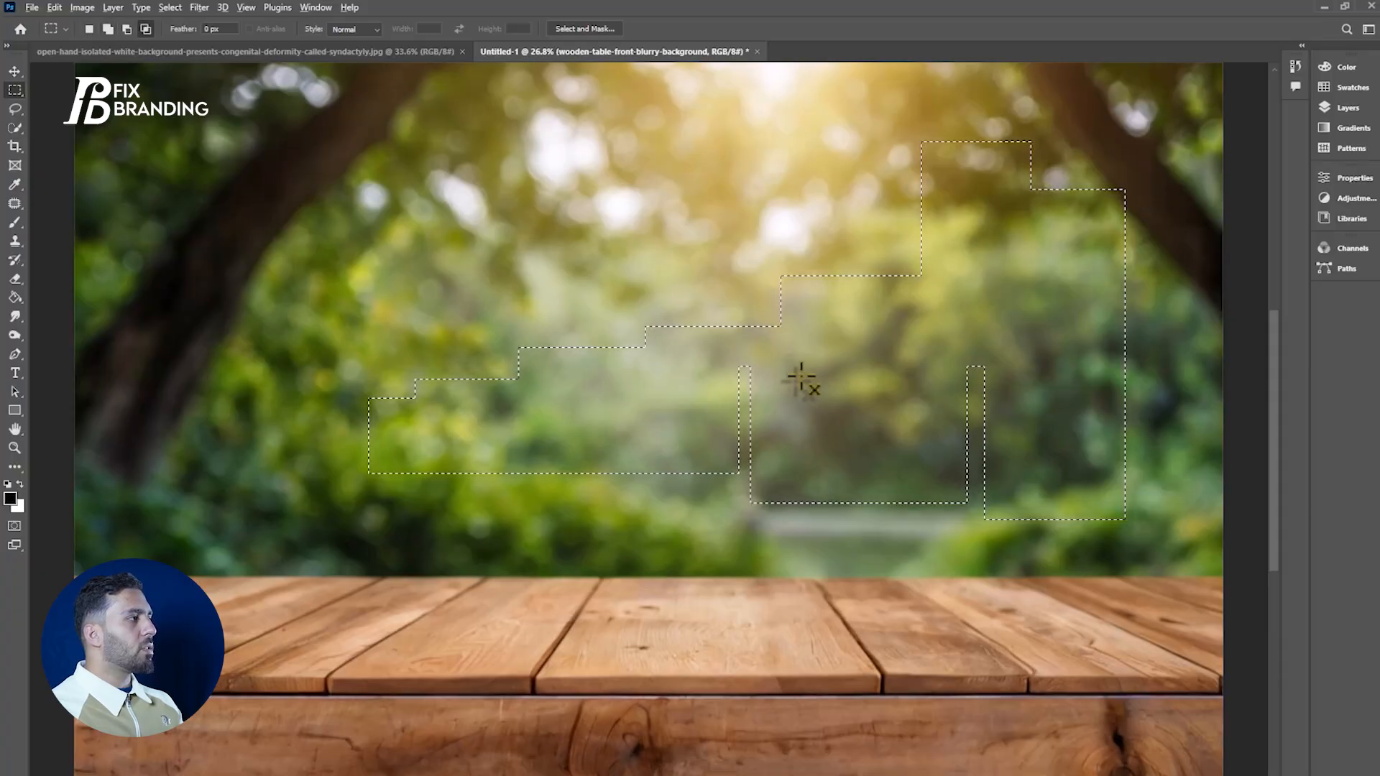
Intersect the selection with a rectangle over its lower-right part and deselect what remains
left_click_drag(1038, 536, 791, 284)
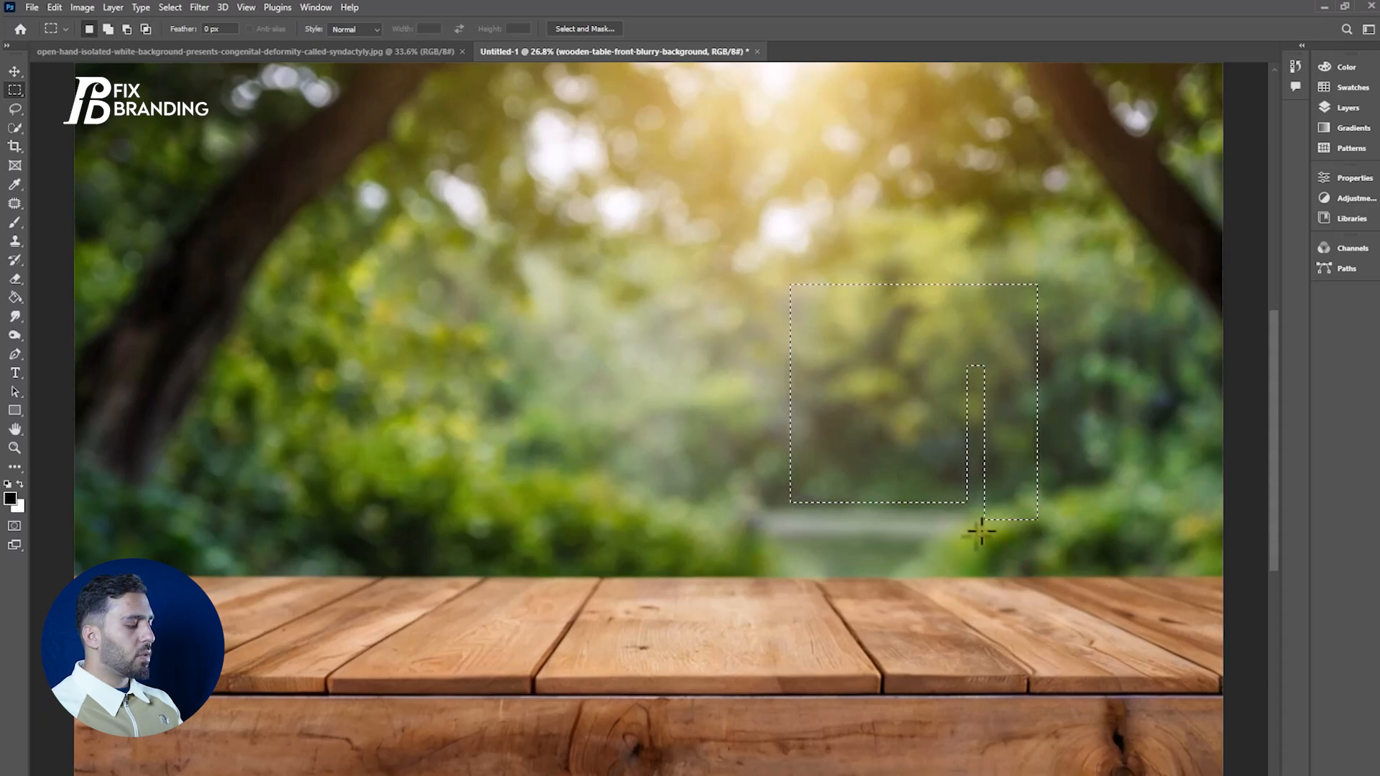
key("ctrl+d")
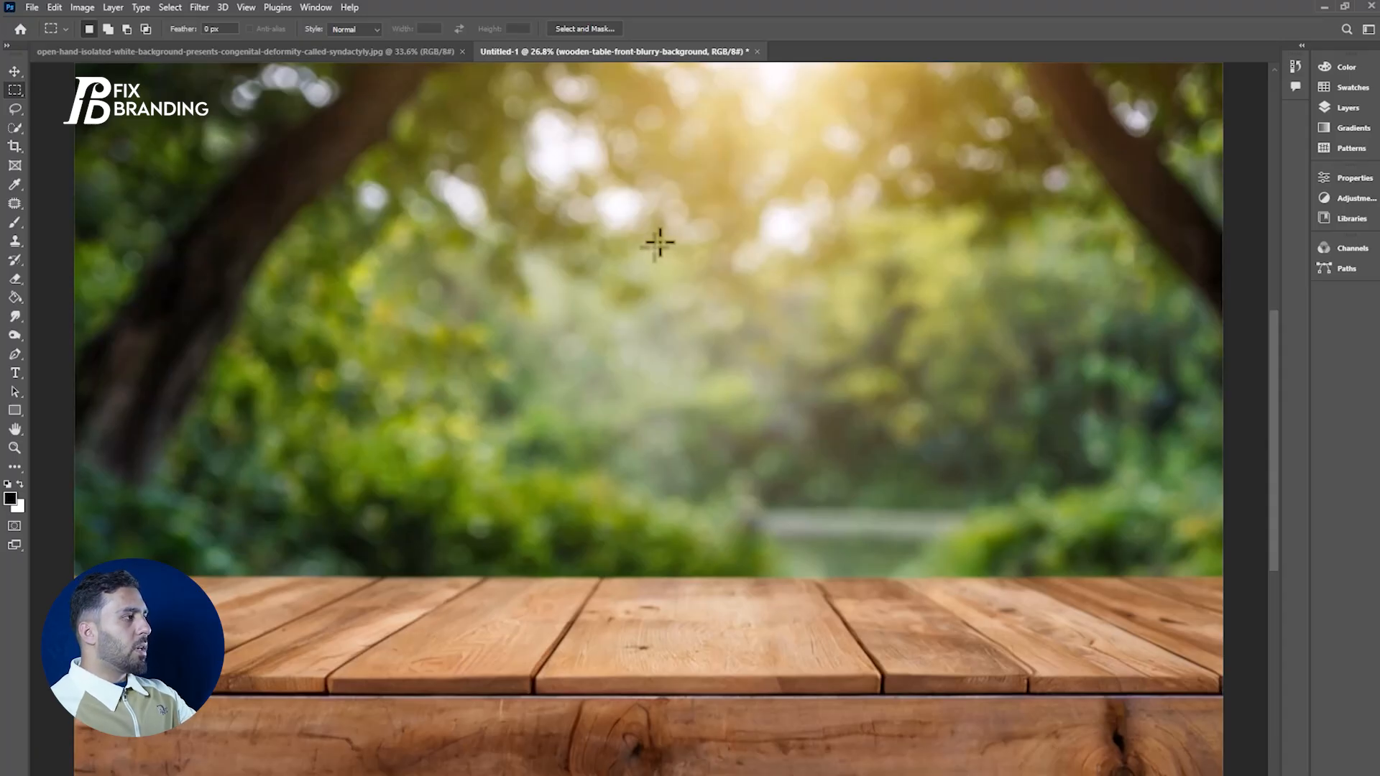
Select a nearly square area over the trees in the image centre in New selection mode and deselect it
mouse_move(527, 224)
left_mouse_down()
mouse_move(562, 242)
mouse_move(843, 527)
left_mouse_up()
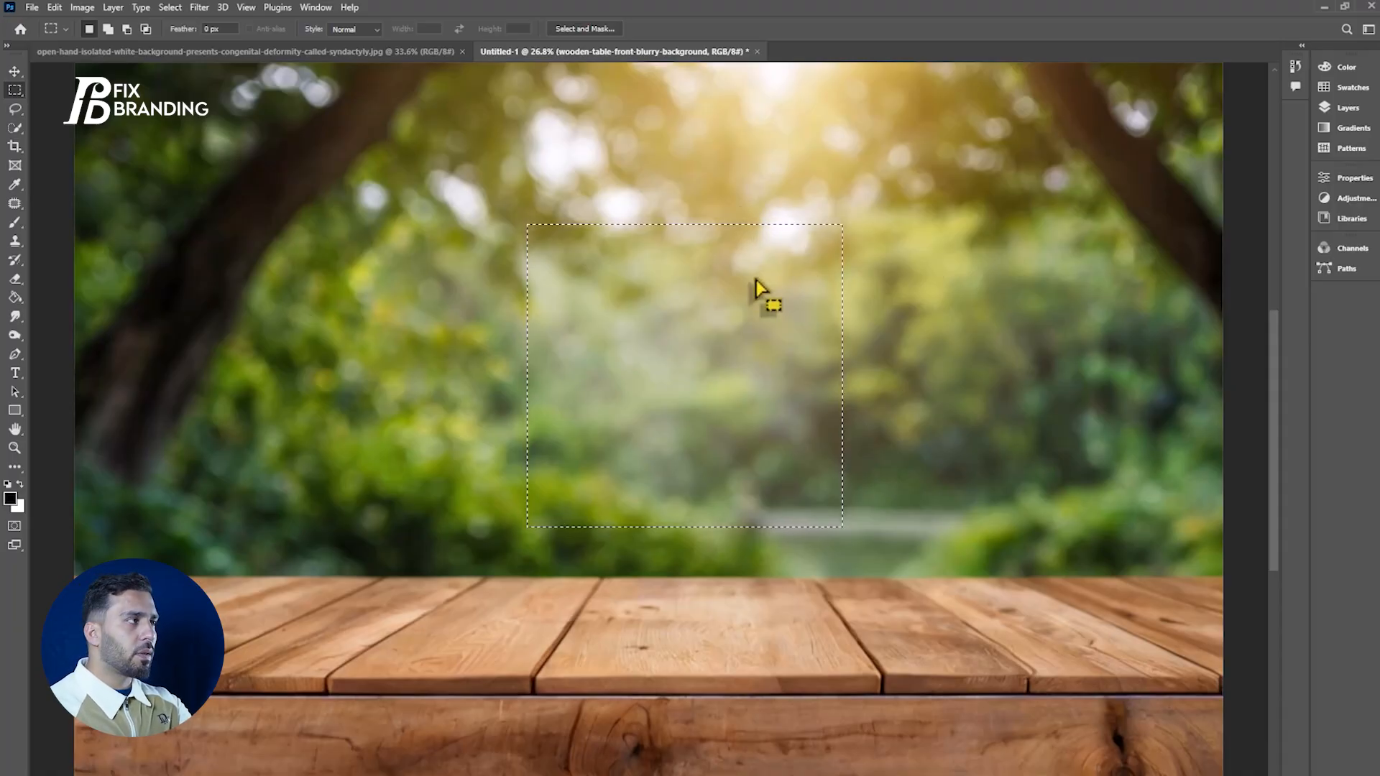
key("ctrl+BackSpace")
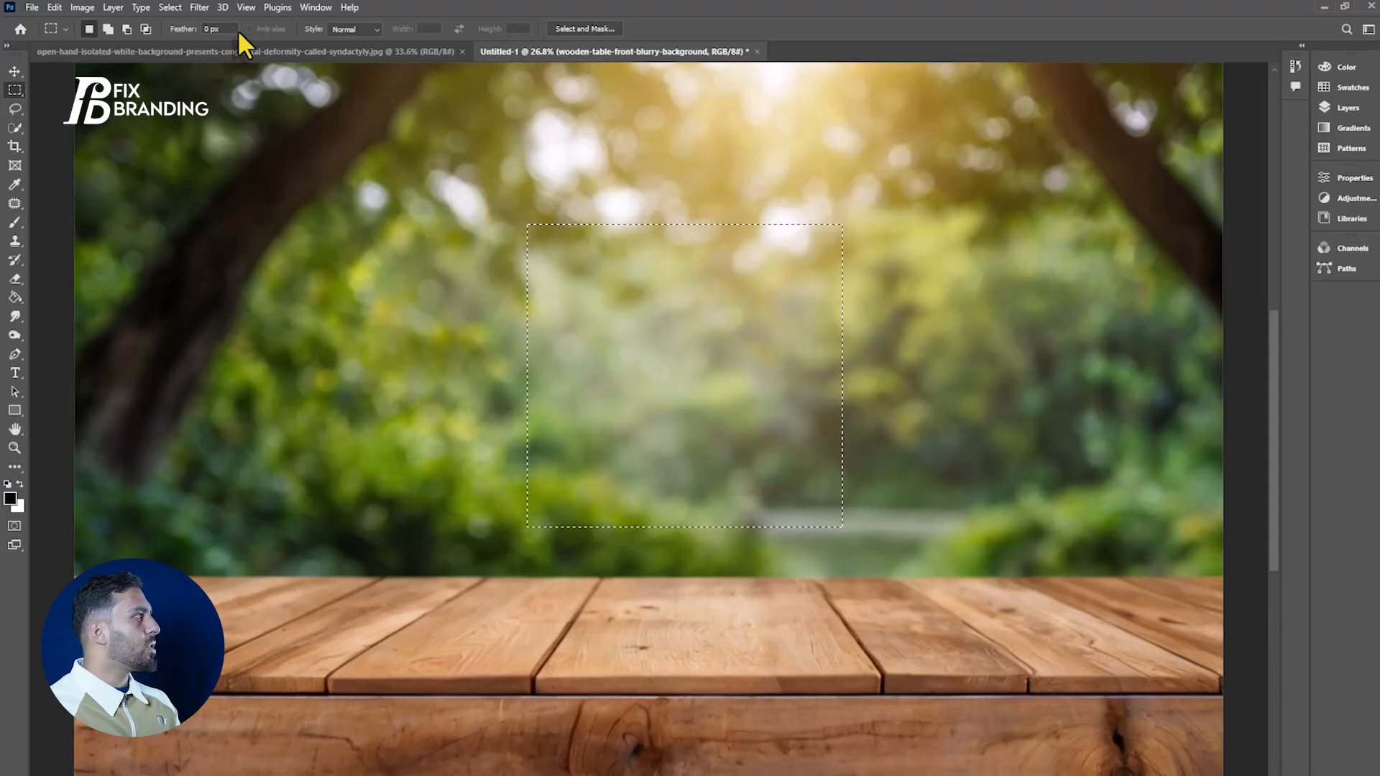
left_click(171, 8)
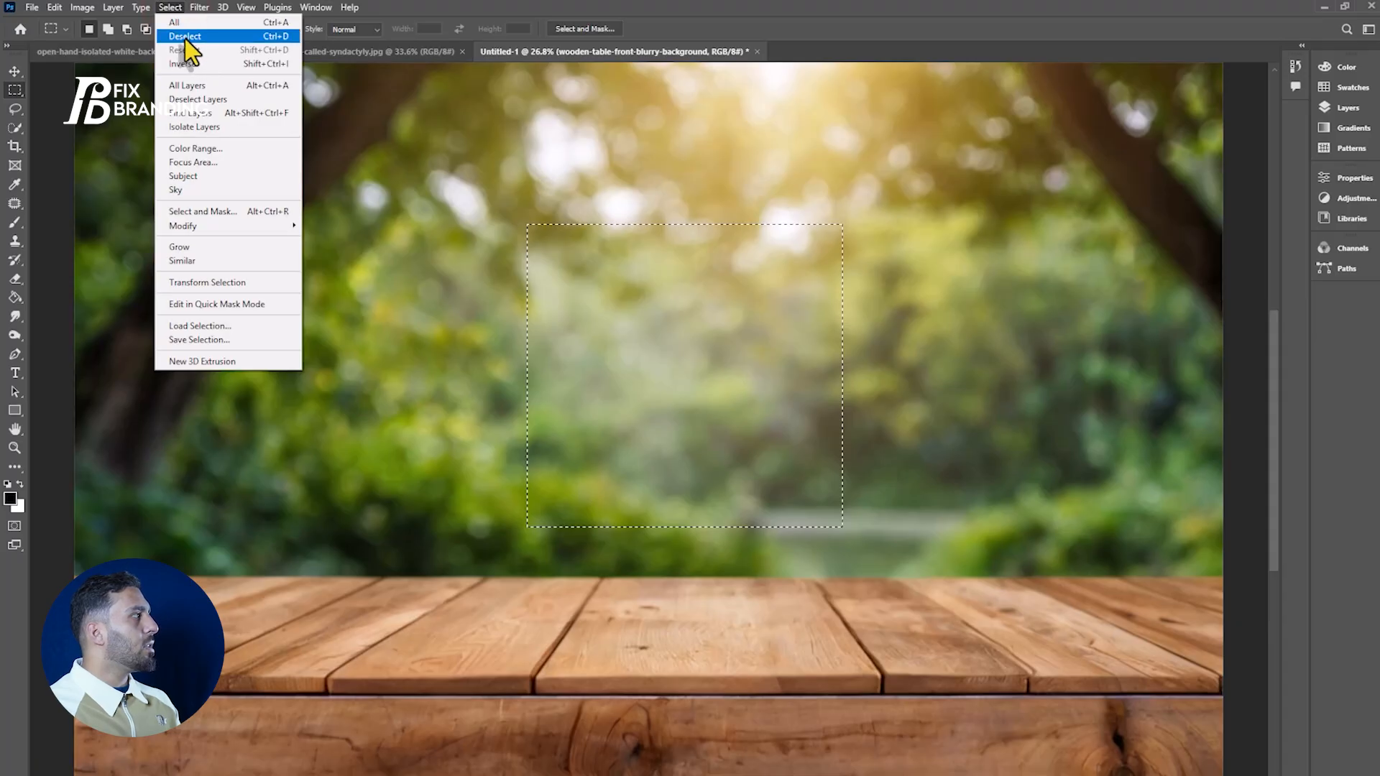
left_click(184, 36)
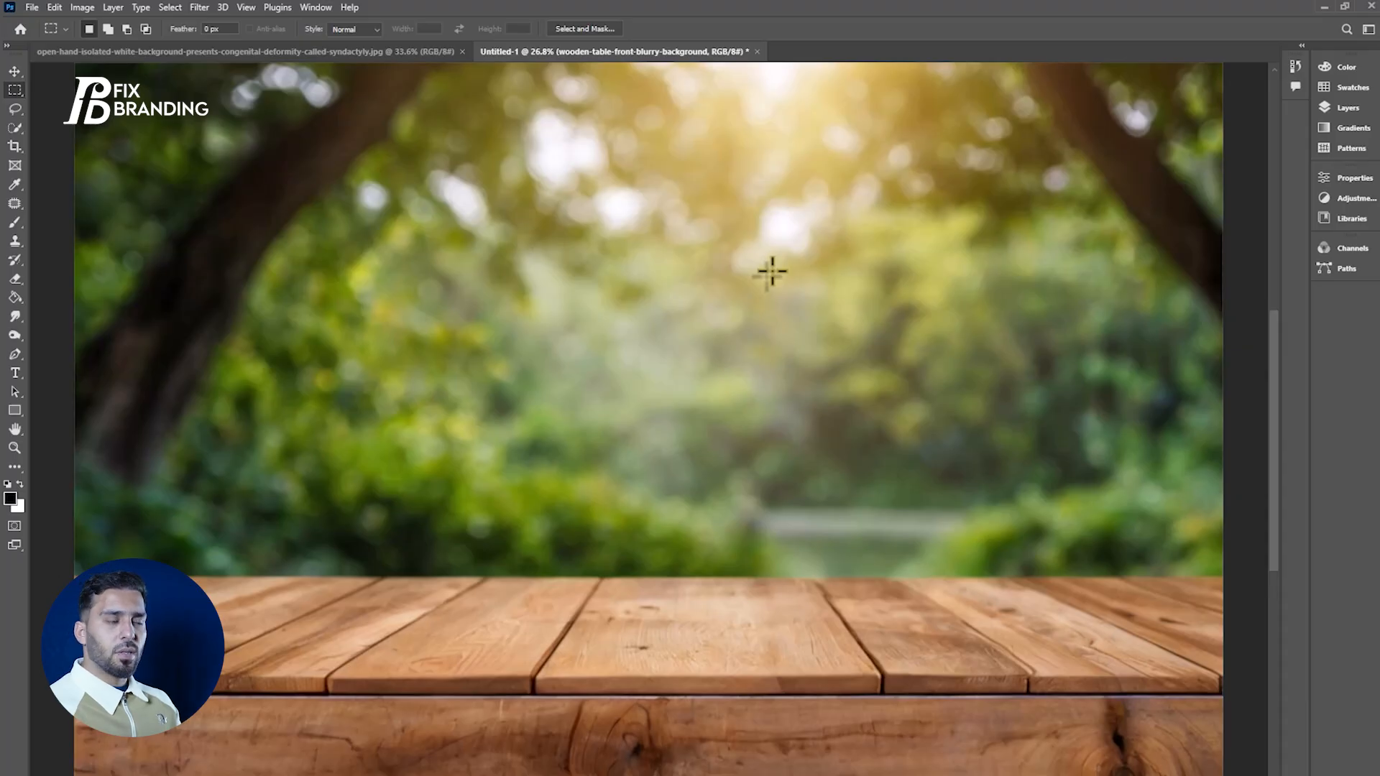
Restore the last central selection with Reselect, and deselect it again
left_click(170, 7)
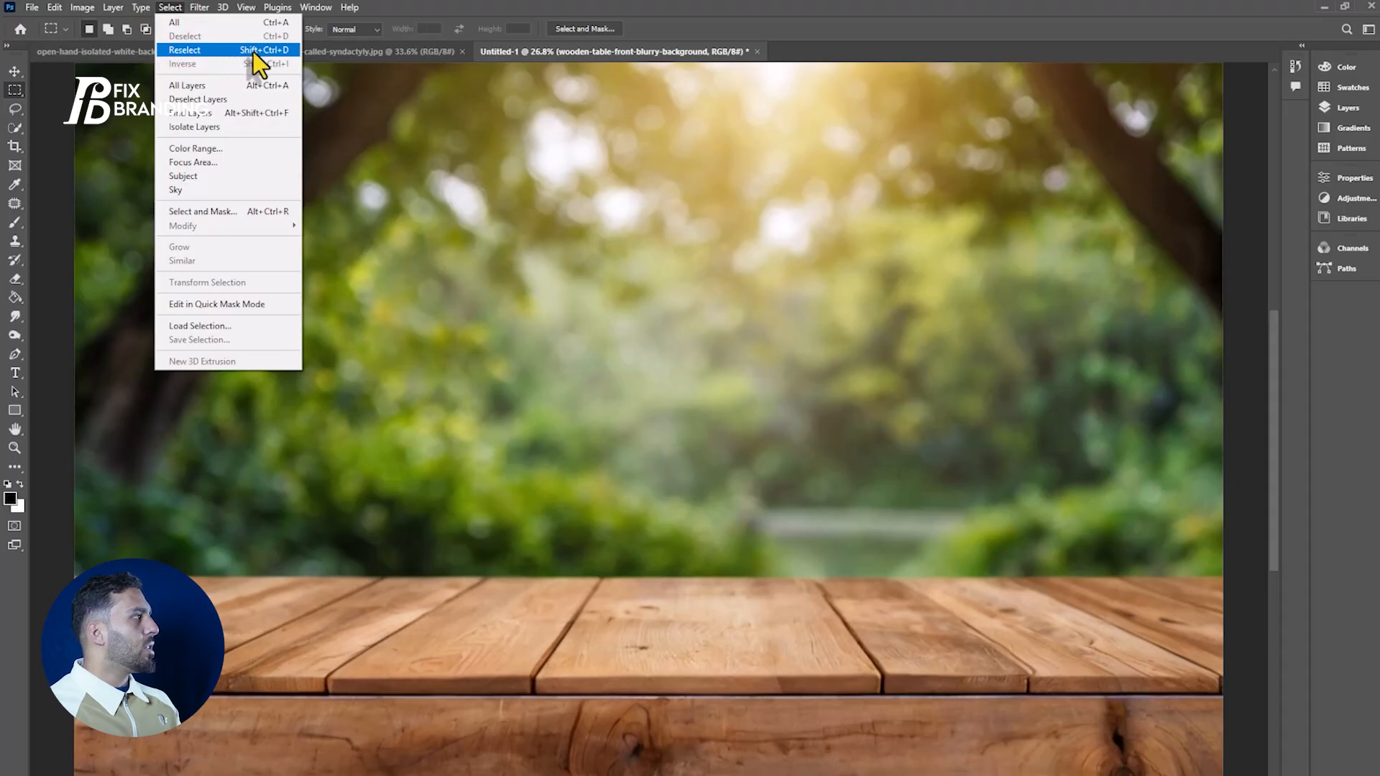
left_click(399, 9)
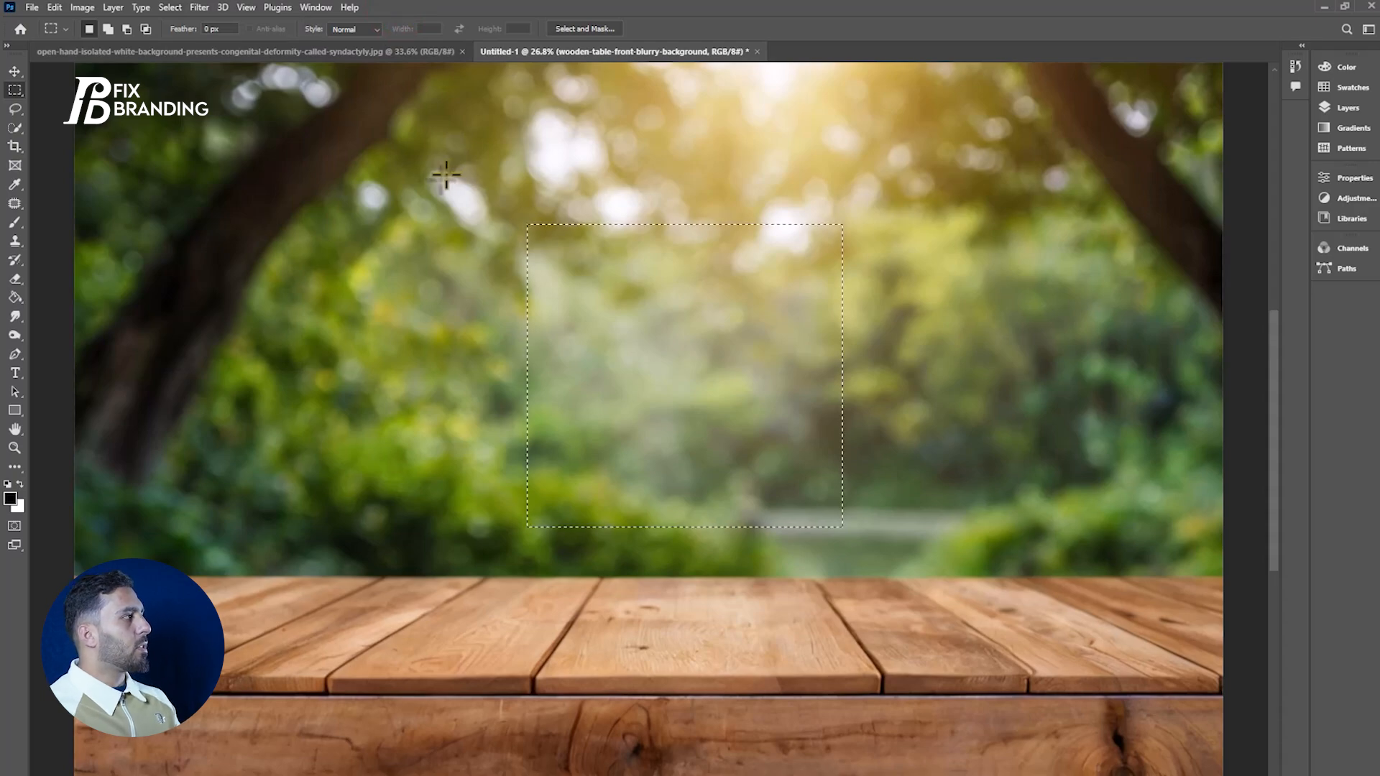
left_click(159, 8)
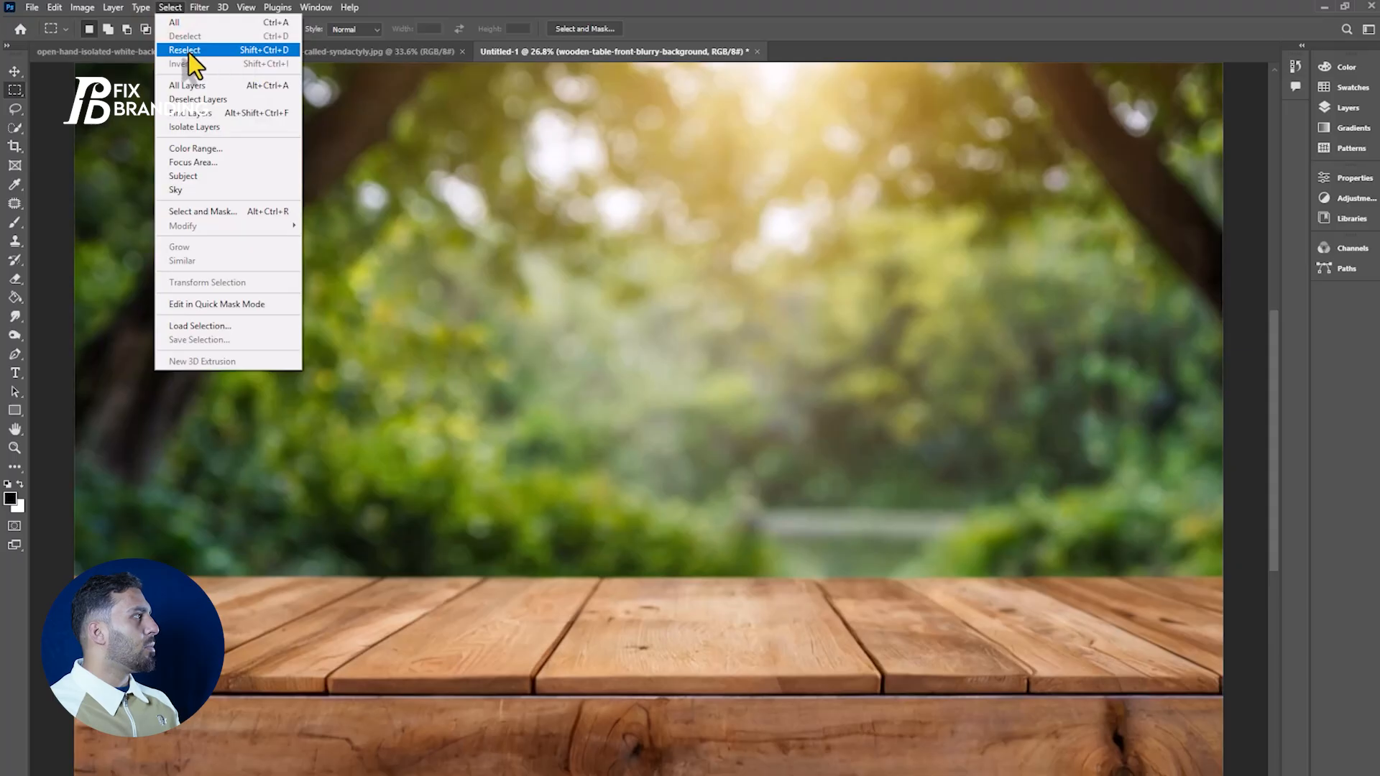
left_click(184, 50)
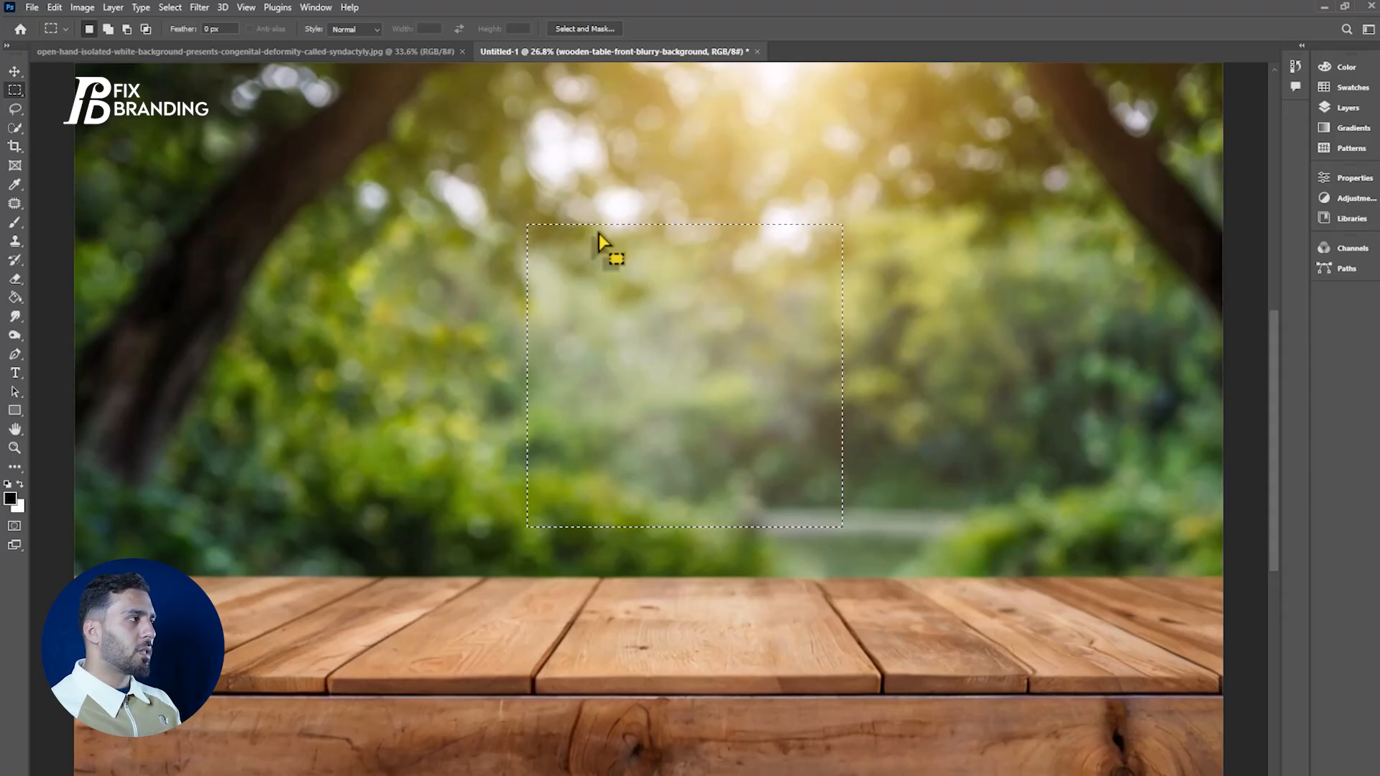
key("ctrl+d")
Return to the Rectangular Marquee tool by way of the Move tool and choose the Normal style for it
left_click(15, 70)
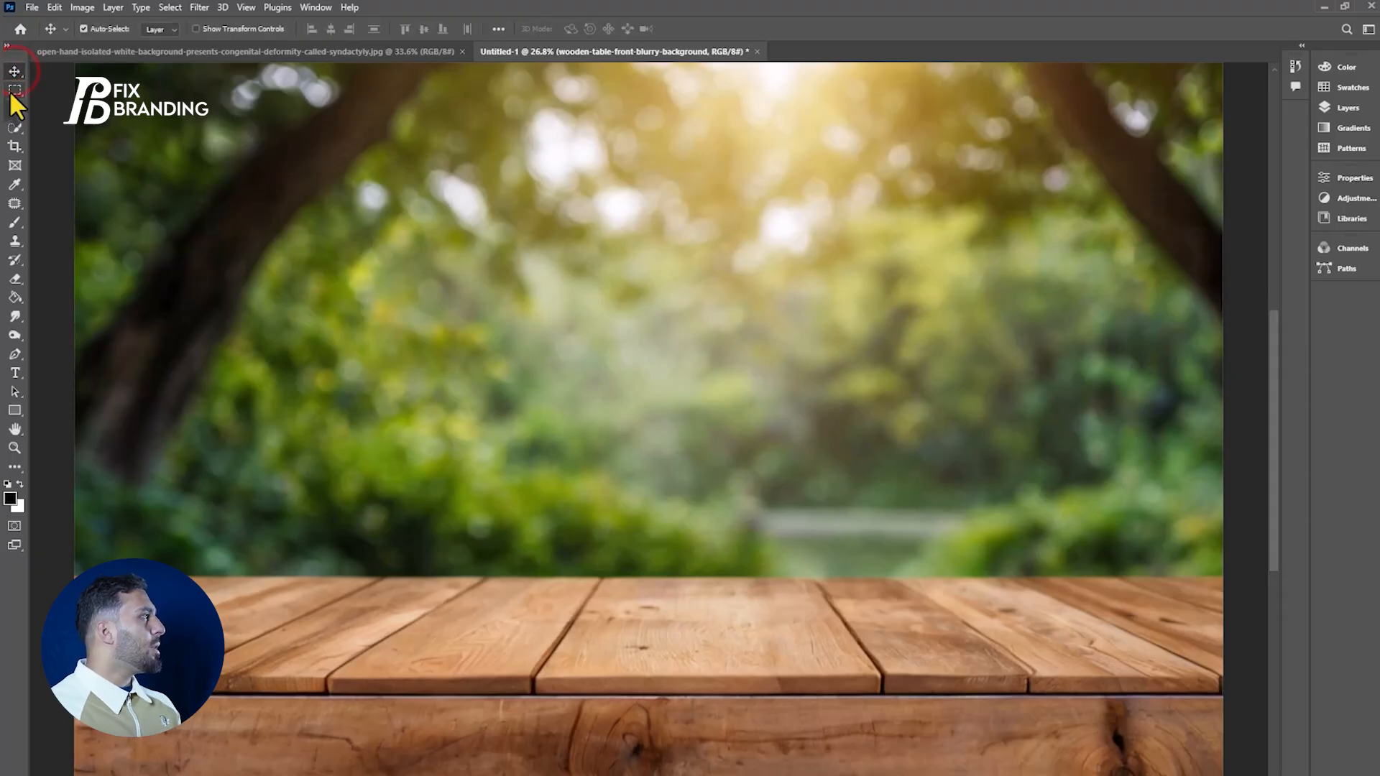
left_click(14, 90)
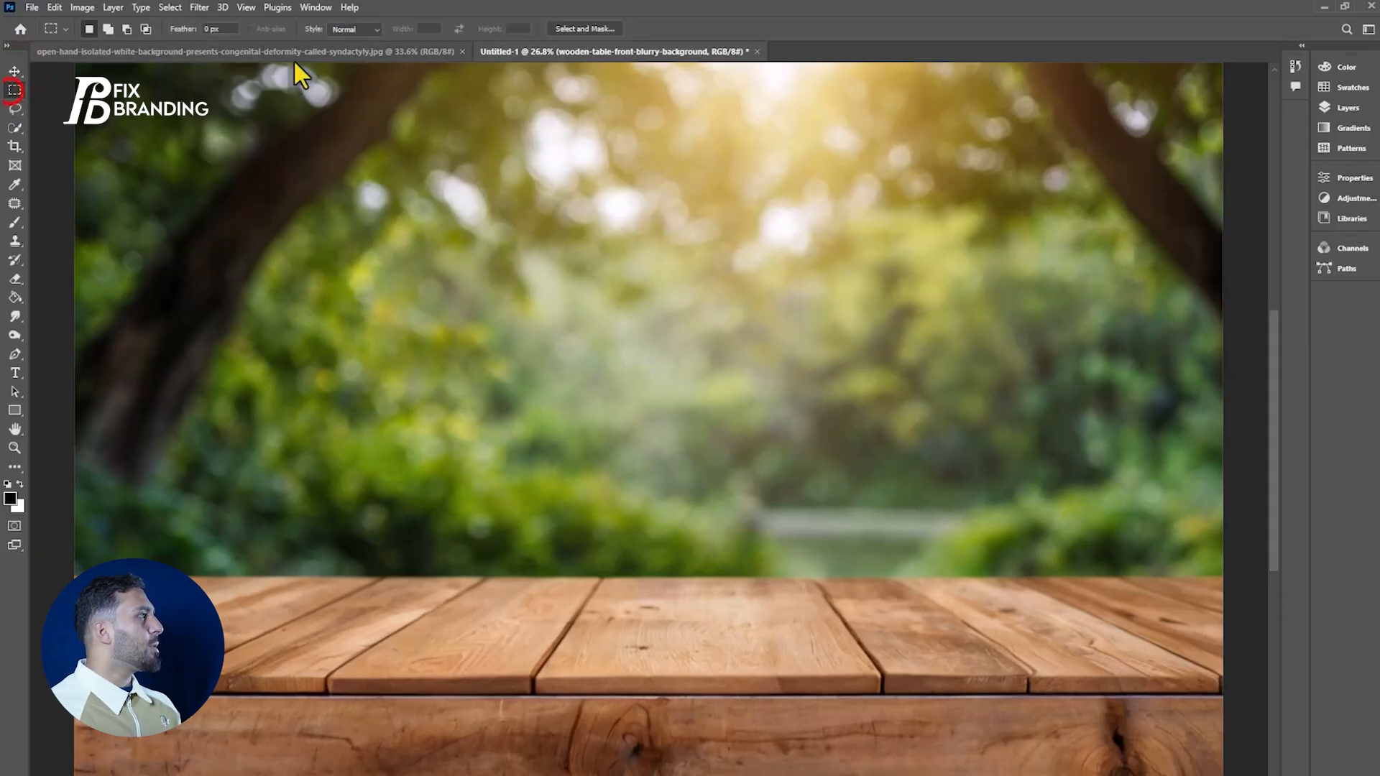
left_click(350, 29)
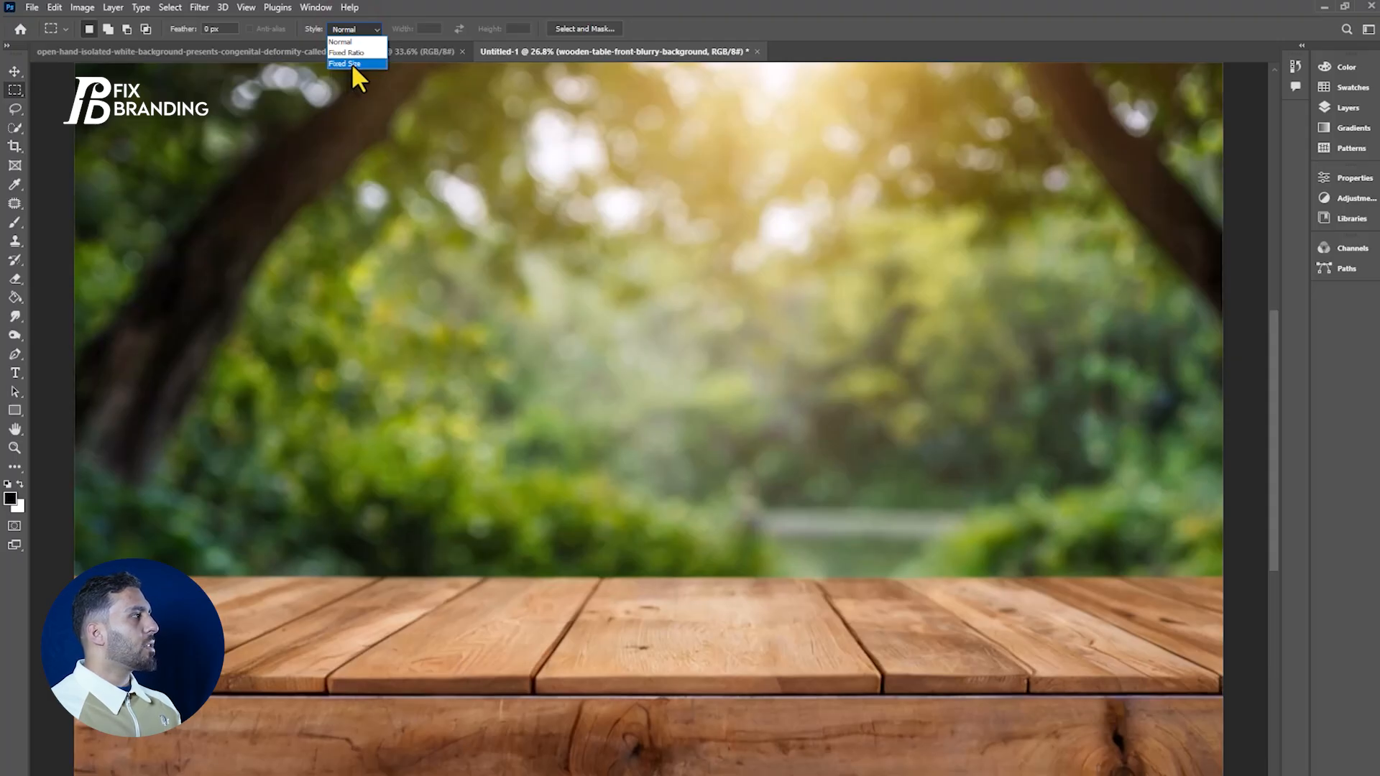
left_click(344, 42)
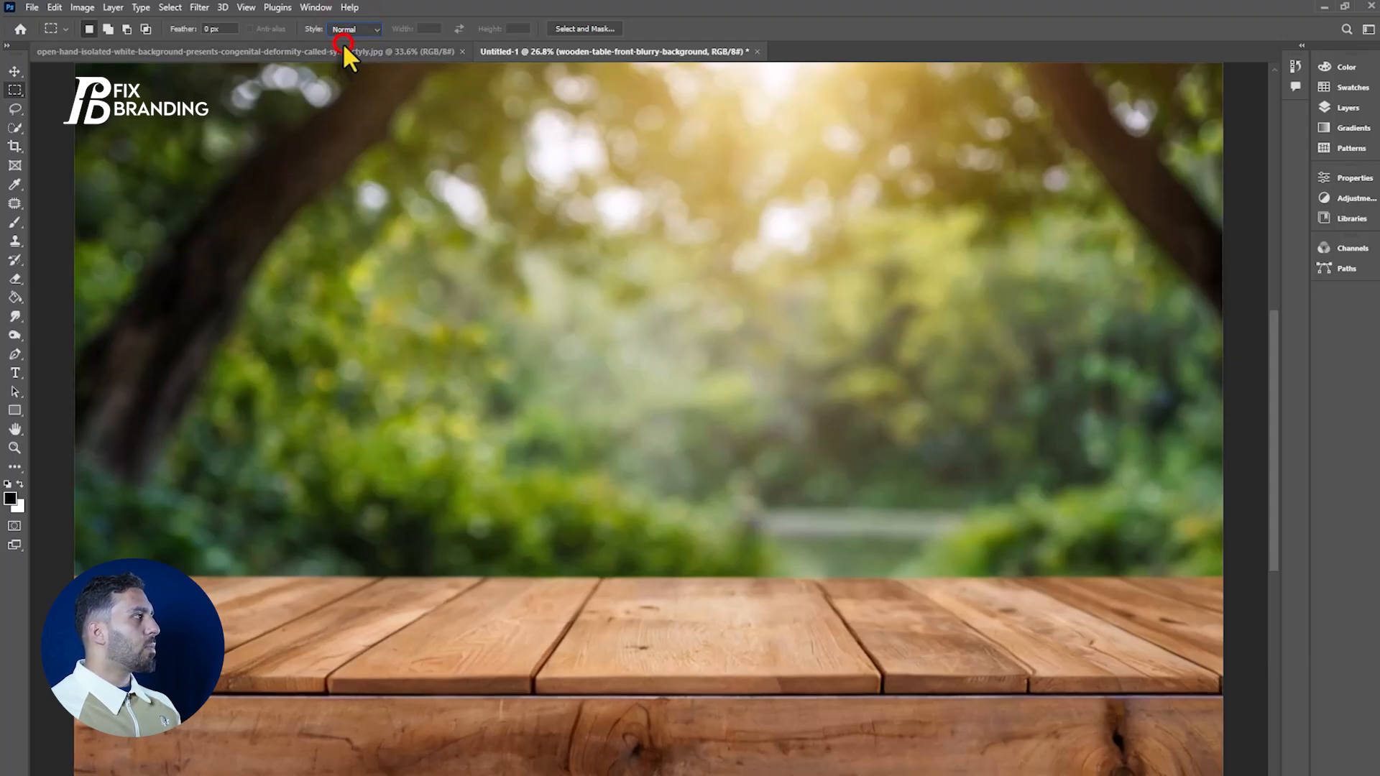
Select a wide freehand rectangle across the upper trees with the Normal style, and deselect it
left_click_drag(334, 150, 1019, 338)
key("ctrl+d")
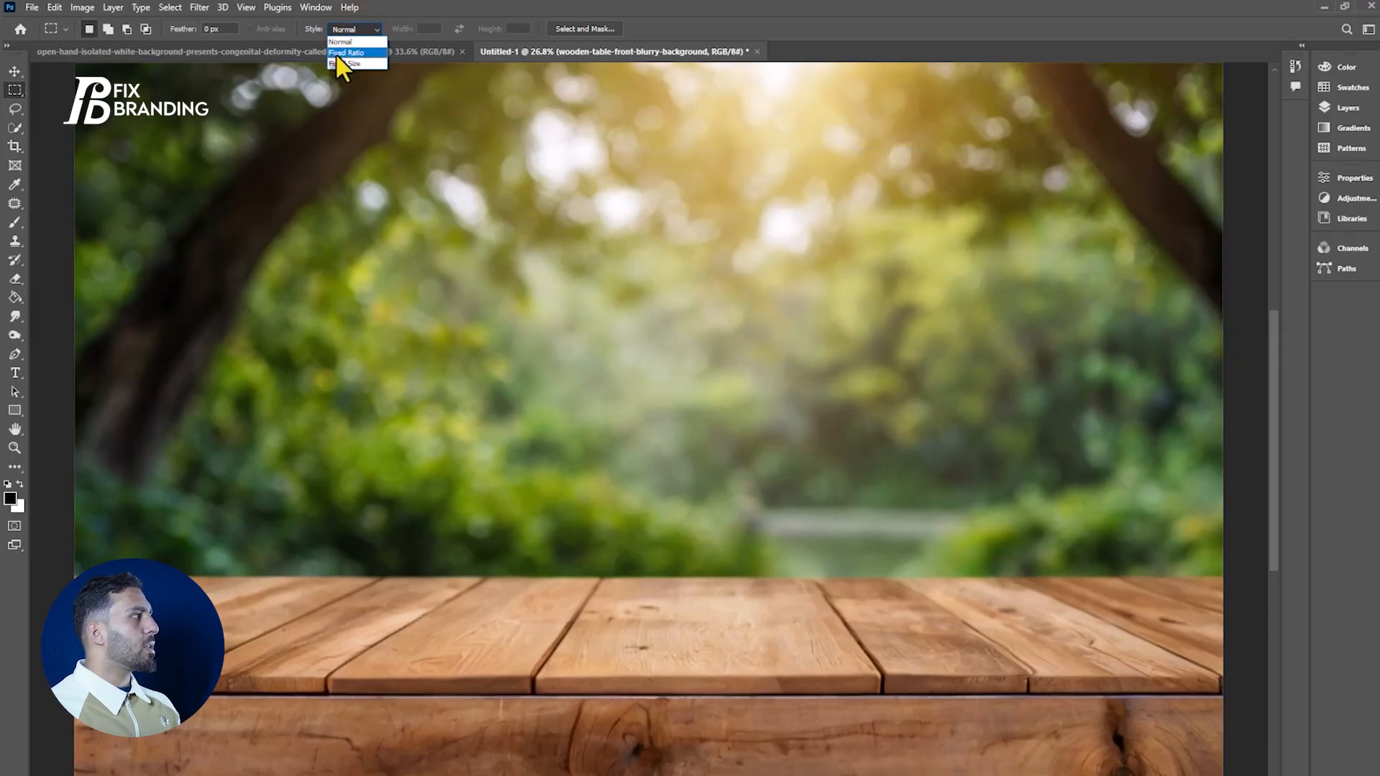
Switch the marquee style to Fixed Ratio with width 100 and height 500, and select a tall narrow strip beside the left tree trunk
left_click(346, 53)
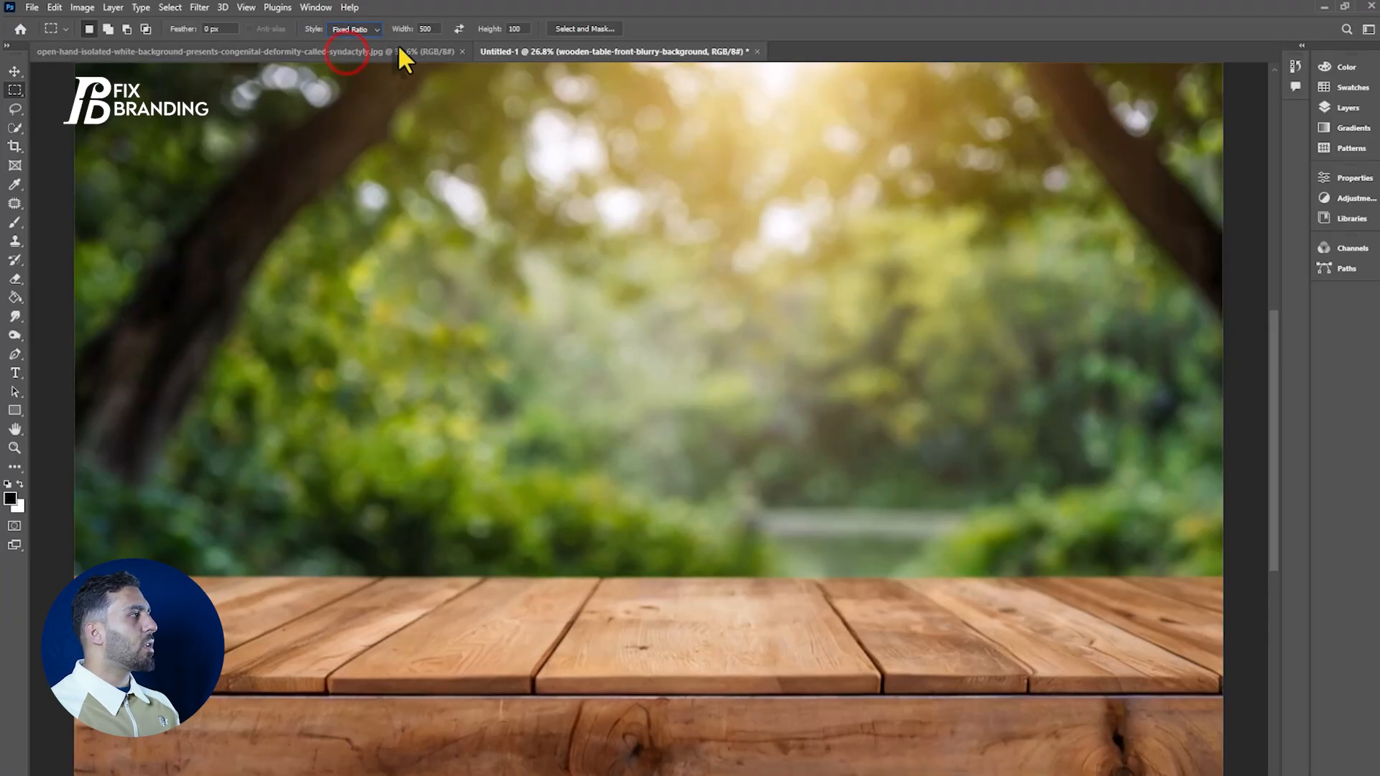
left_click(431, 29)
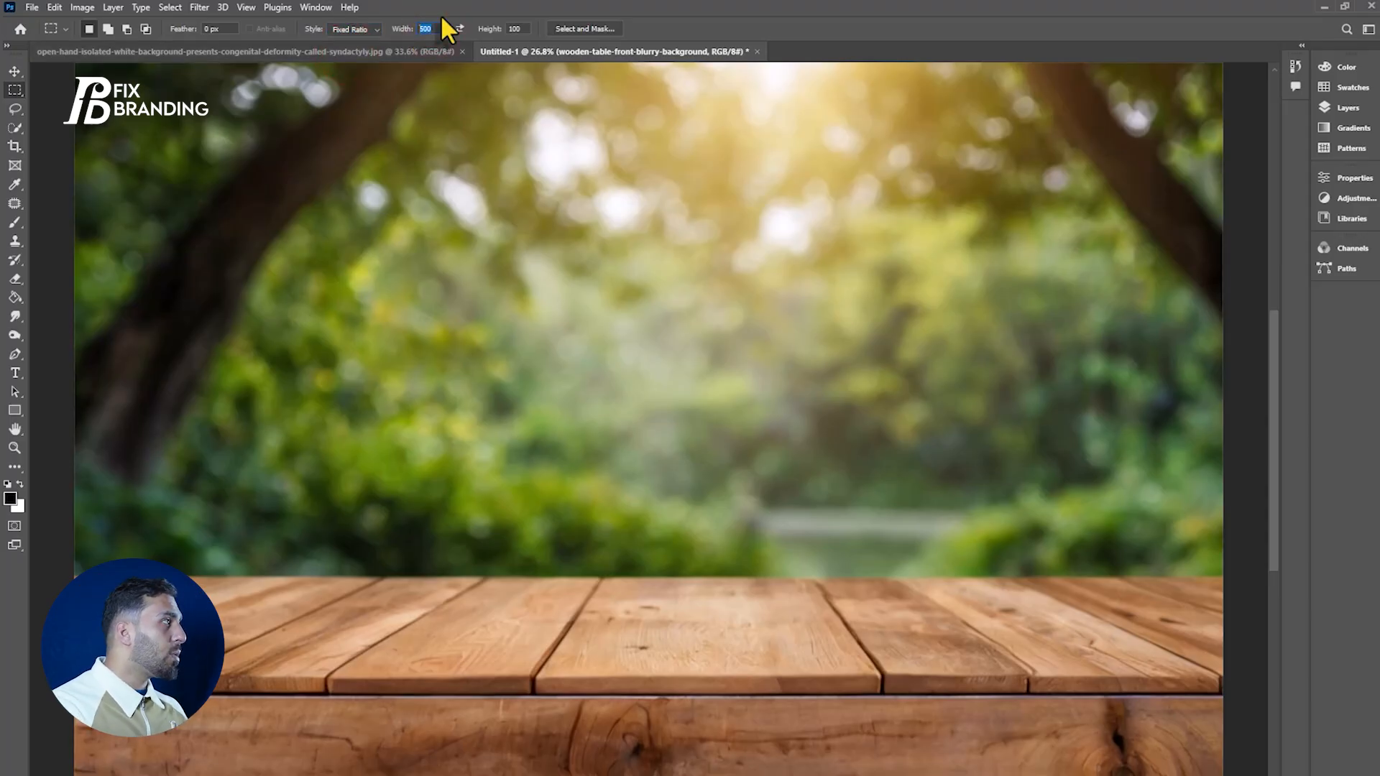
type("100")
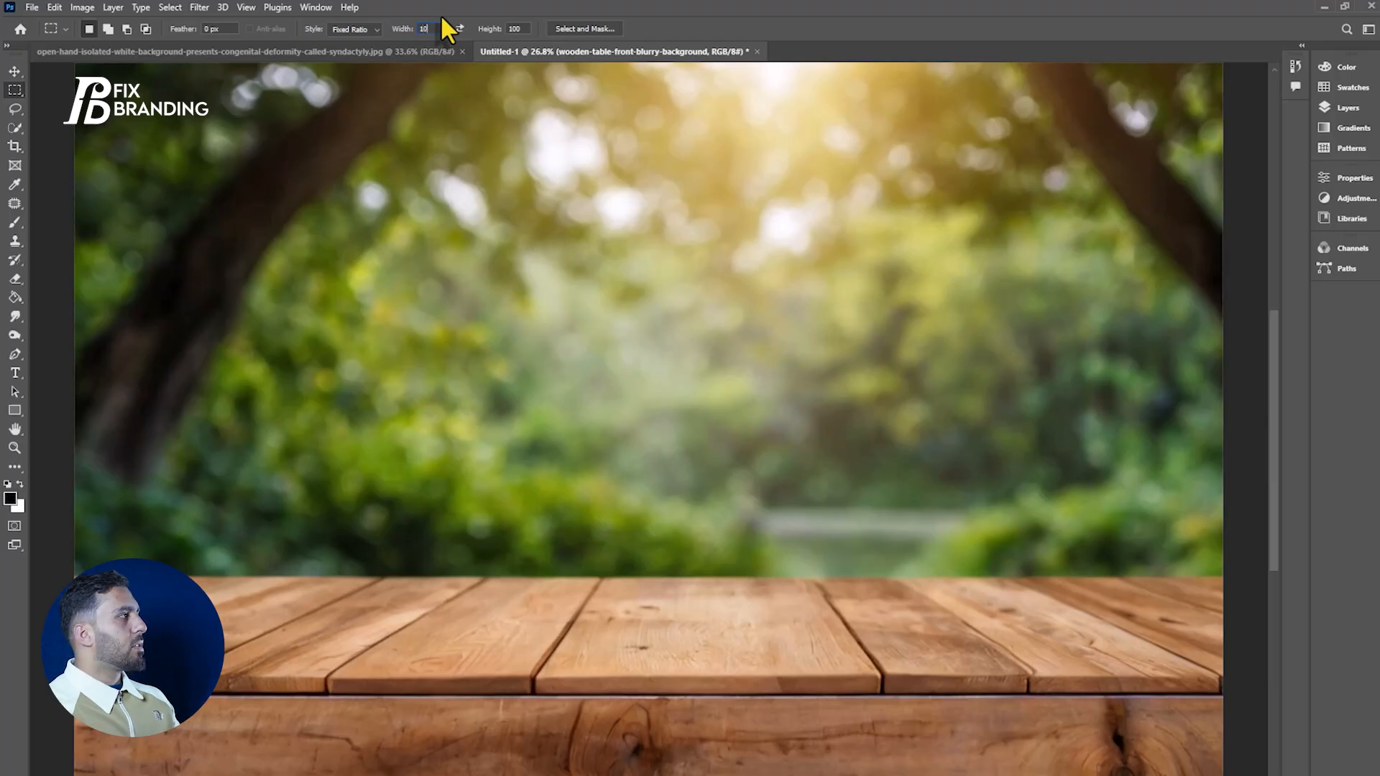
left_click(513, 27)
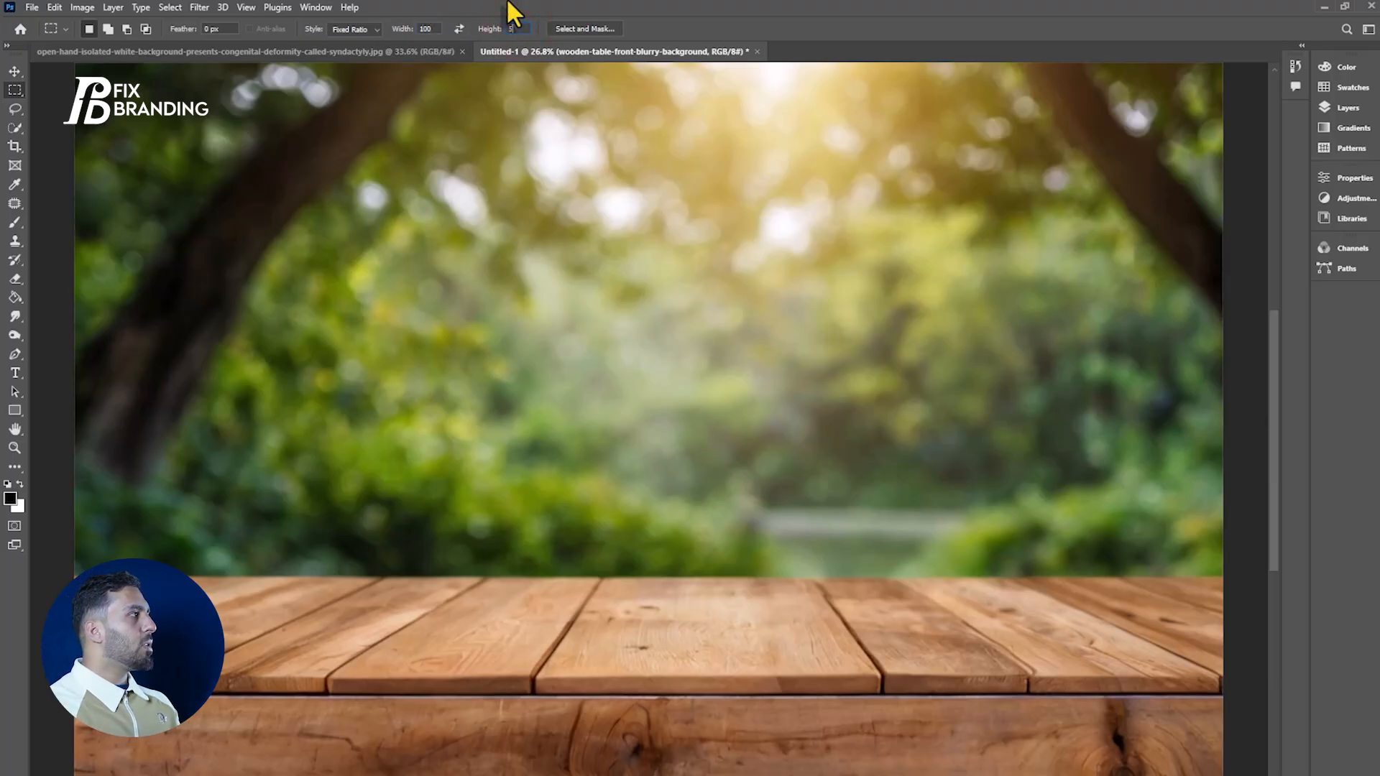
left_click(700, 16)
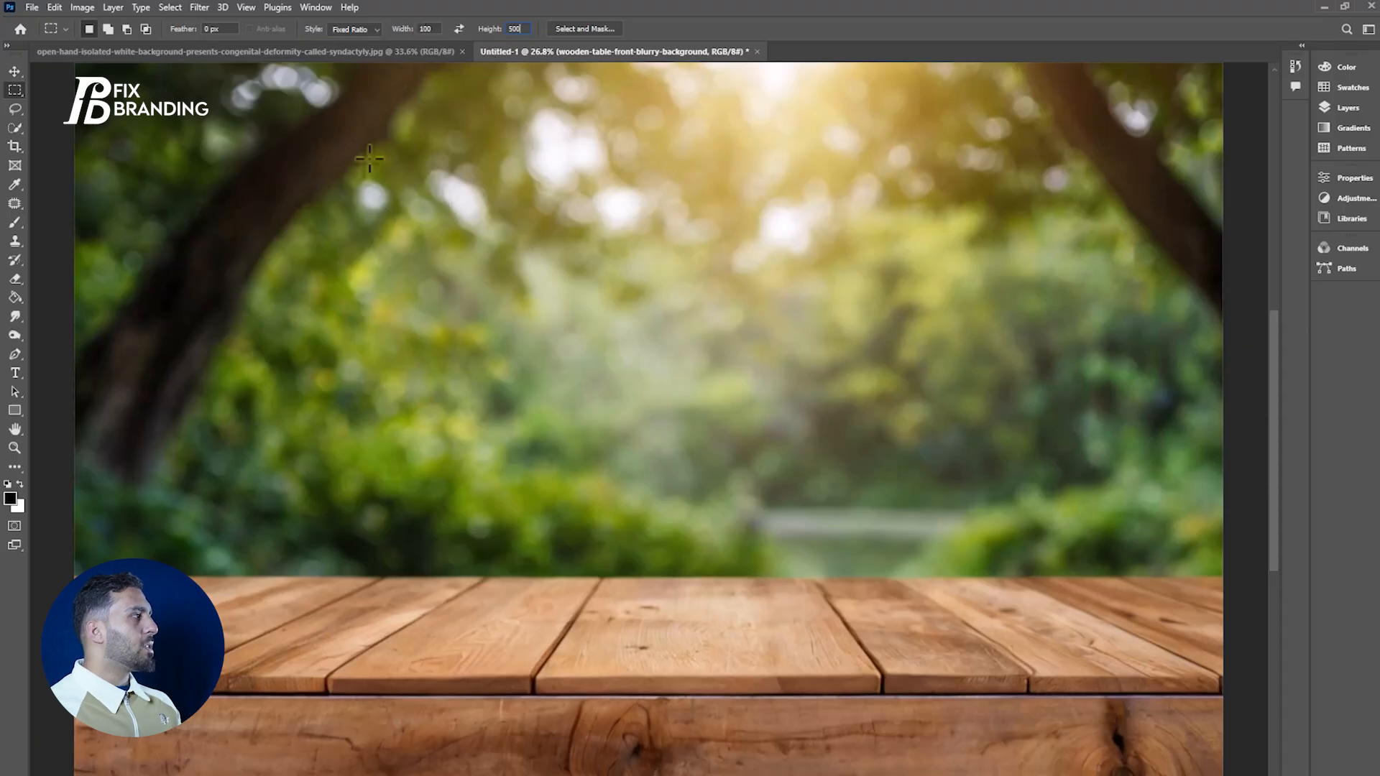
left_click_drag(361, 124, 447, 551)
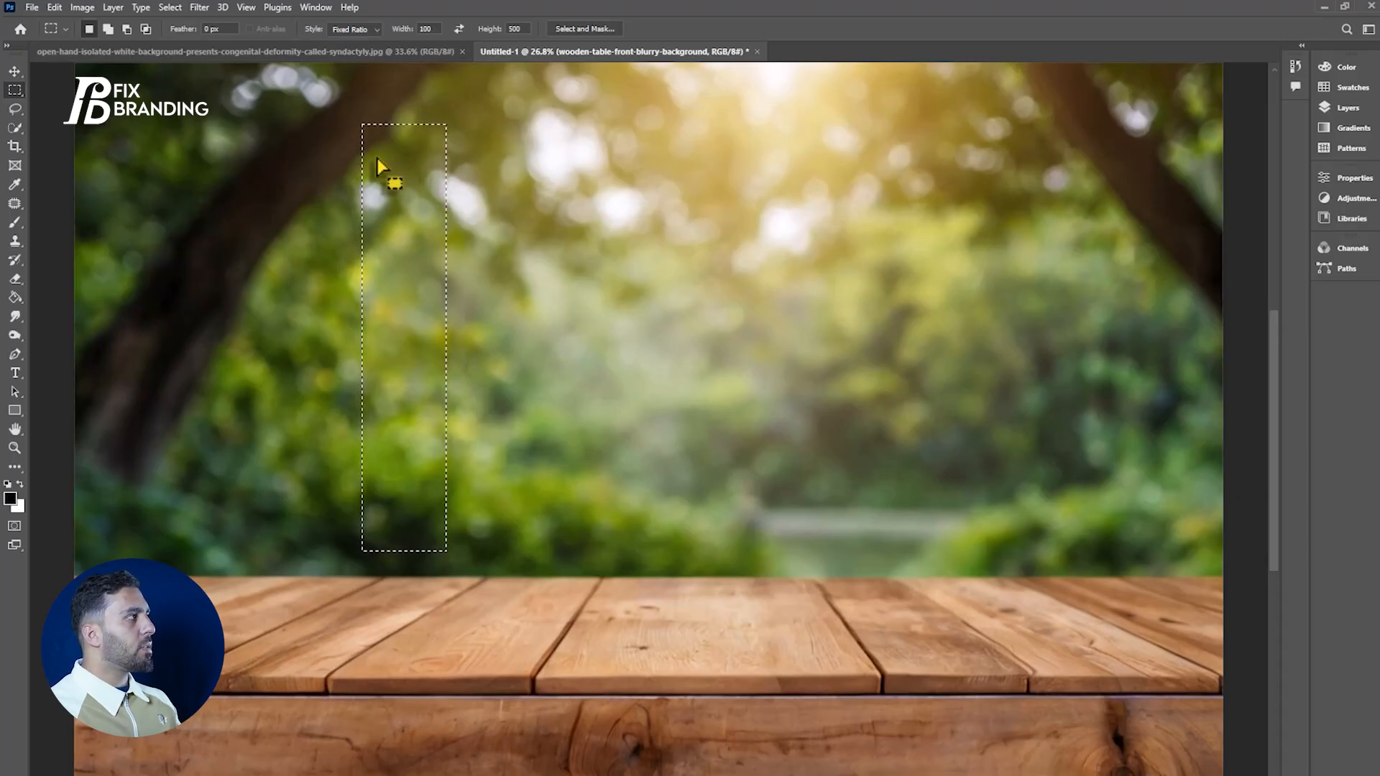
Swap the ratio to width 500 and height 100, select a wide strip across the trees, and deselect it
left_click(459, 28)
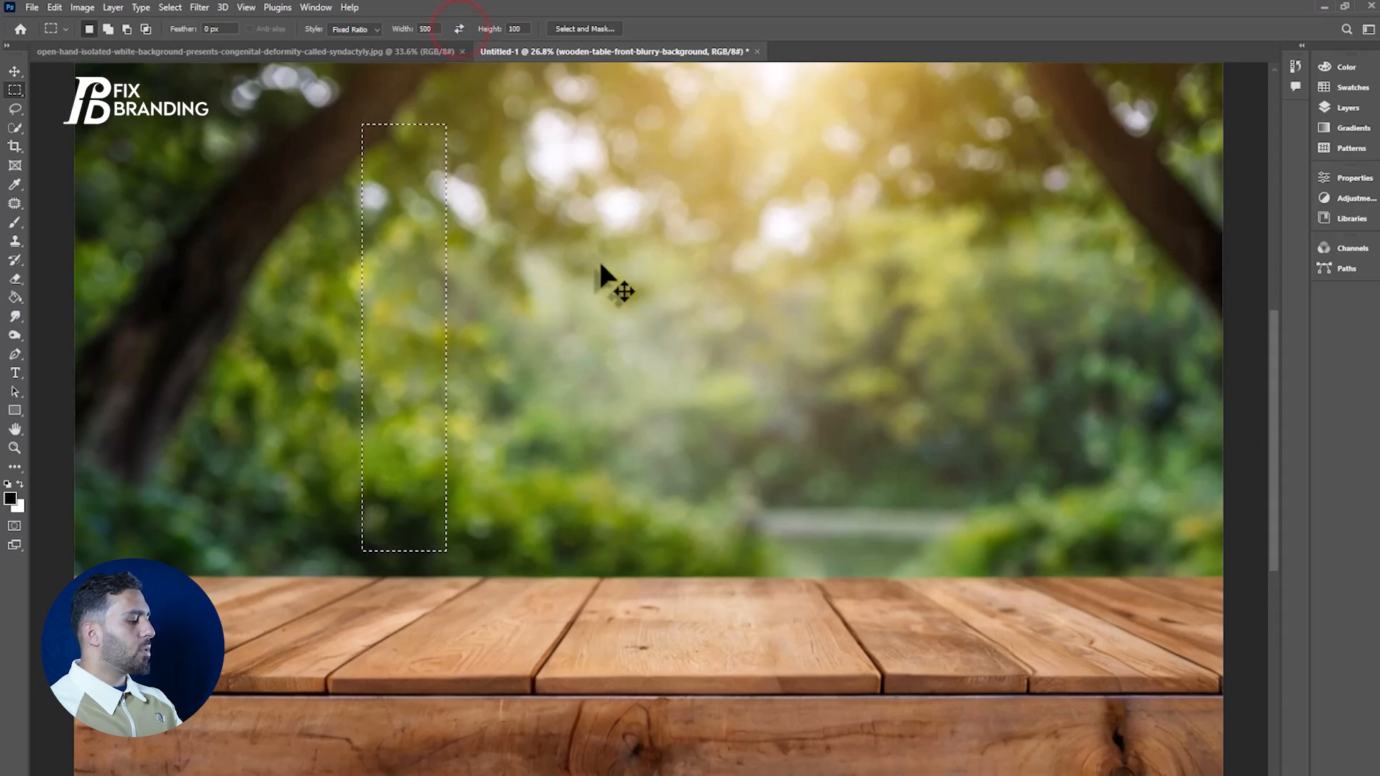
left_click_drag(341, 166, 1064, 442)
left_click(562, 273)
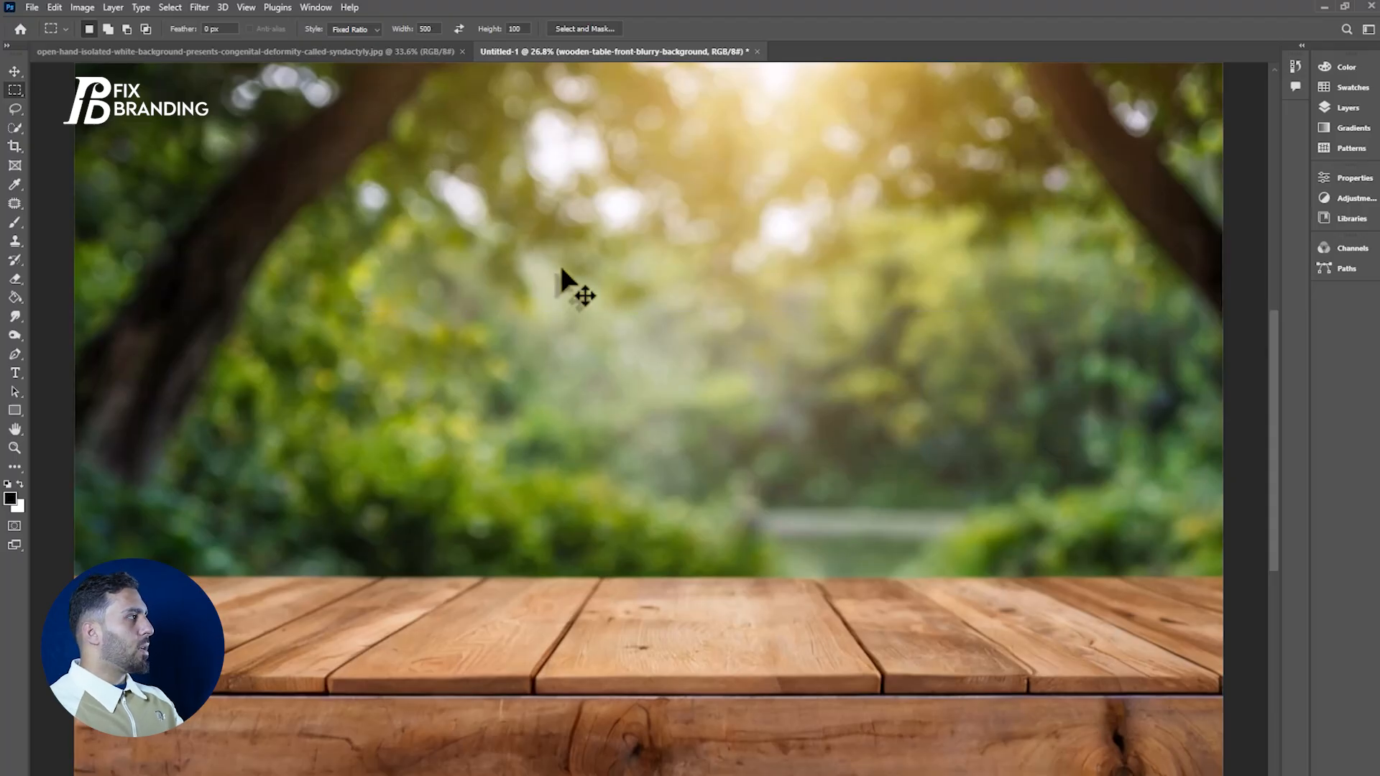
Switch the marquee style to Fixed Size with 800 px width and 800 px height, and place one square selection over the trees near the centre
left_click(365, 29)
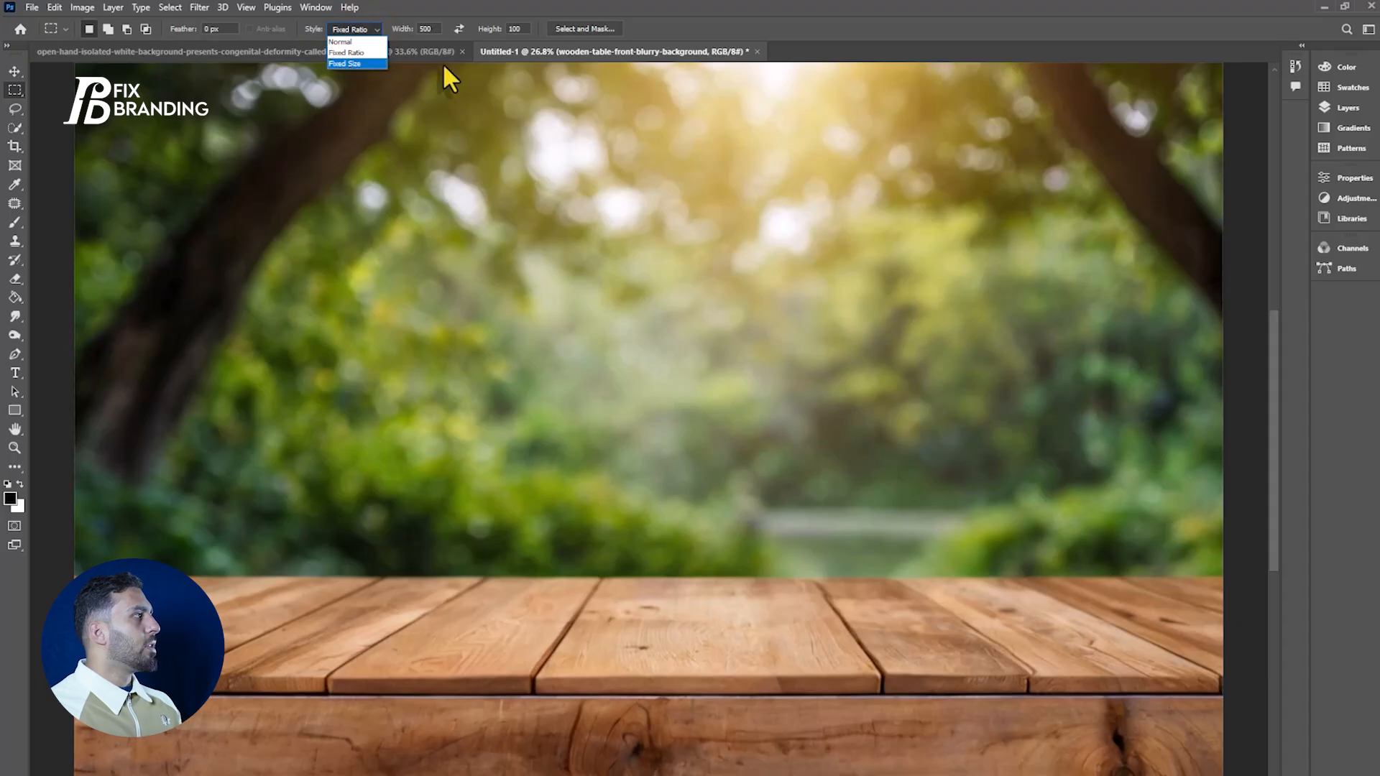
left_click(354, 63)
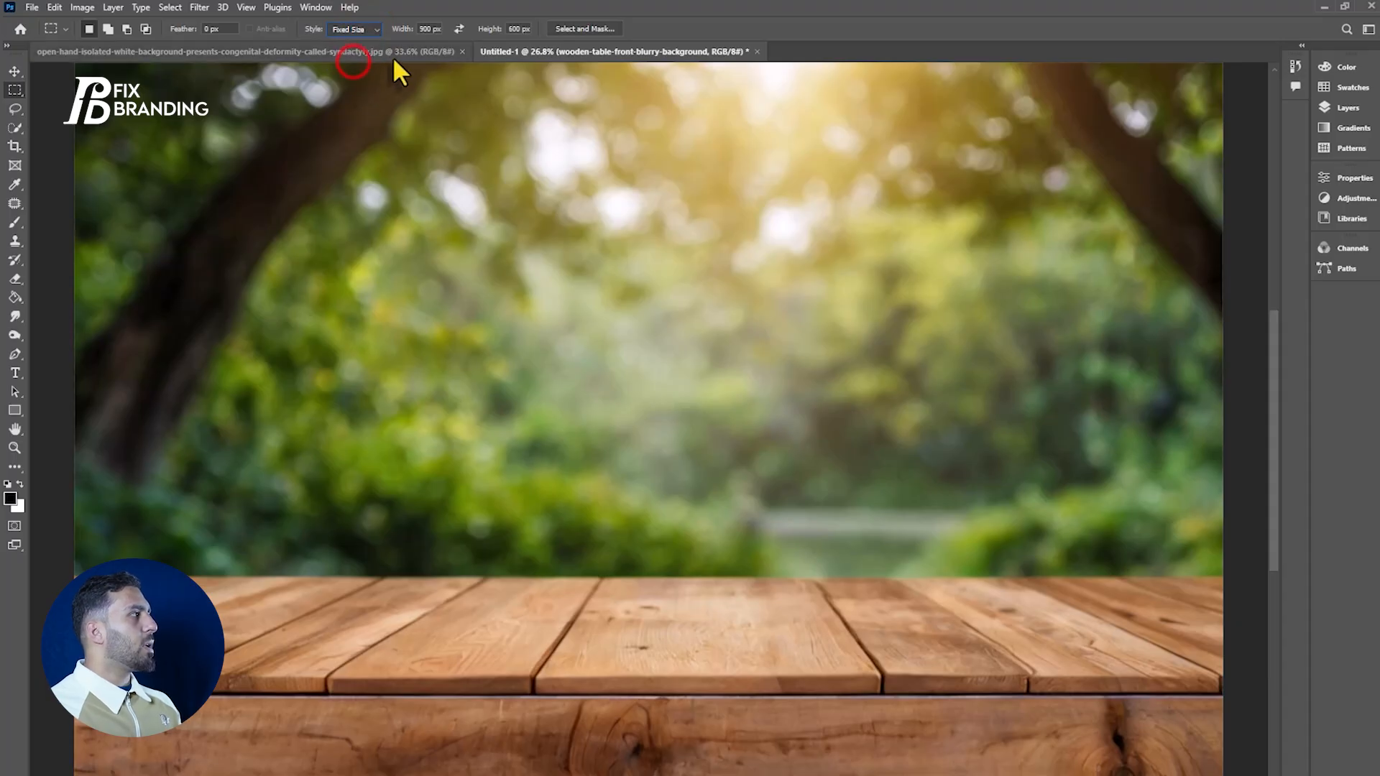
left_click(423, 29)
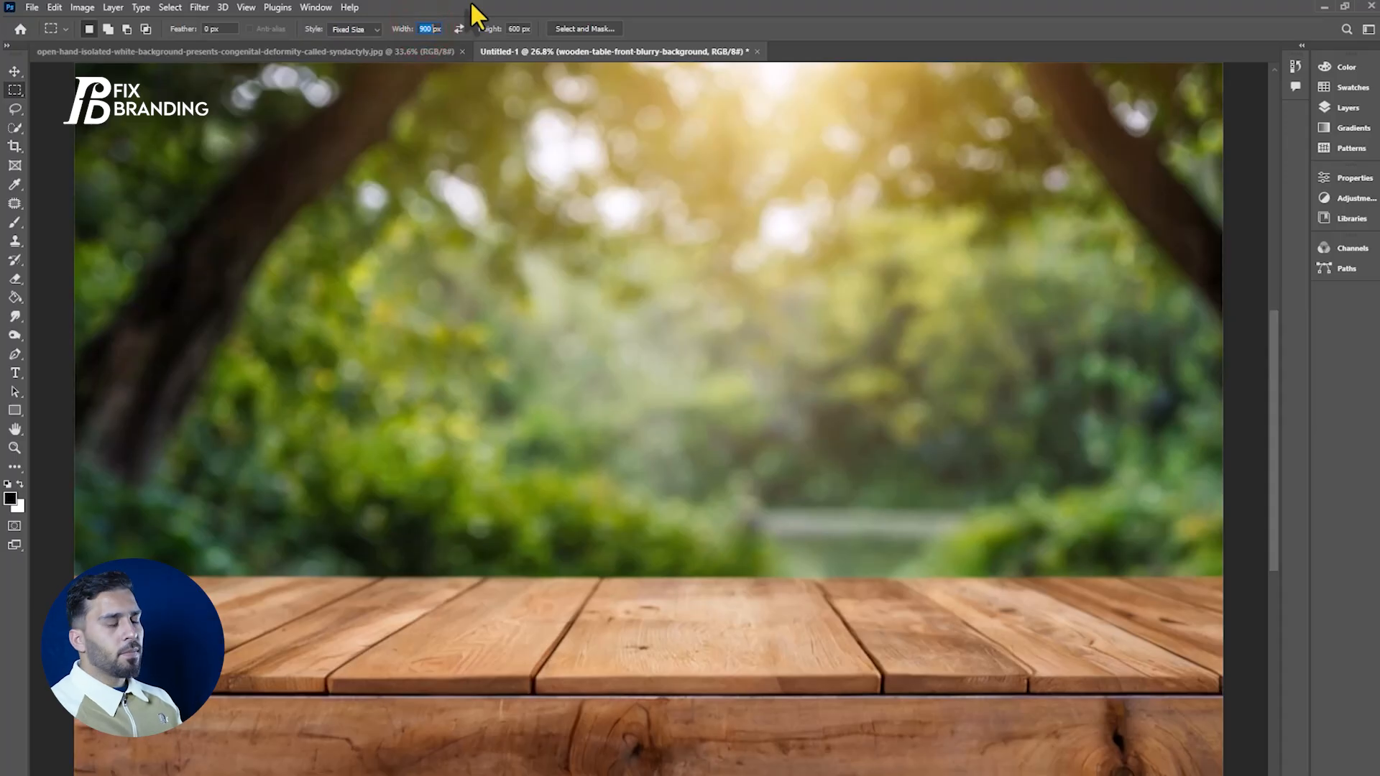
type("800px")
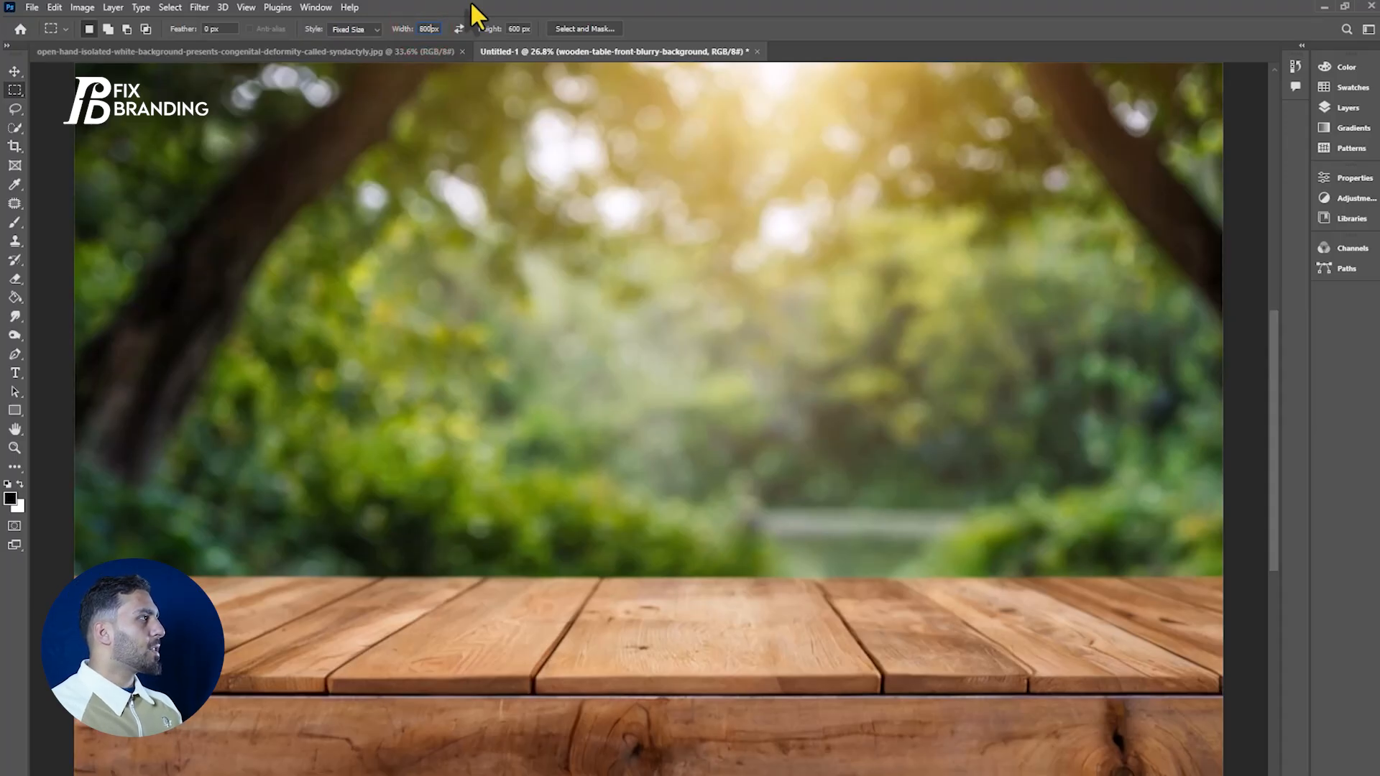
left_click(516, 28)
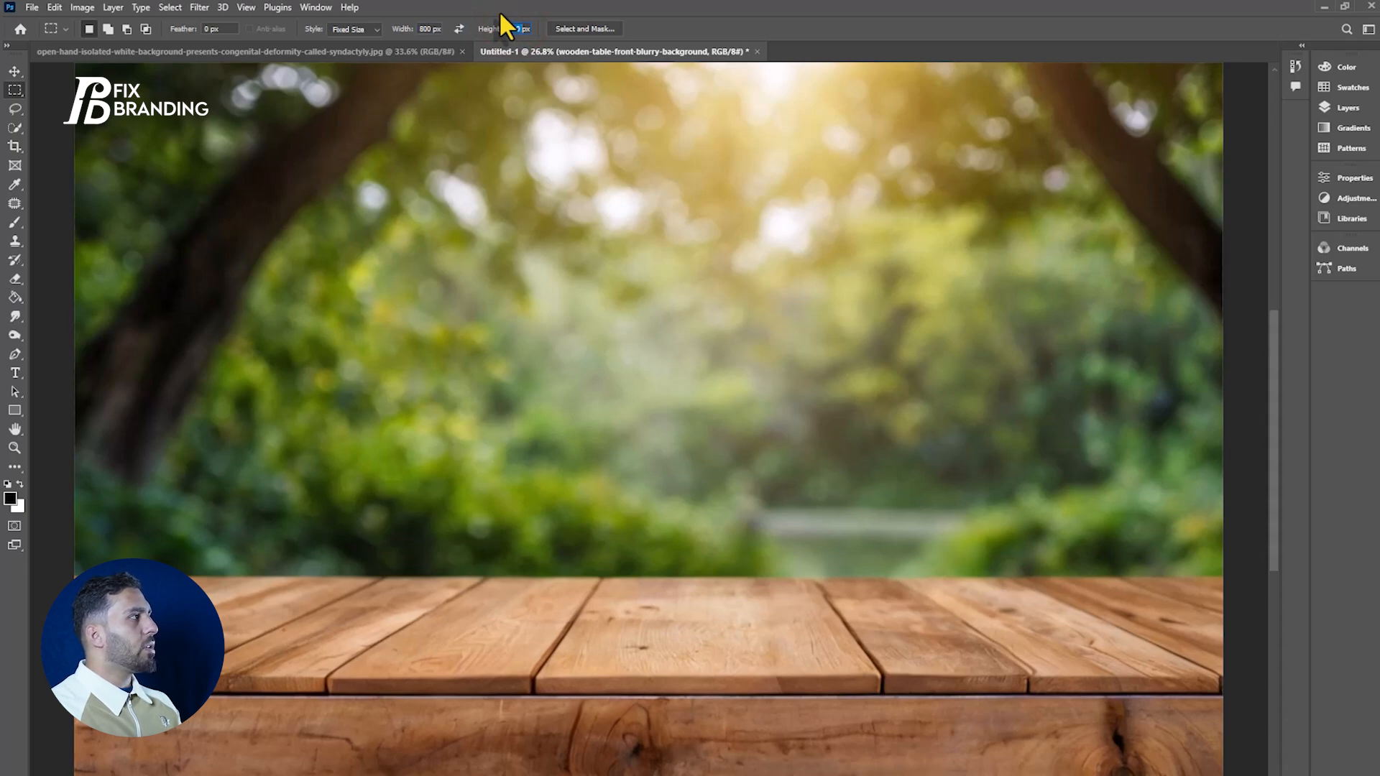
type("800px")
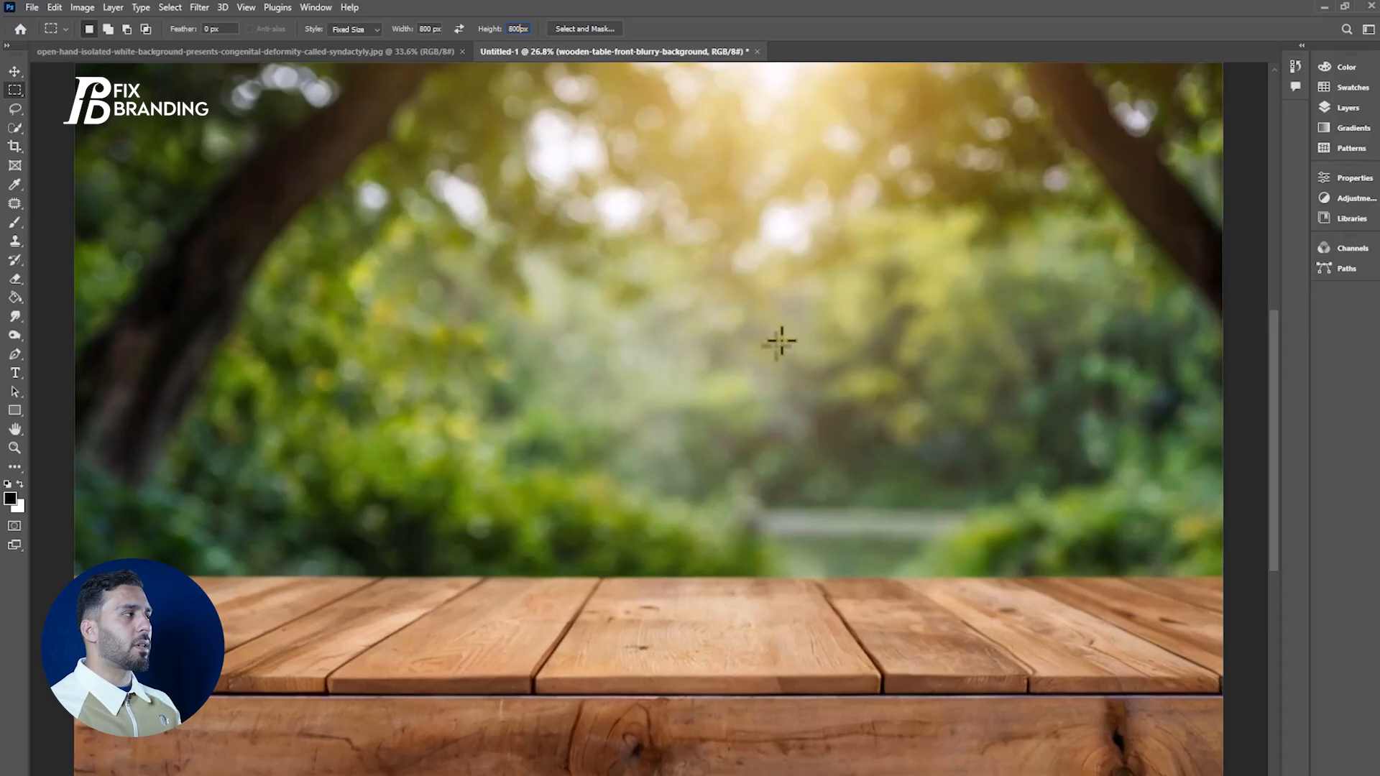
left_click(490, 315)
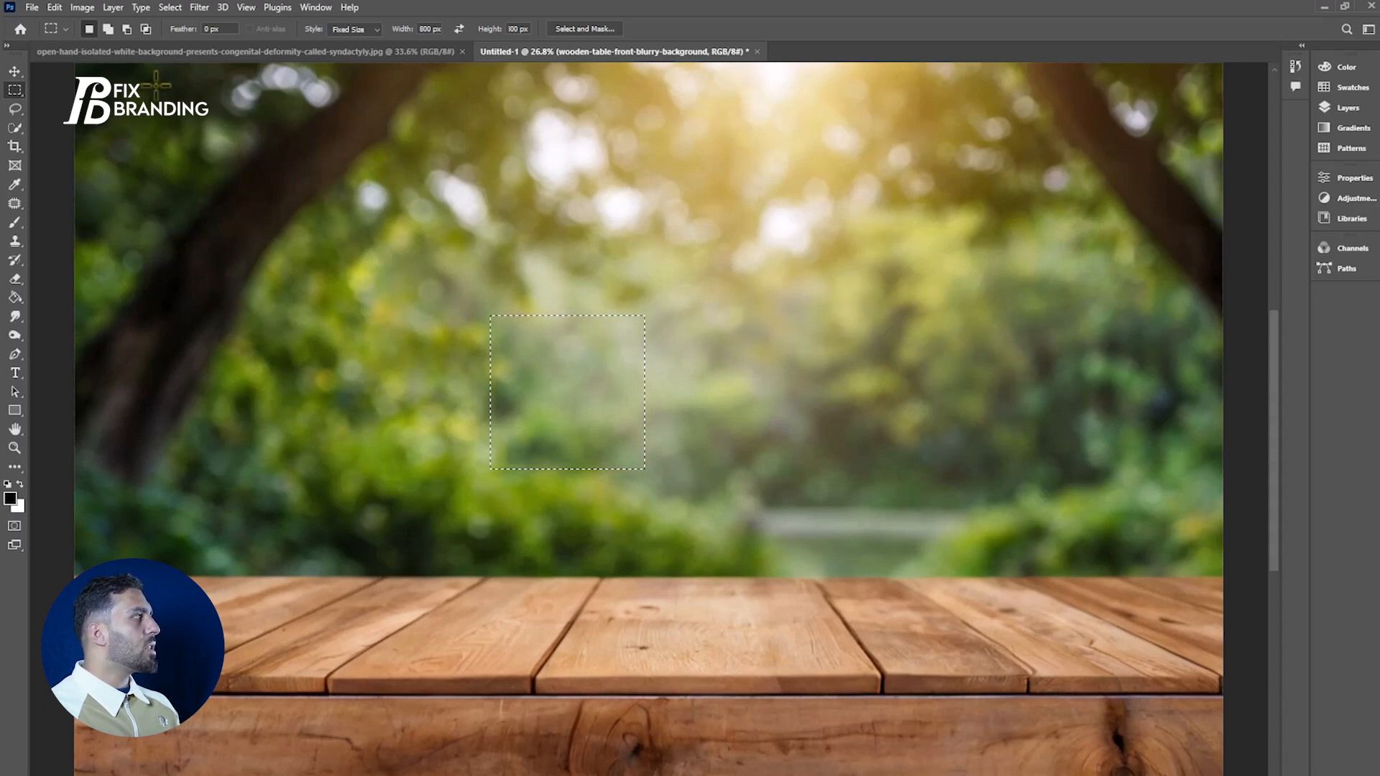
Add nine more 800 px square selections across the trees and table in Add to Selection mode, and deselect them all
left_click(107, 29)
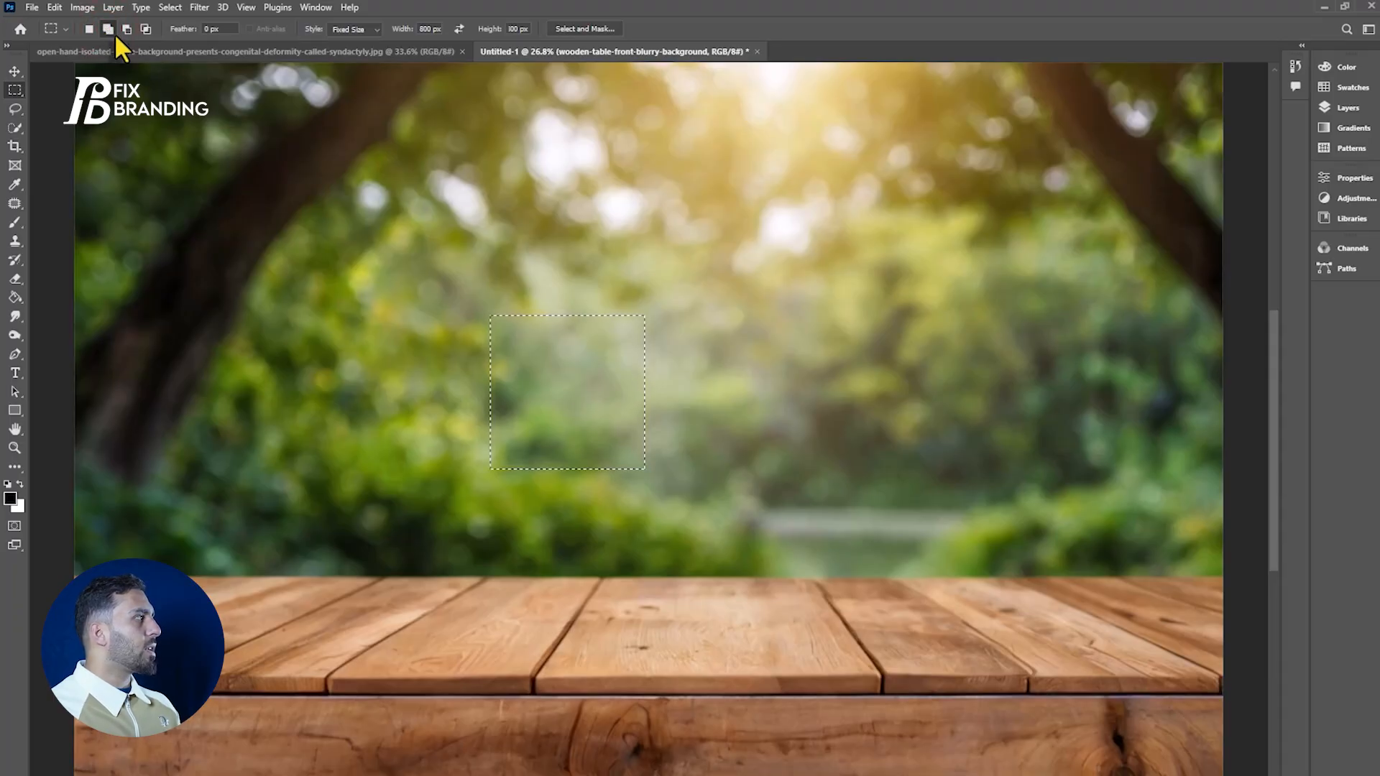
left_click(702, 309)
left_click(900, 309)
left_click(414, 138)
left_click(615, 143)
left_click(870, 141)
left_click(1115, 131)
left_click(140, 408)
left_click(330, 379)
left_click(588, 541)
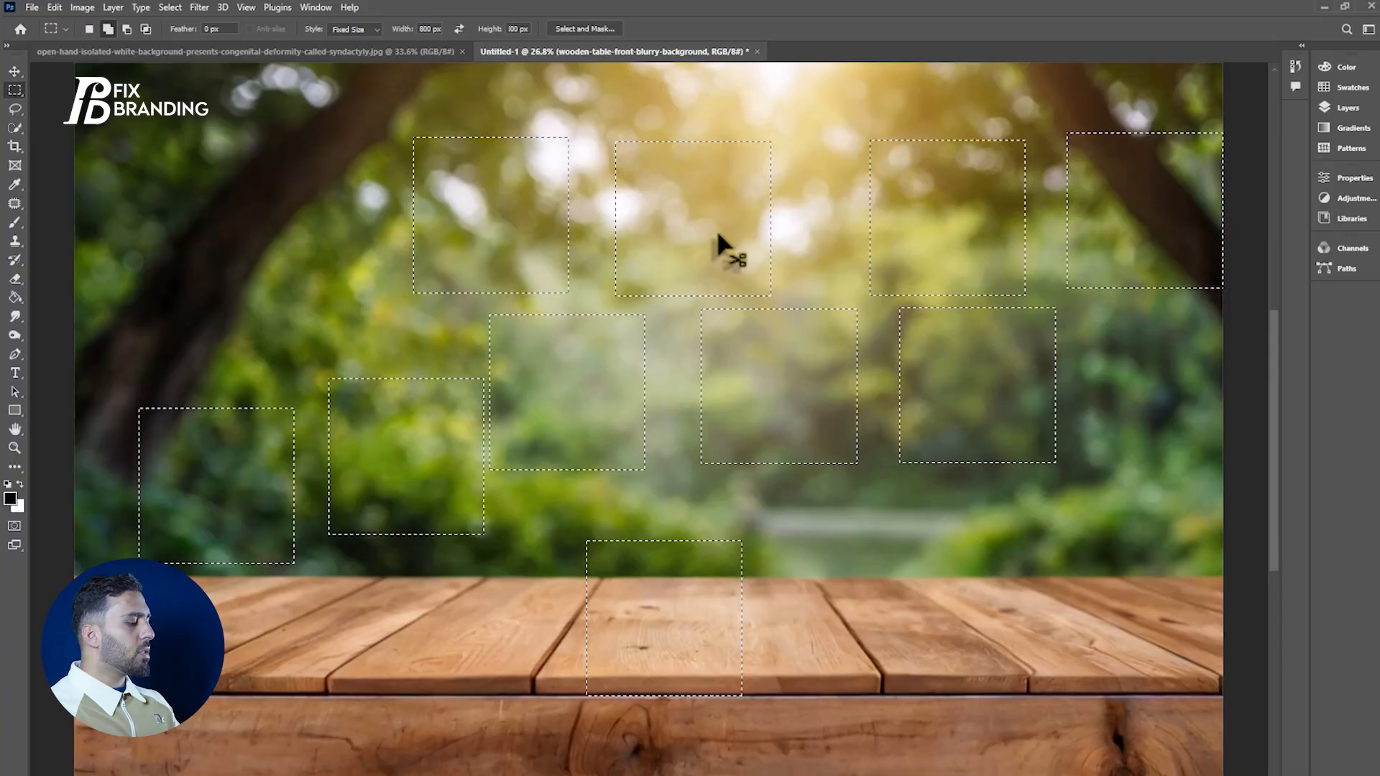
key("ctrl+d")
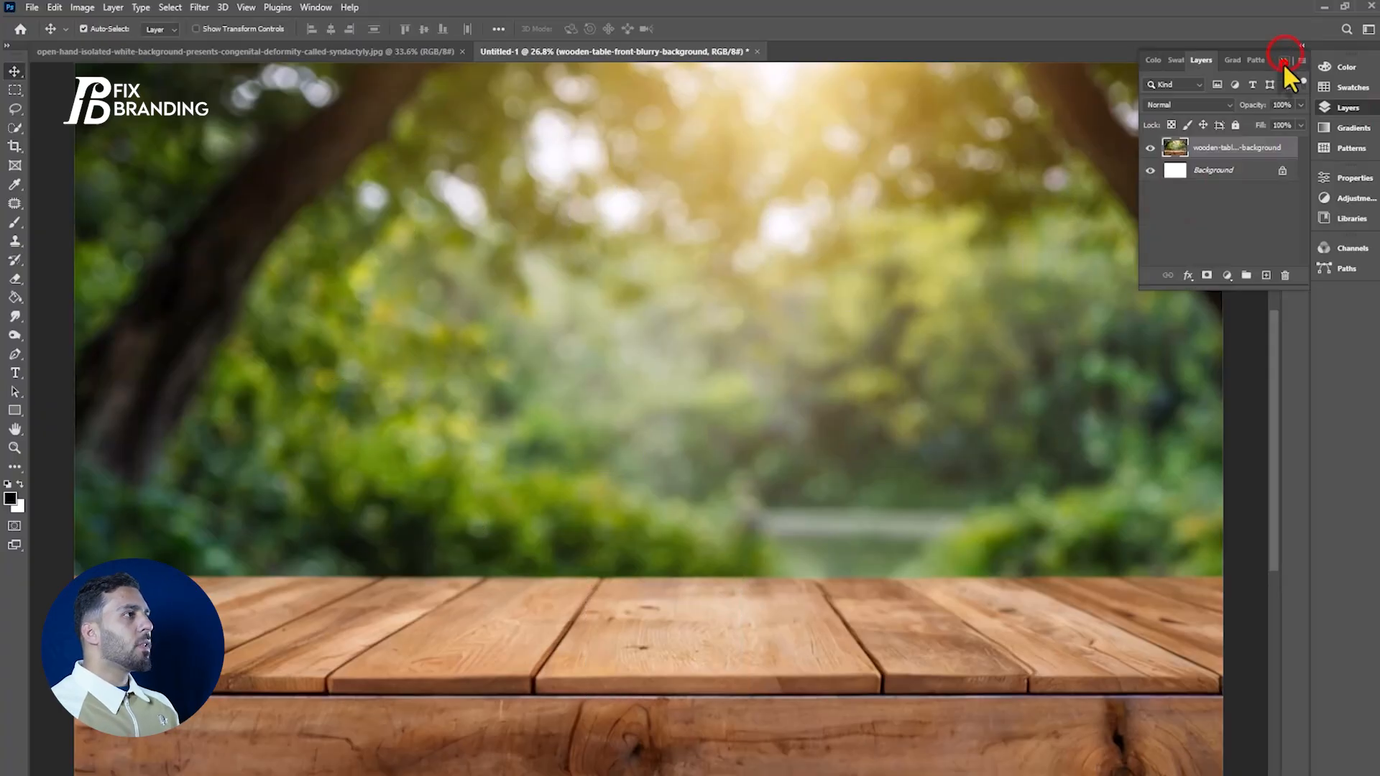
Collapse the layer list, place one fixed-size marquee selection over the left trees, and deselect it
left_click(1283, 63)
left_click(14, 89)
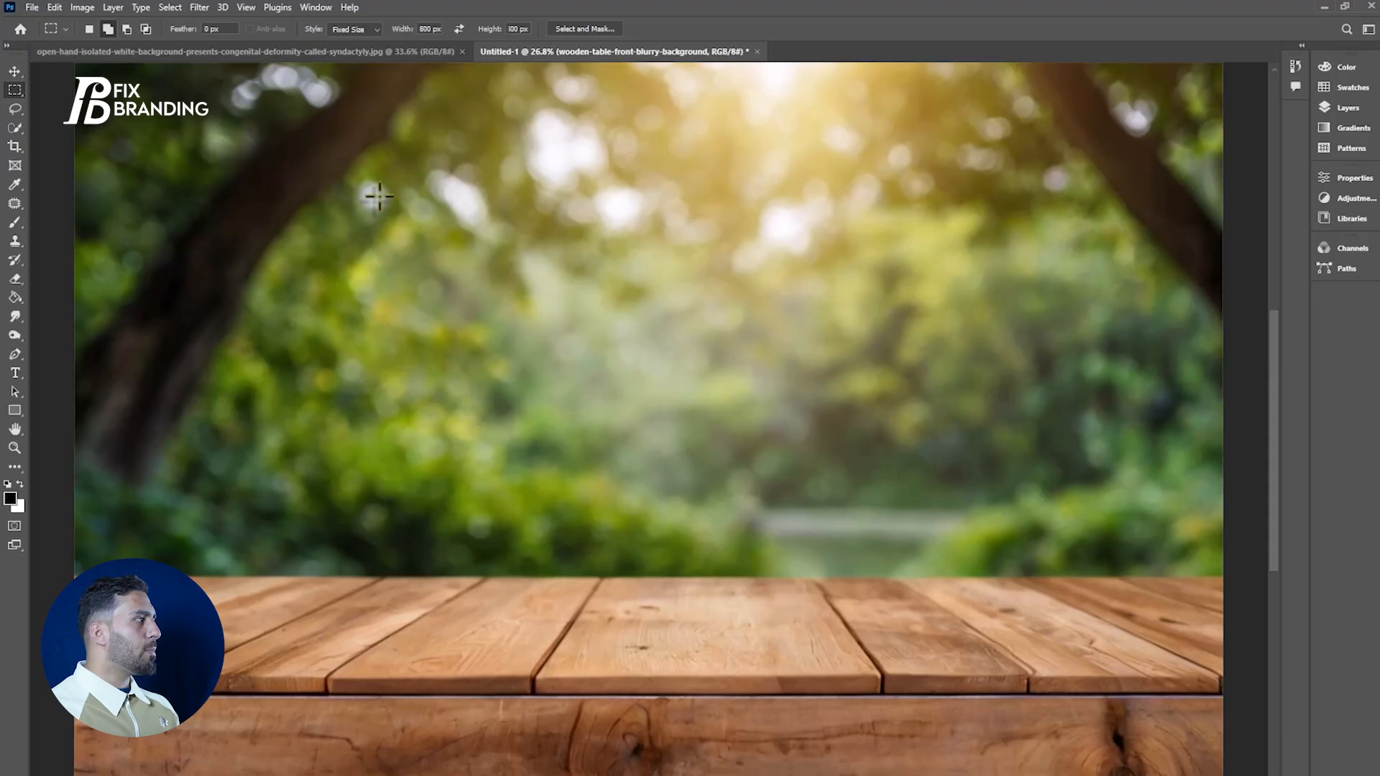
left_click_drag(383, 184, 512, 370)
key("ctrl+d")
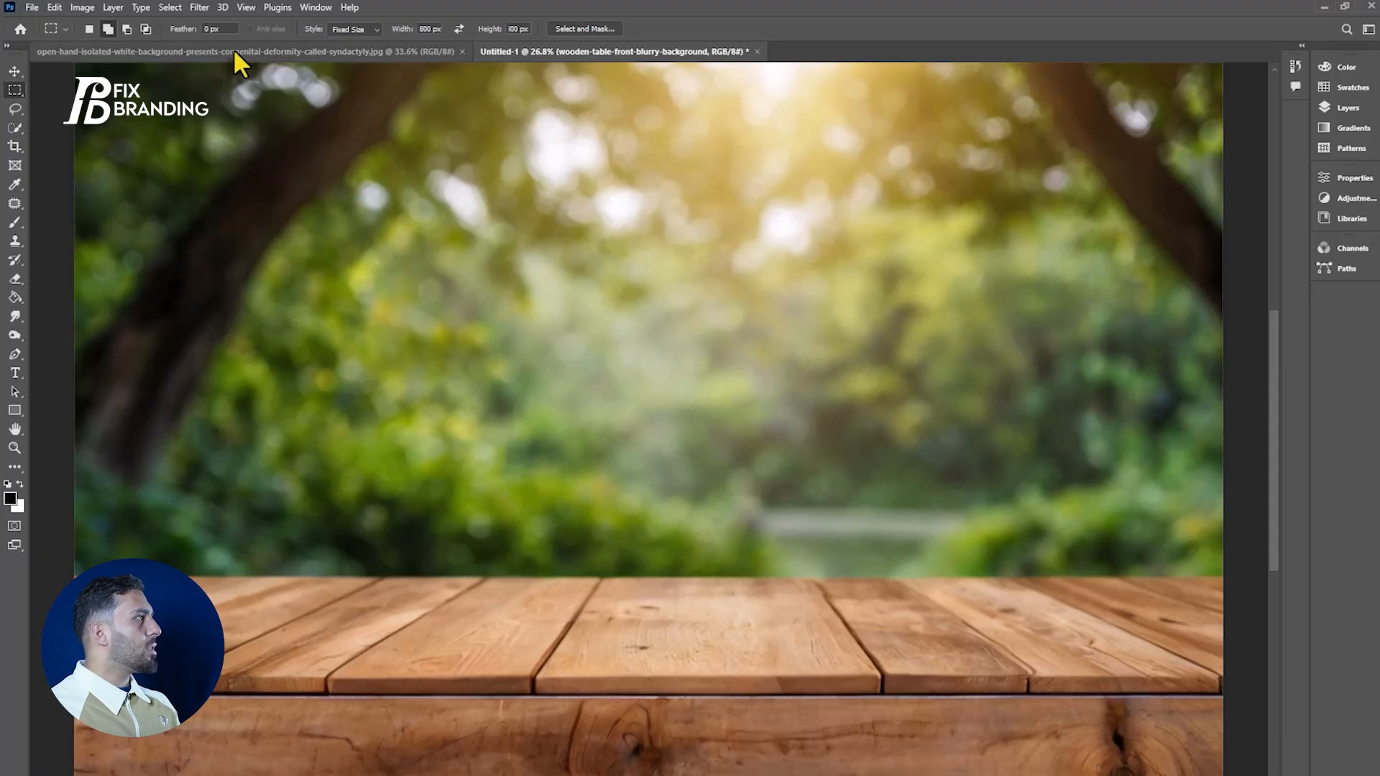
Set the marquee style back to Normal and, with a feather of 0 px, select a tall rectangle from the left trees down to the table
left_click(9, 95)
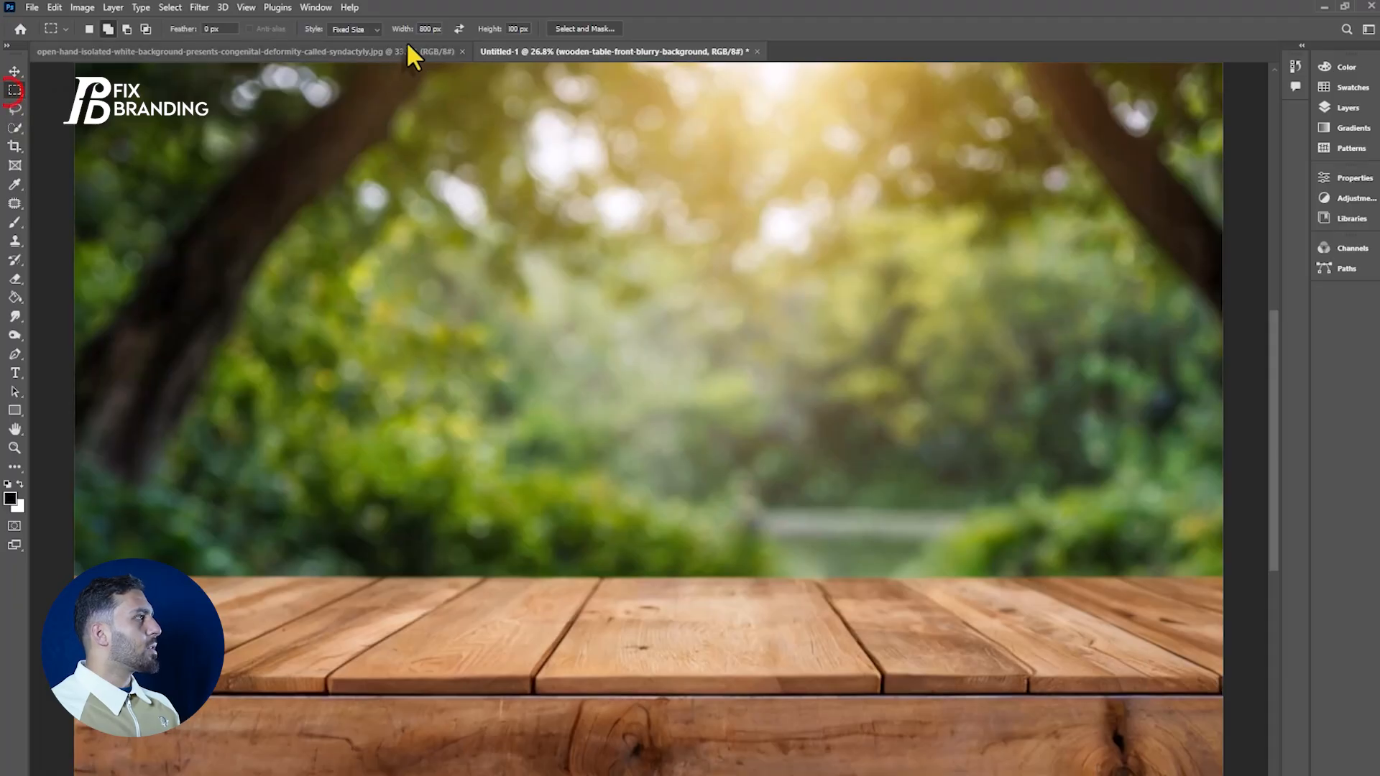
left_click(349, 44)
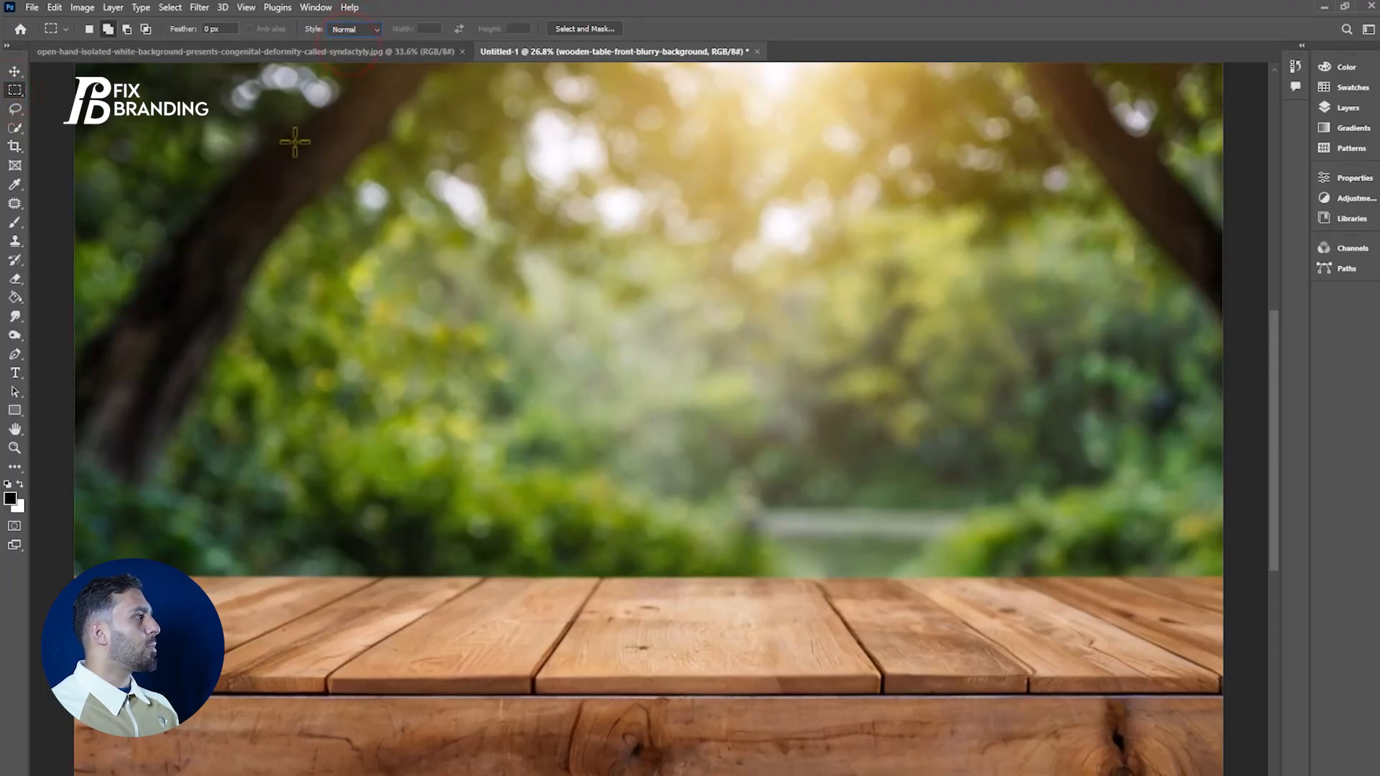
left_click(213, 29)
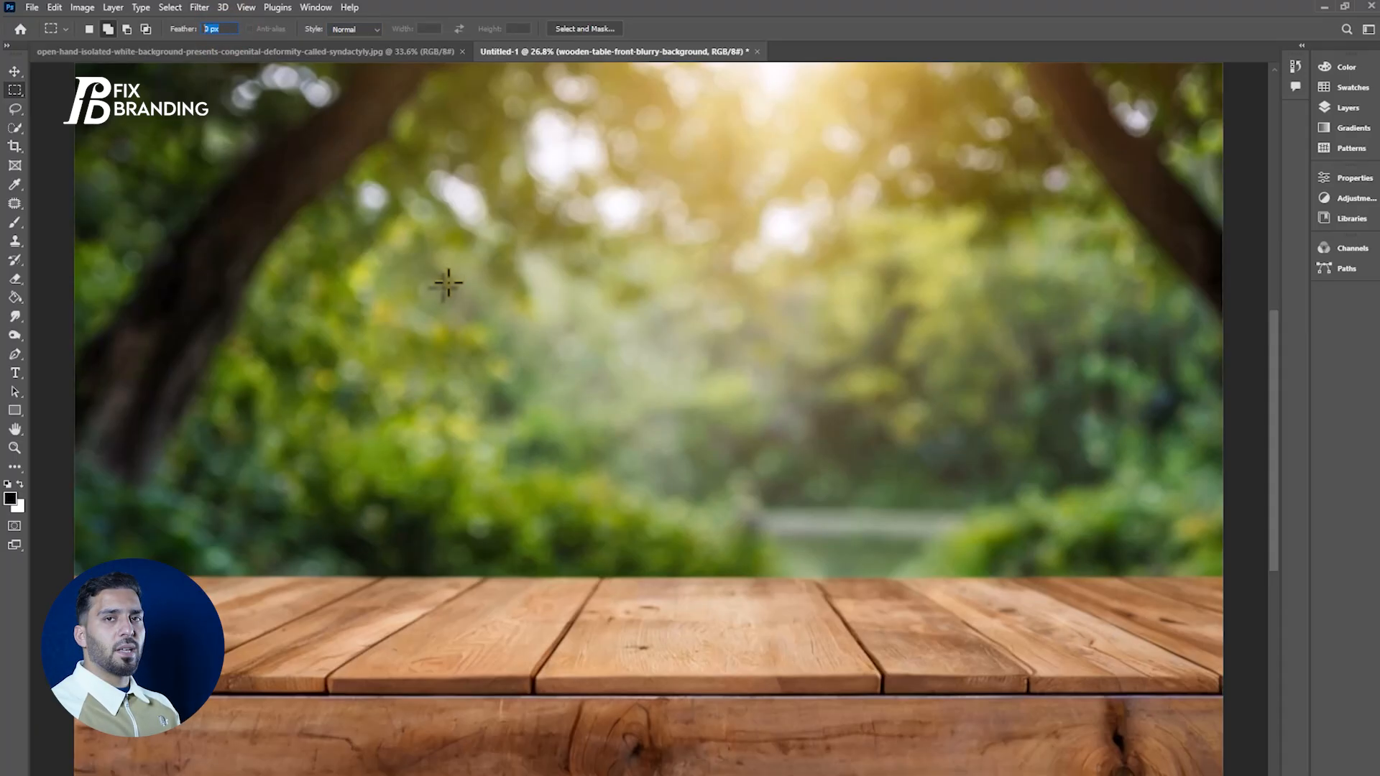
left_click_drag(400, 177, 594, 599)
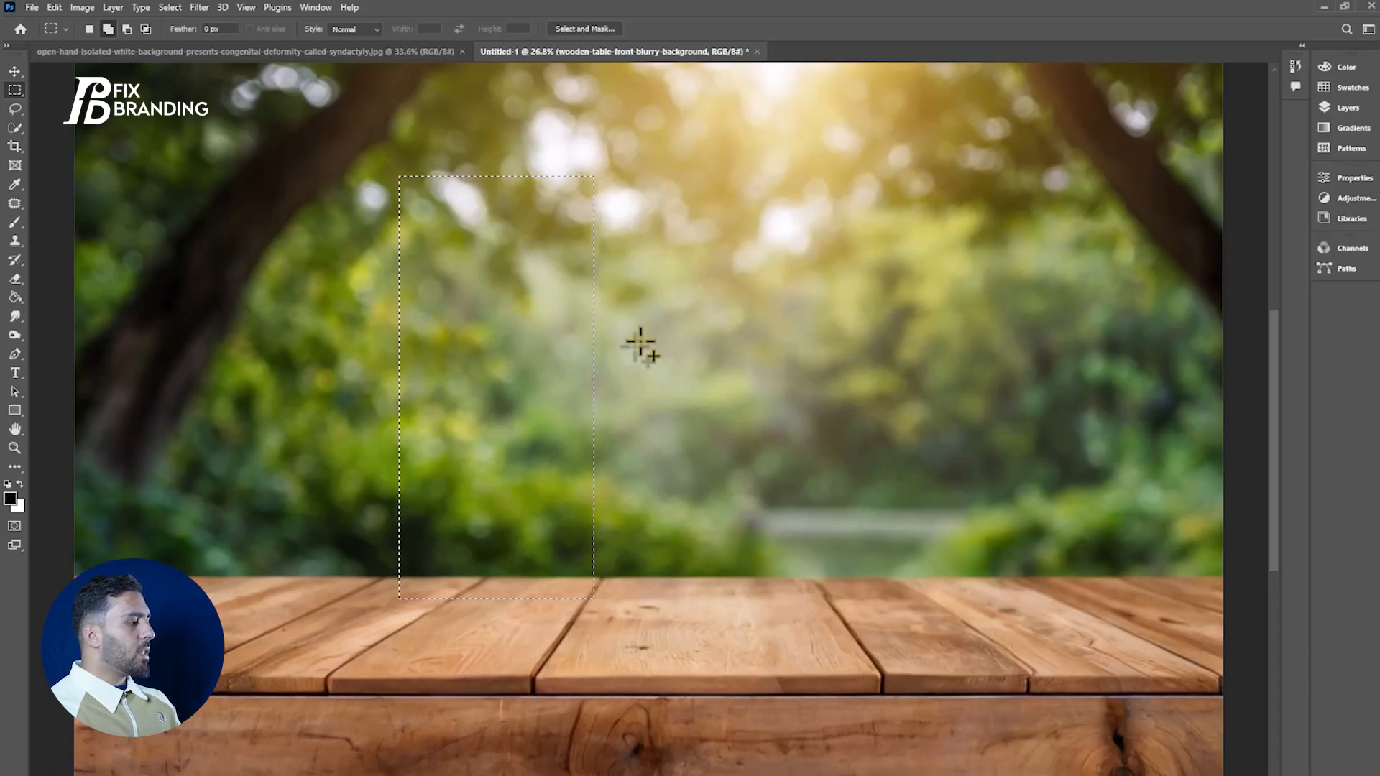
Activate the Move tool and copy the selected tall rectangle of the wooden-table image
left_click(14, 71)
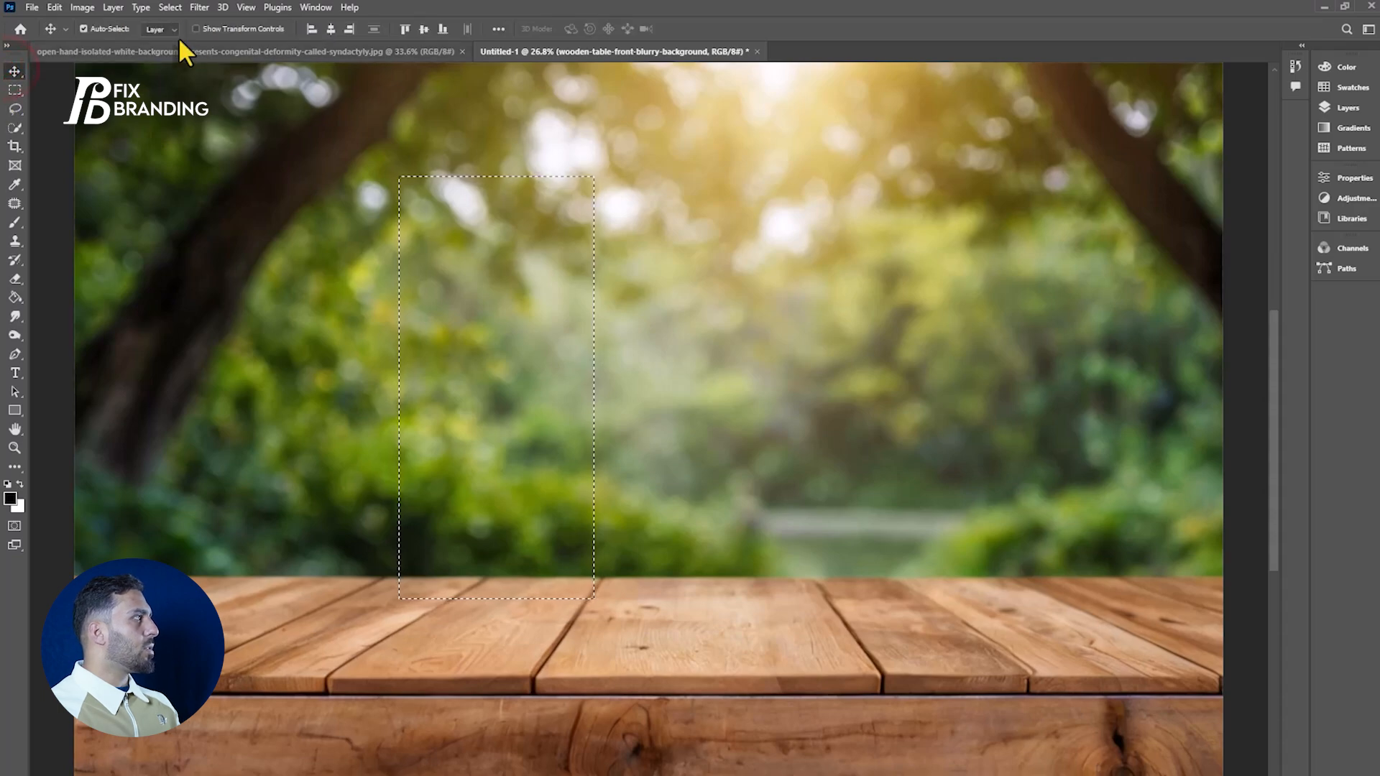
left_click(54, 7)
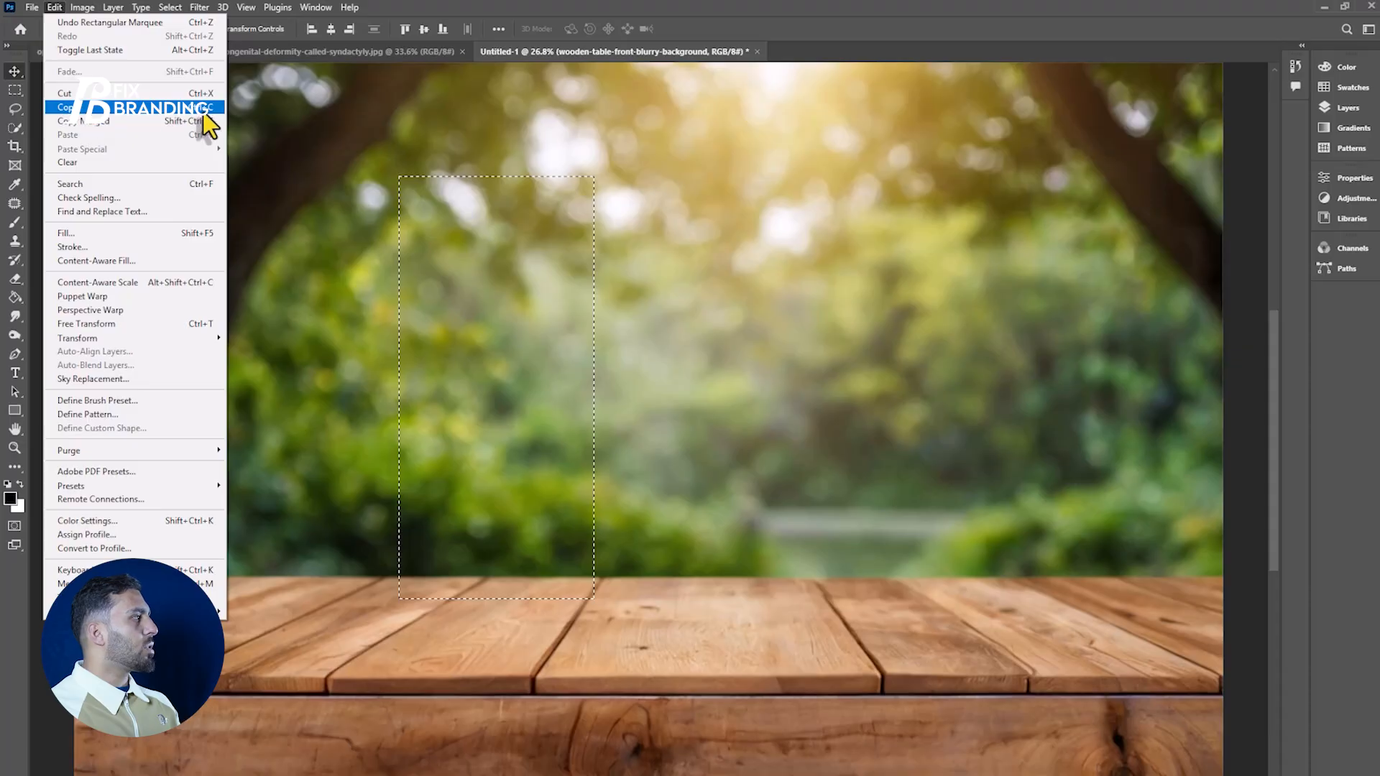
left_click(72, 108)
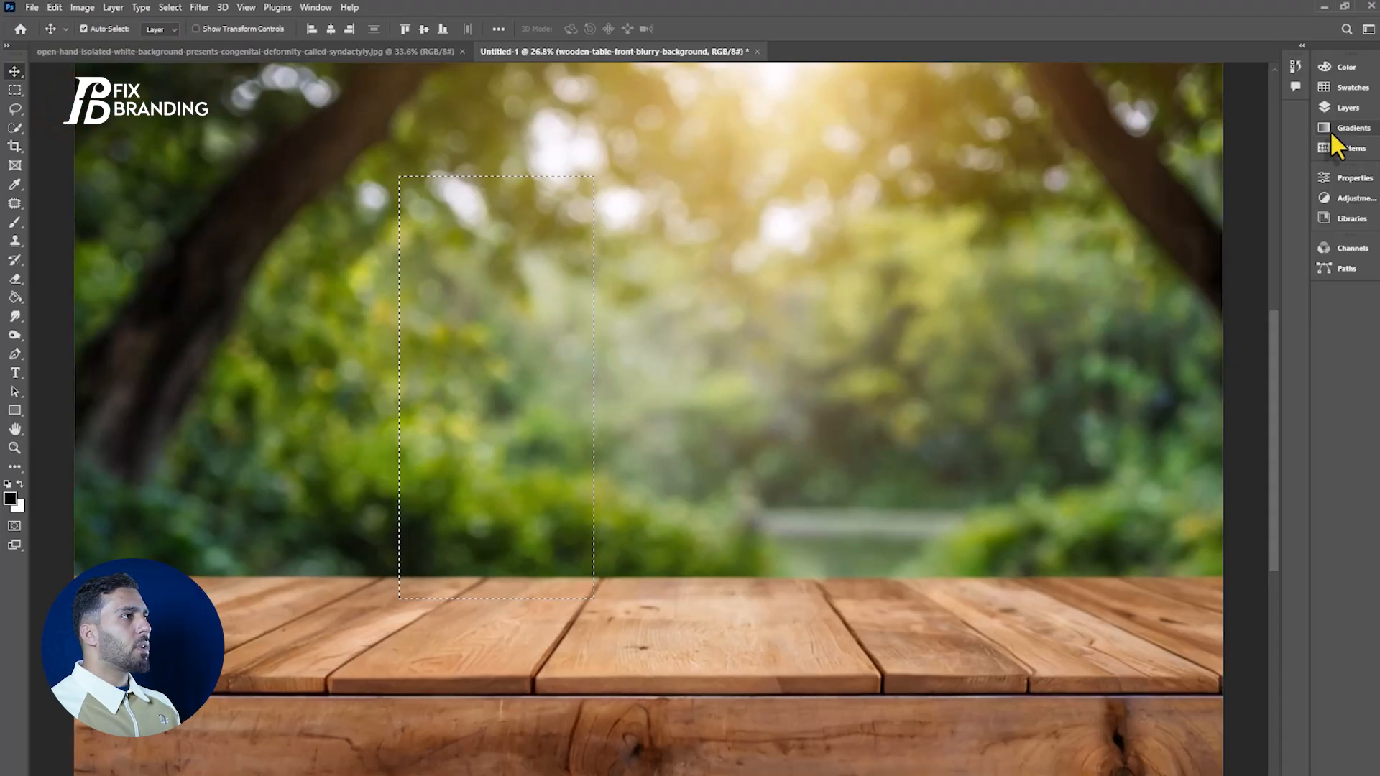
Hide the wooden-table layer, clear the selection, paste the copied strip over the white background, and move it a little to the left
left_click(1334, 110)
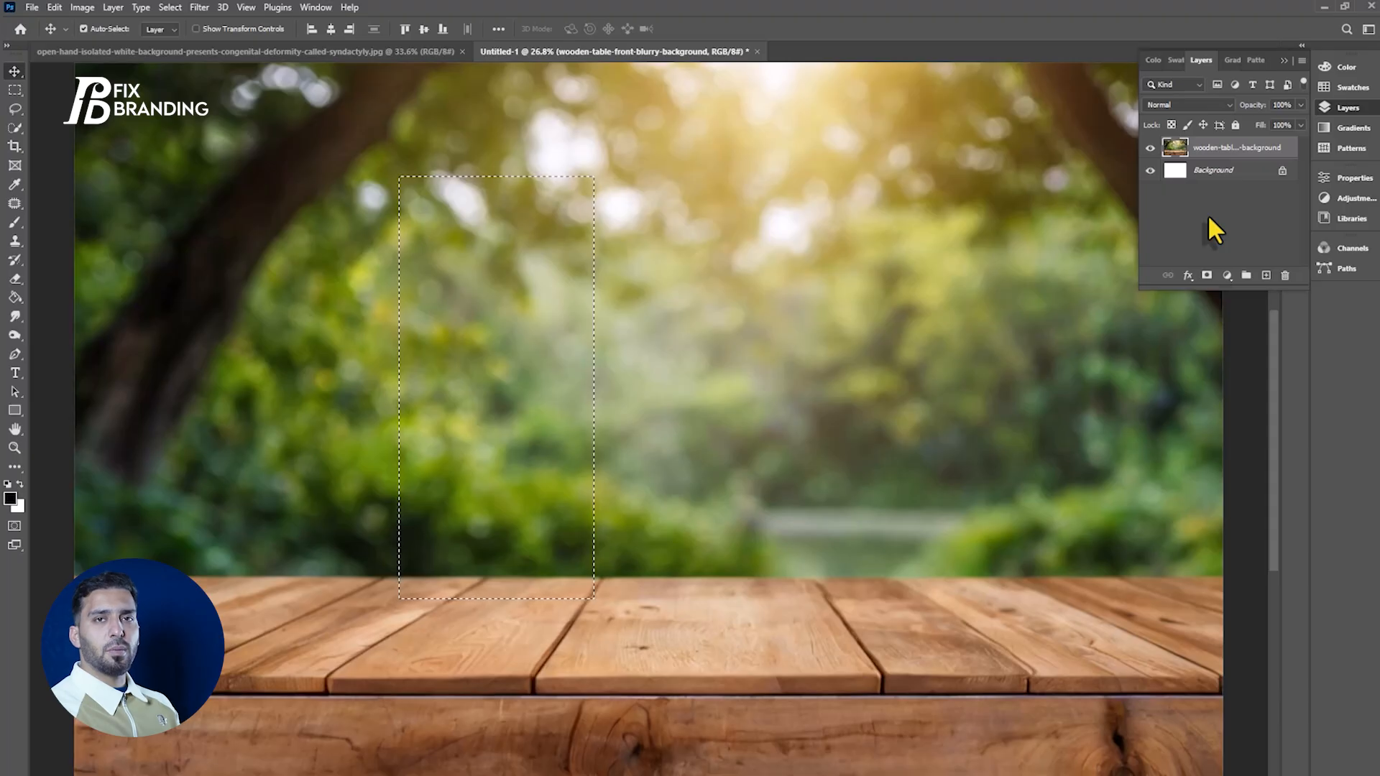
left_click(1150, 148)
key("ctrl+d")
left_click_drag(702, 299, 696, 298)
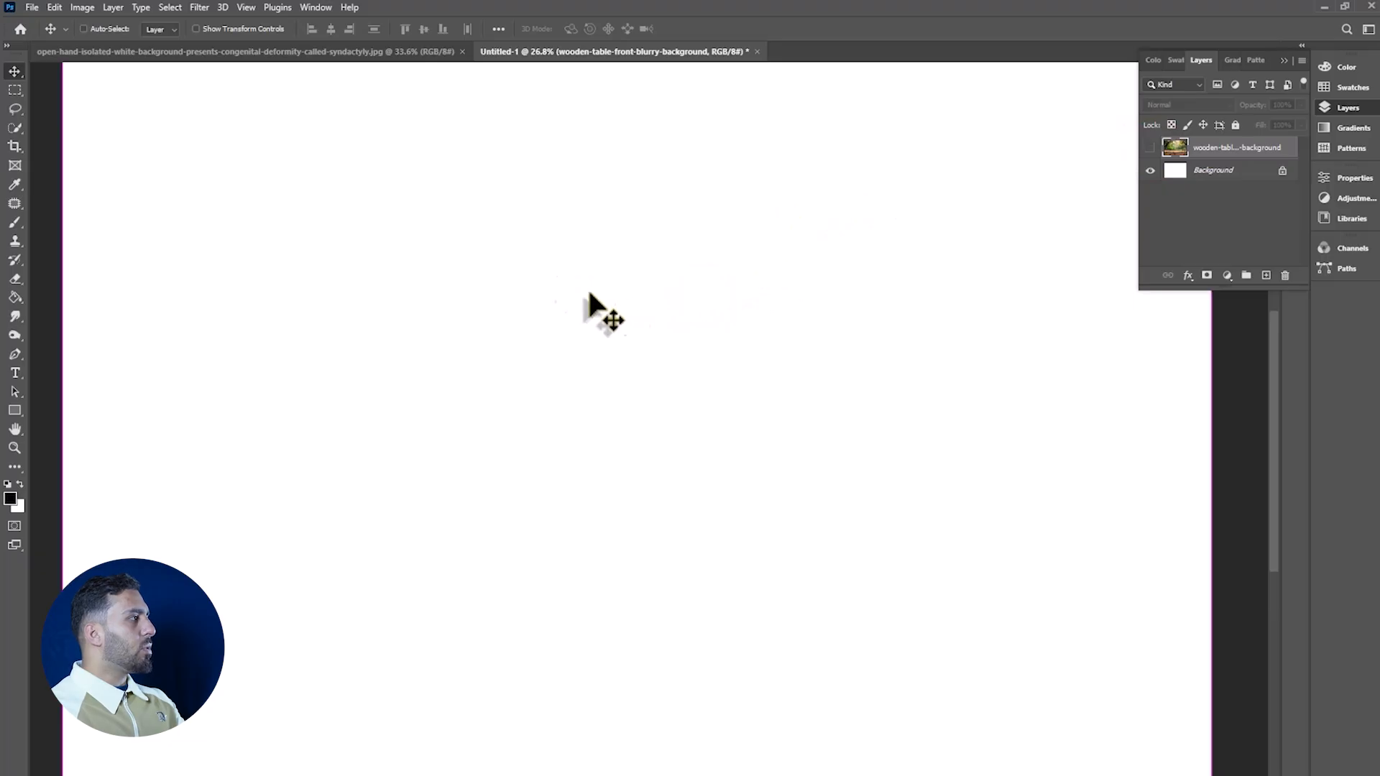
key("ctrl+v")
left_click_drag(660, 357, 541, 352)
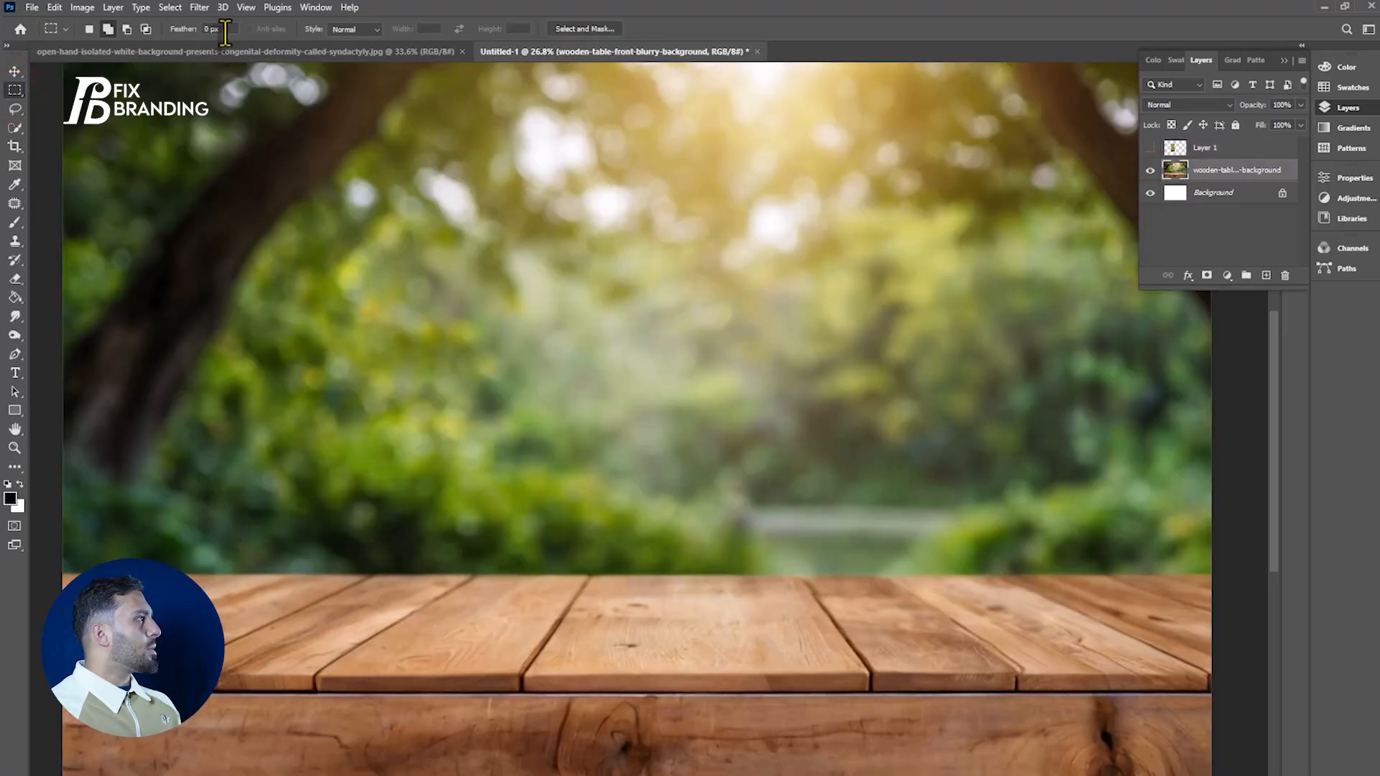
Set the marquee feather to 300 px and select a large upright area from the left trees down to the table on the wooden-table layer
left_click_drag(225, 29, 202, 33)
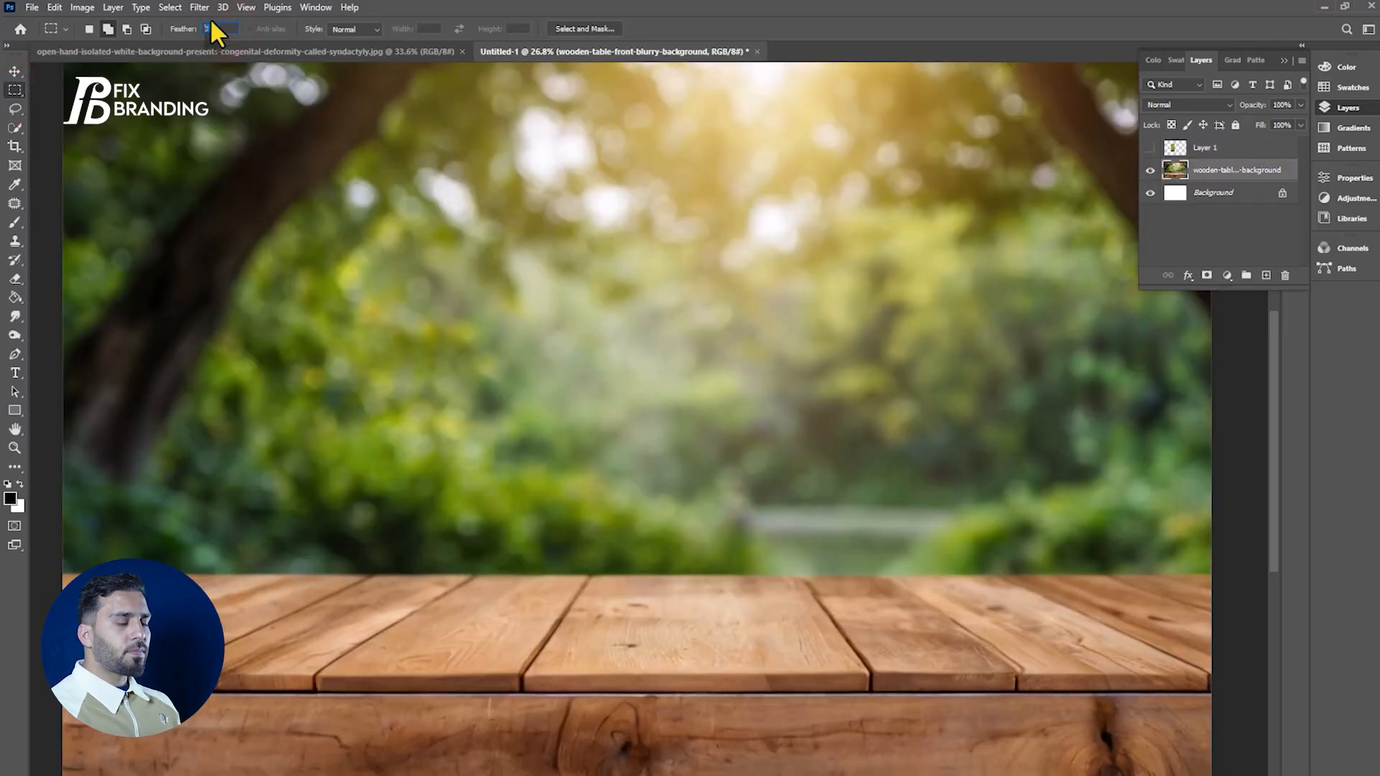
type("30")
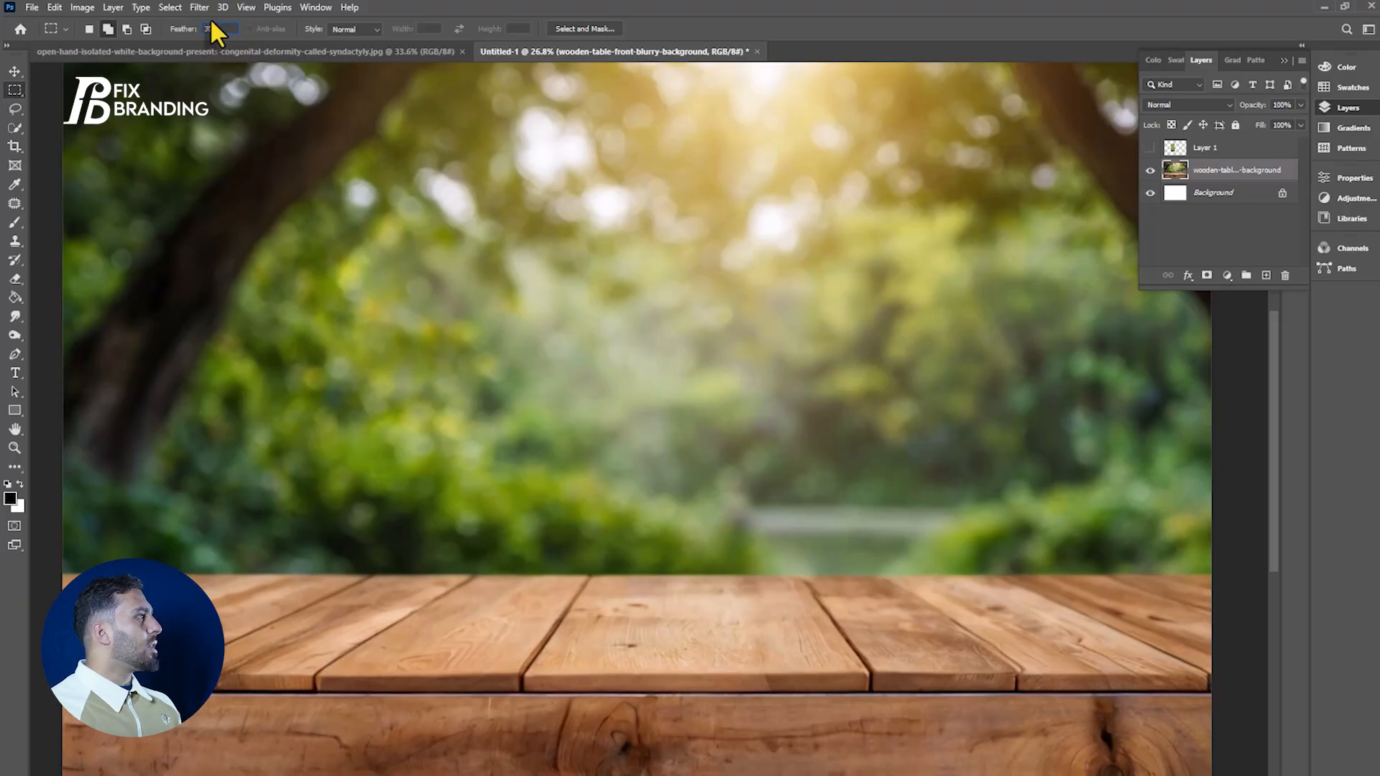
type("0")
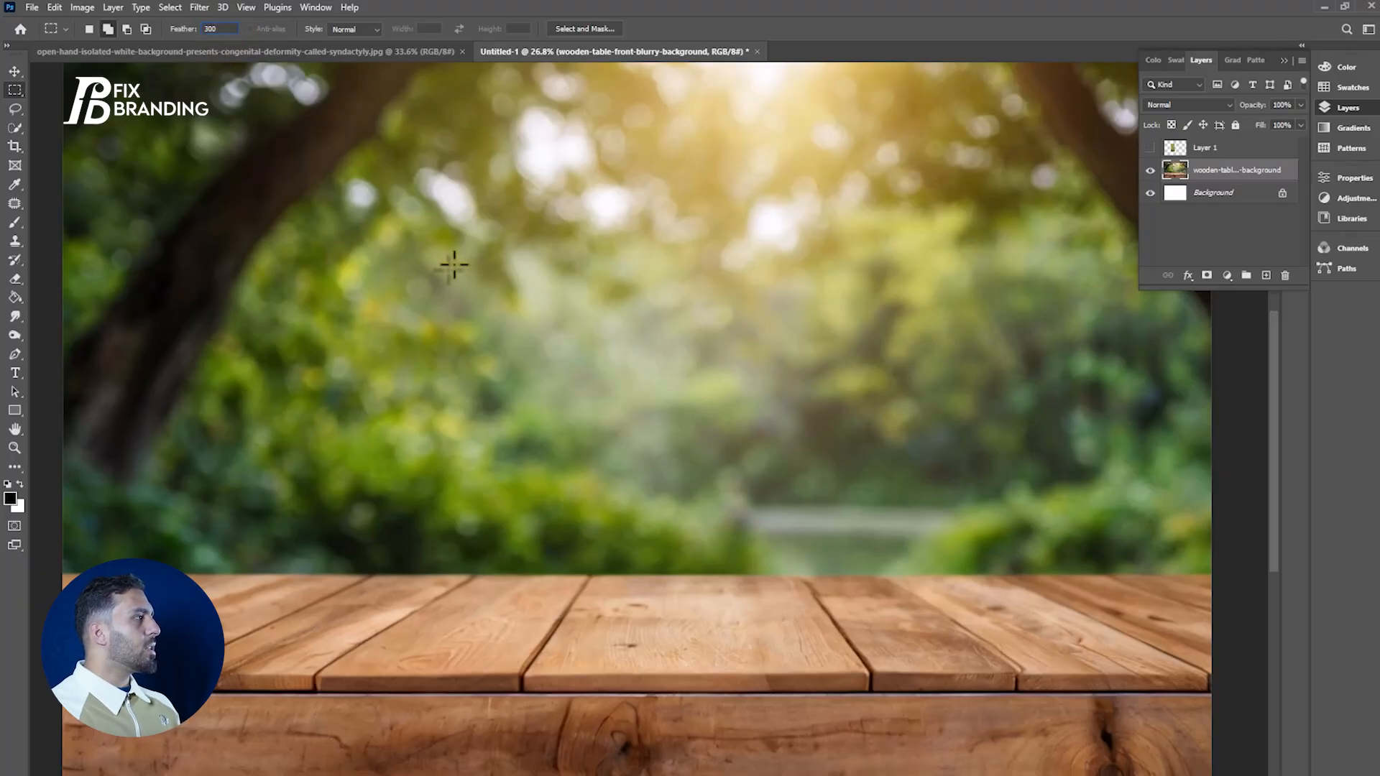
left_click_drag(345, 169, 696, 678)
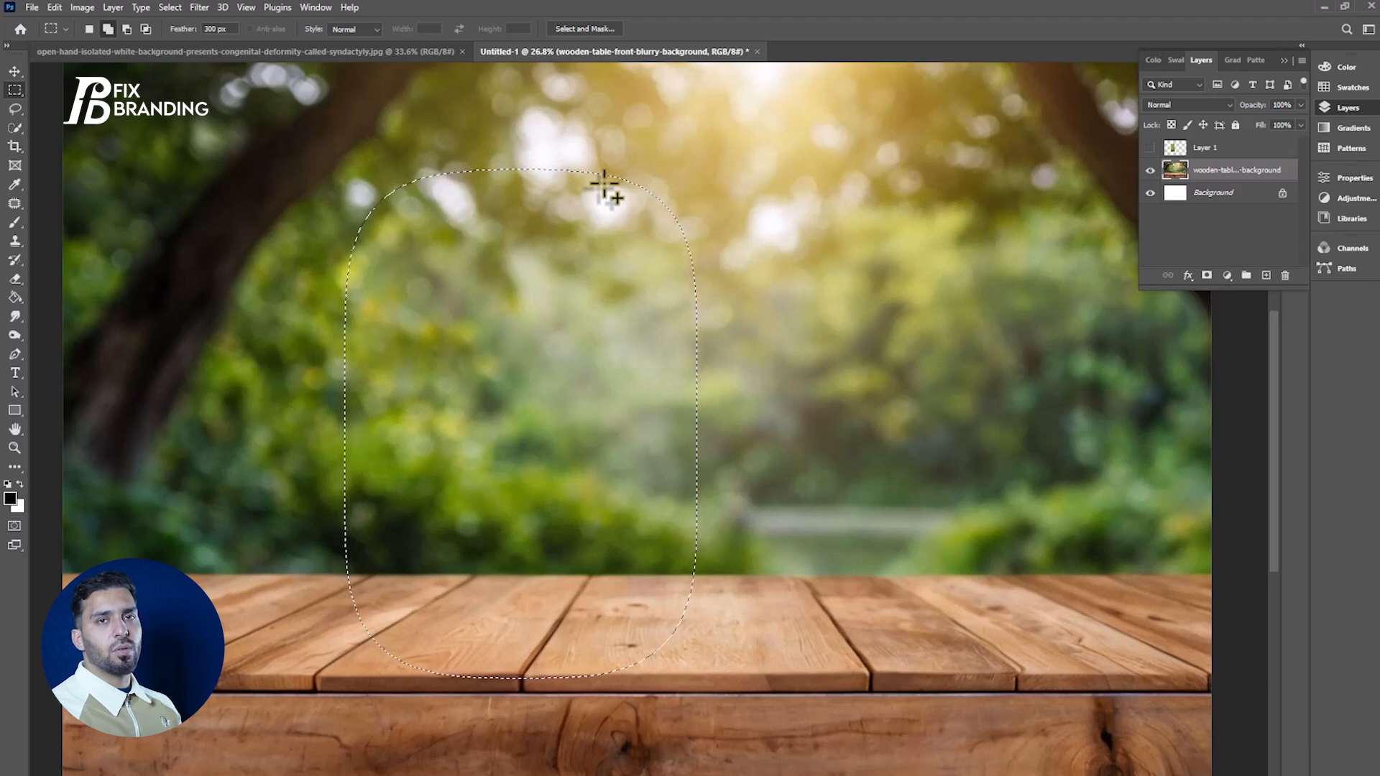
Hide the wooden-table layer, clear the selection, and paste the 300 px feathered copy over the white background
left_click(1150, 171)
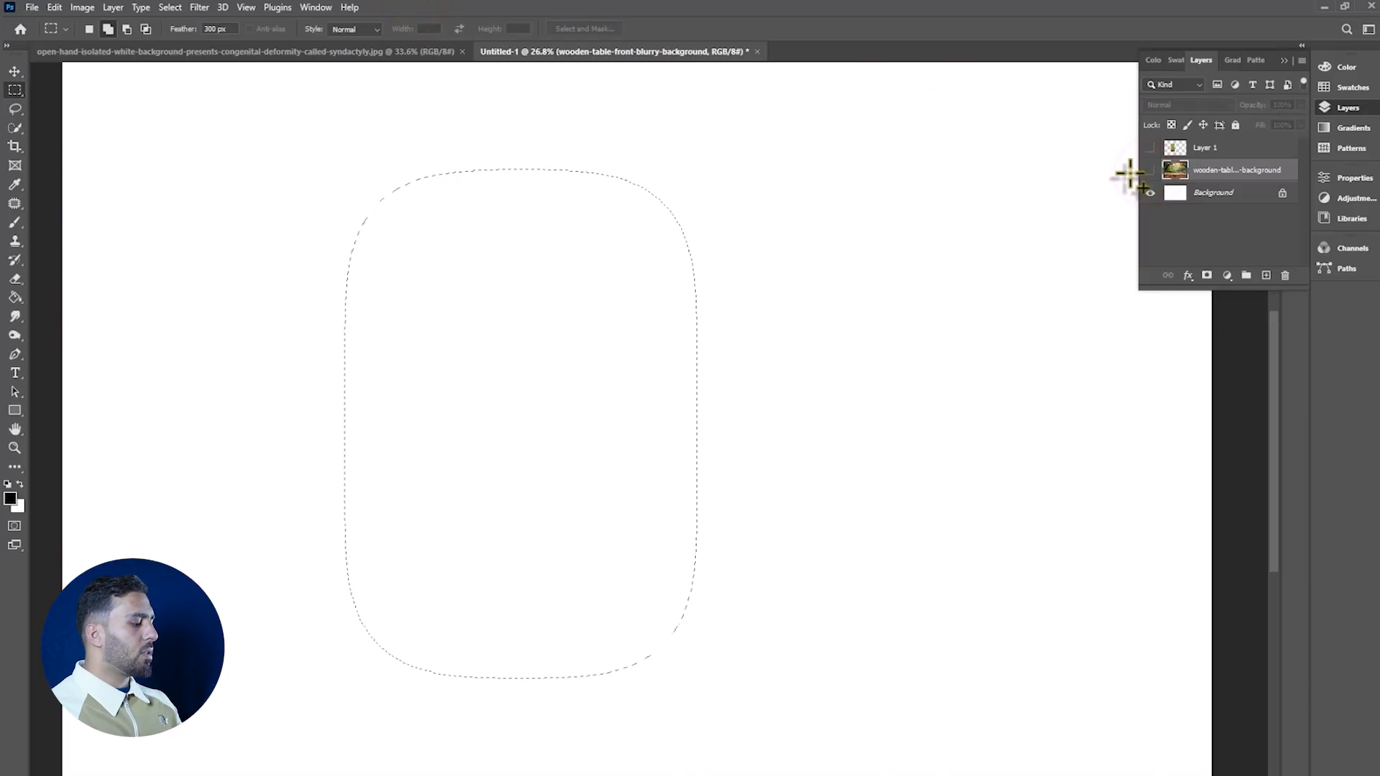
left_click(496, 326)
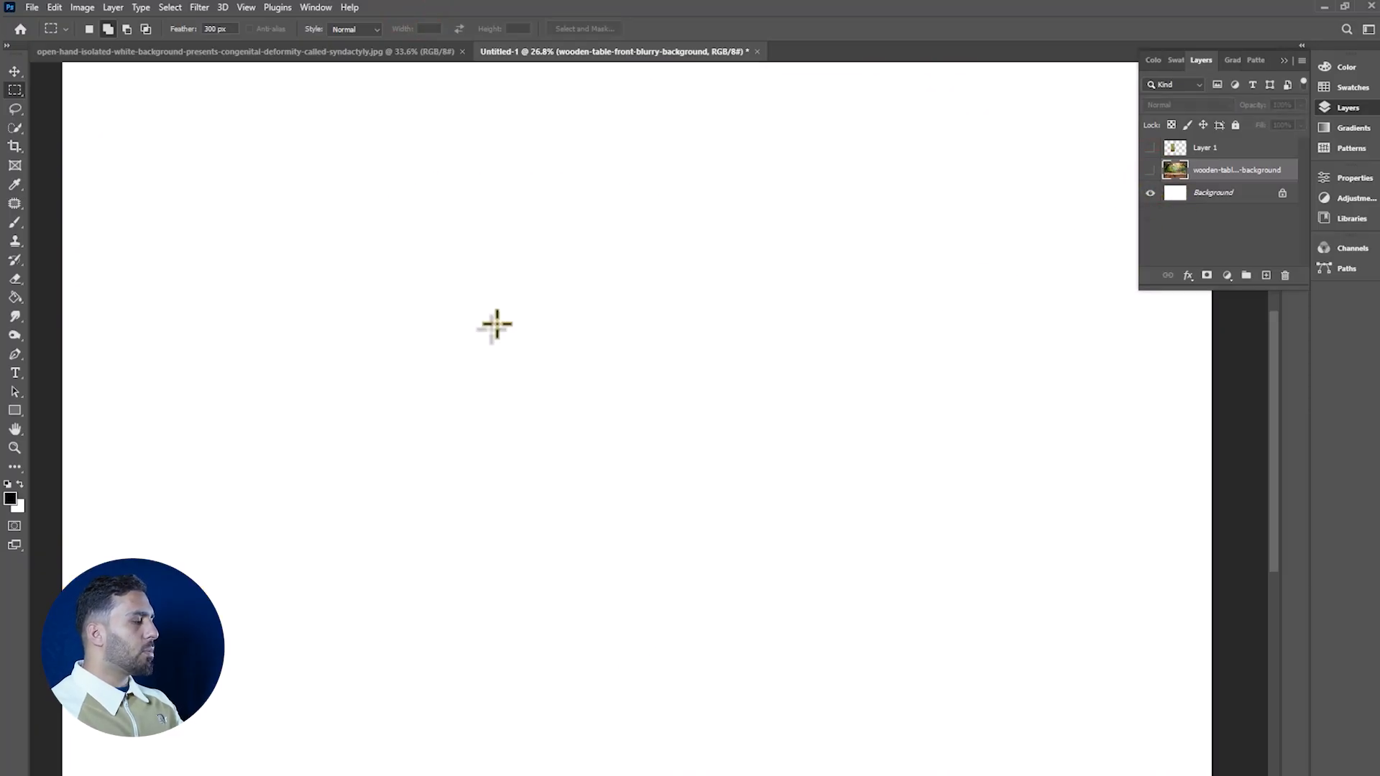
key("ctrl+v")
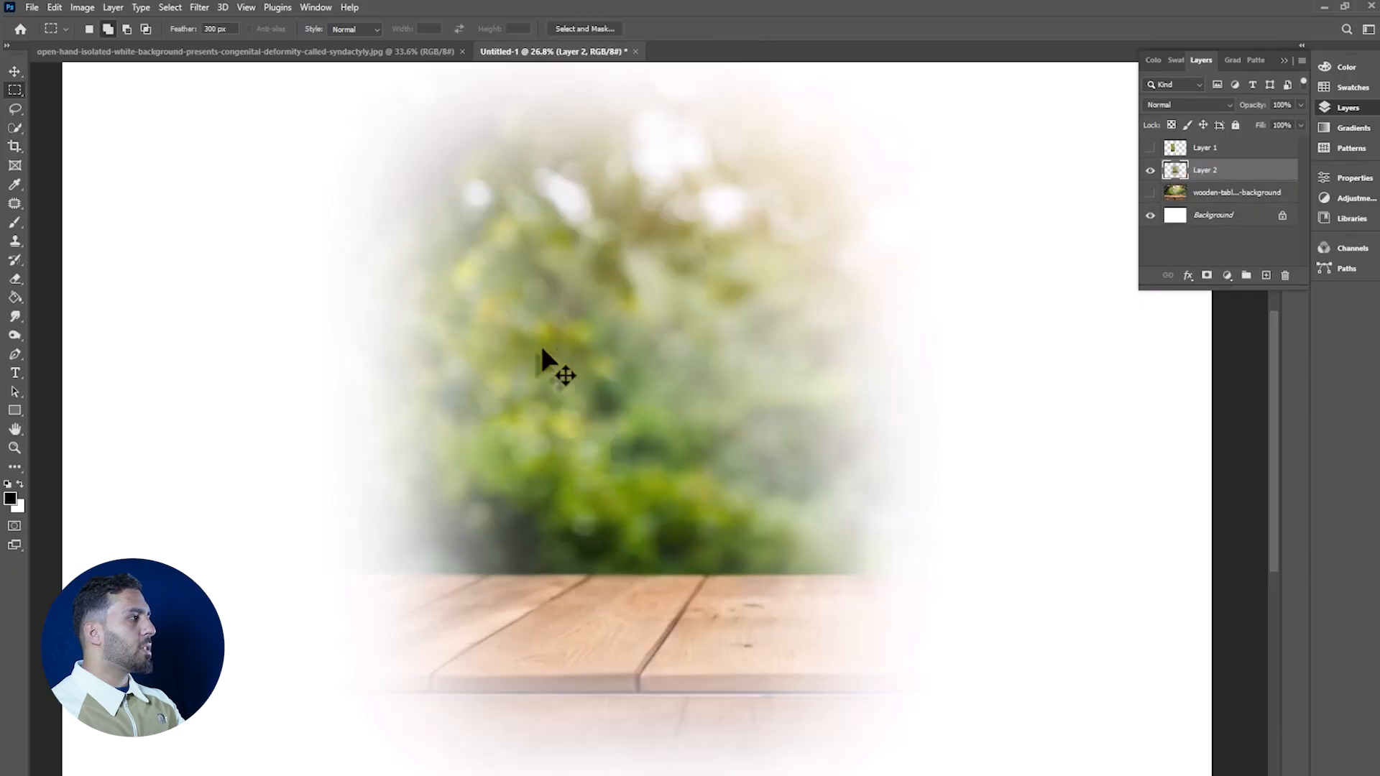
Move the feathered copy to the right, then show Layer 1 and move its sharp-edged strip to the left of it
key("v")
left_click_drag(640, 308, 782, 339)
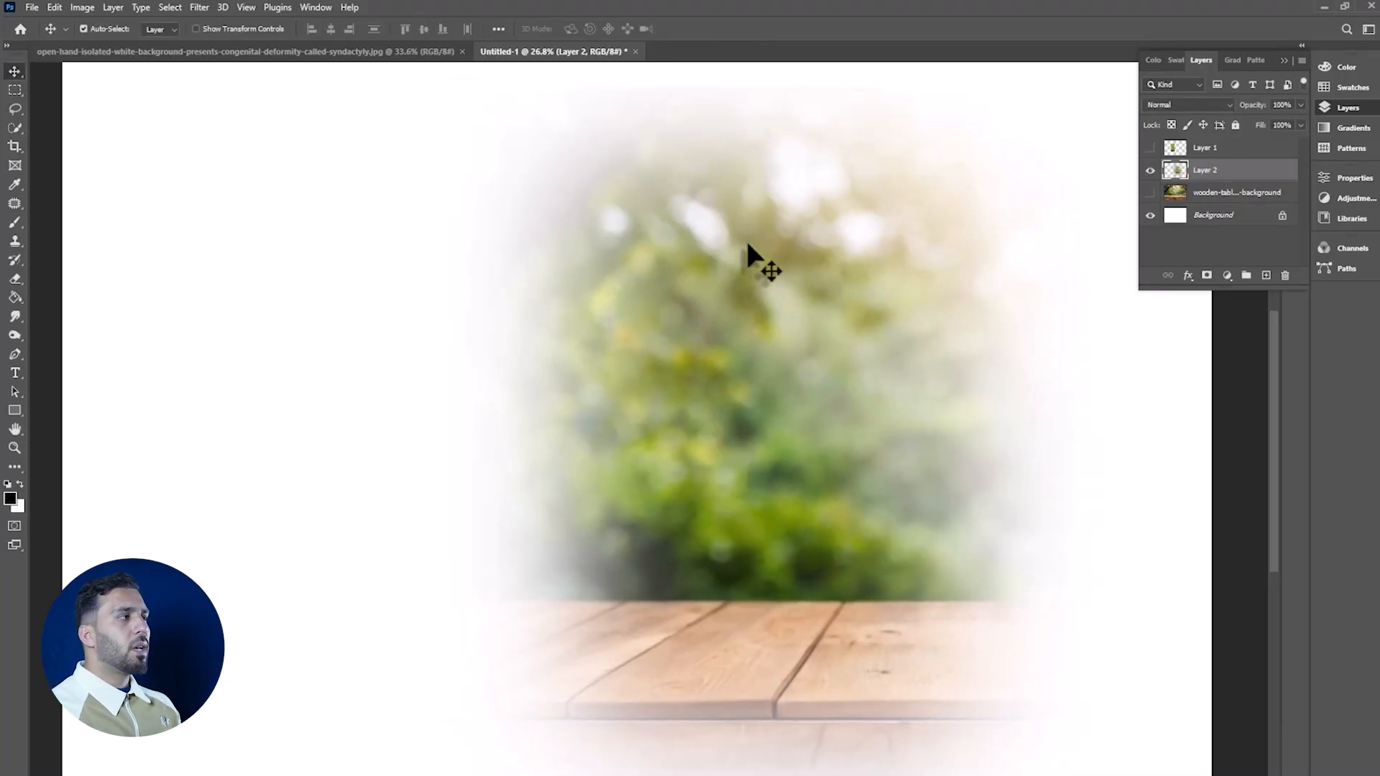
left_click(1150, 149)
left_click_drag(468, 437, 277, 445)
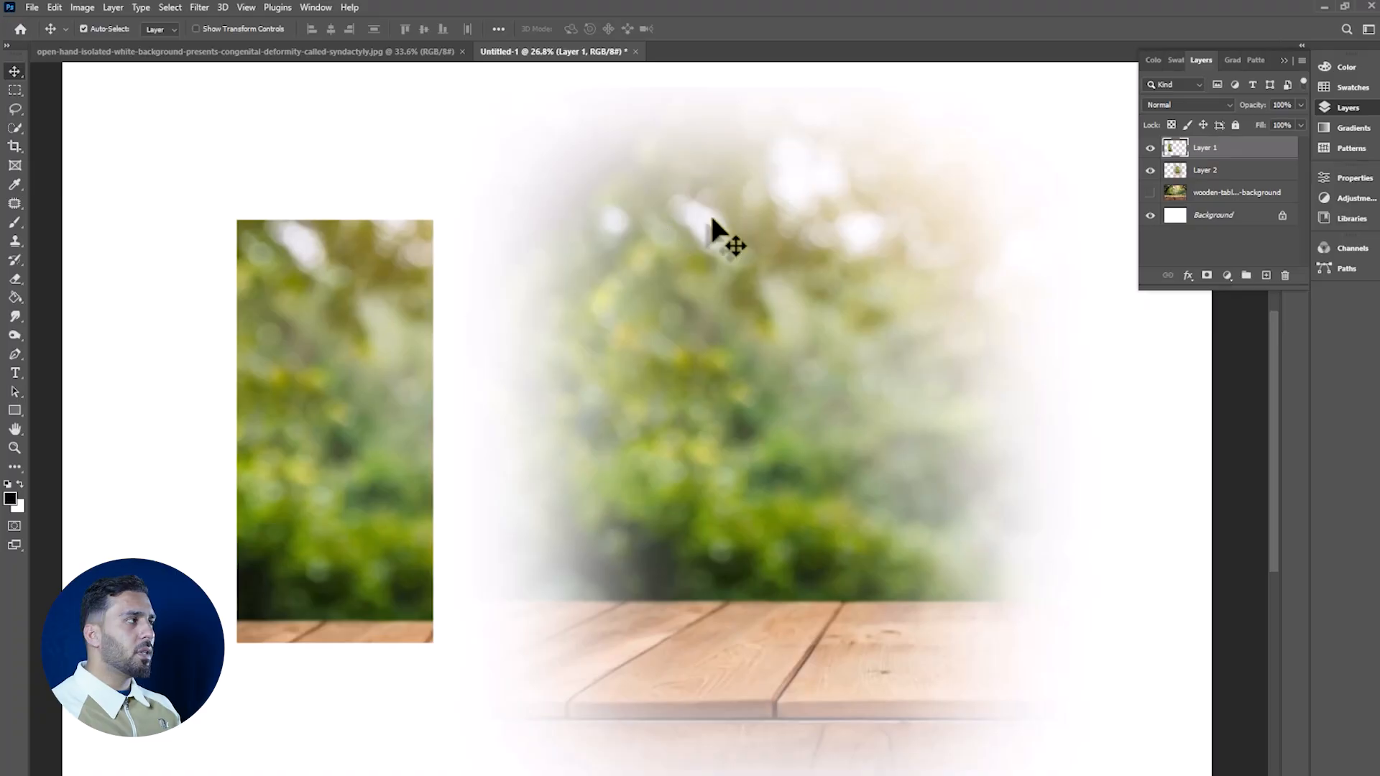
Hide Layer 1 and Layer 2, and make the wooden-table layer visible and active
left_click(1151, 148)
left_click(1151, 170)
left_click(1151, 193)
left_click(1169, 195)
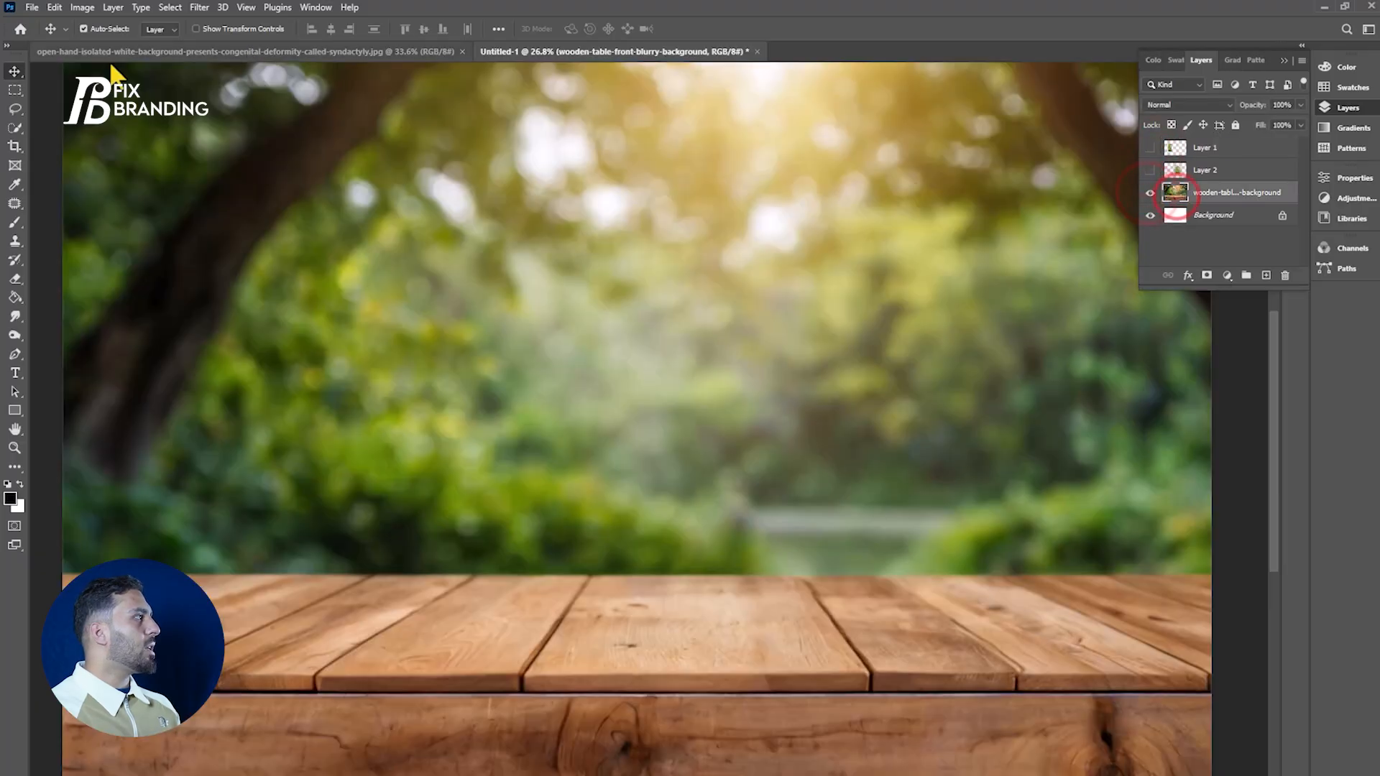
Set the Rectangular Marquee feather to 100 px and select an upright area from the left-centre trees down to just above the table
left_click(15, 90)
left_click(223, 30)
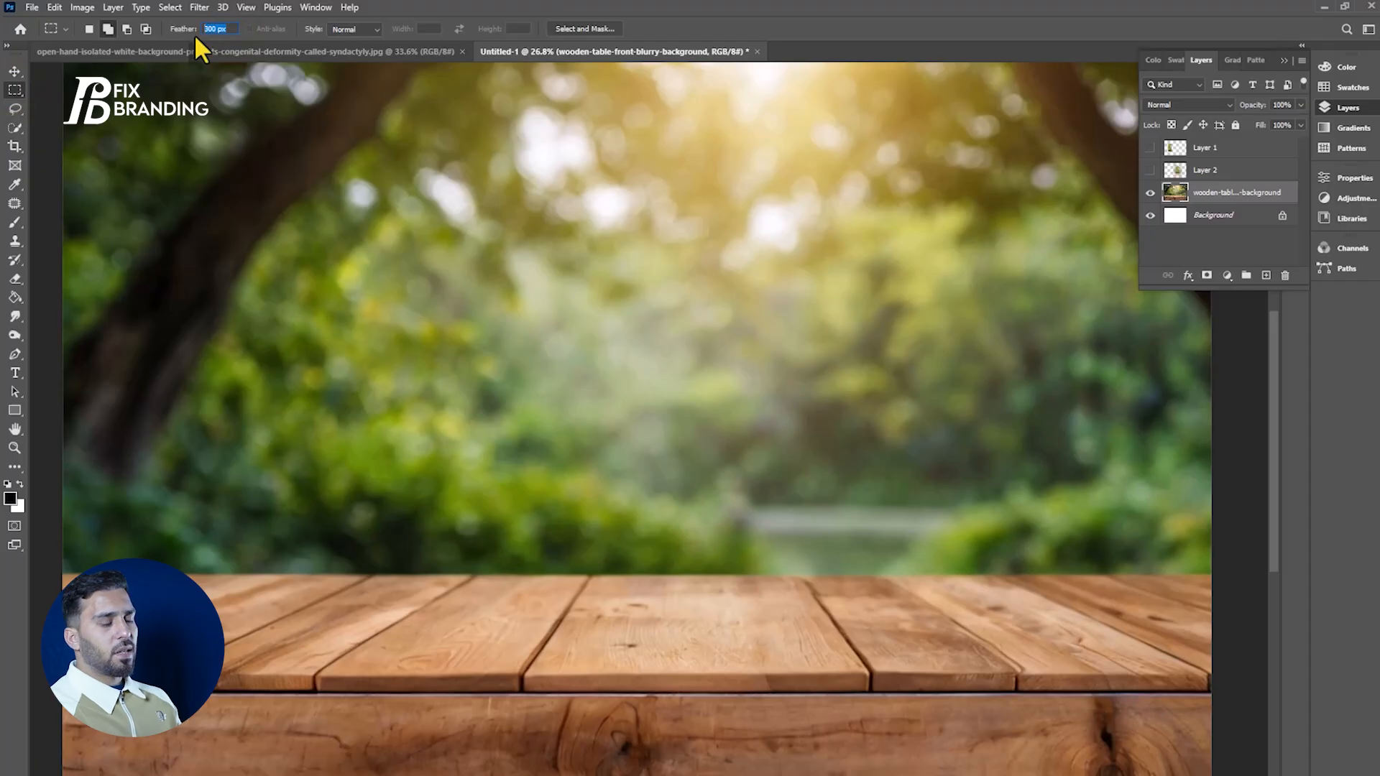
type("100")
key("Return")
left_click_drag(357, 179, 622, 568)
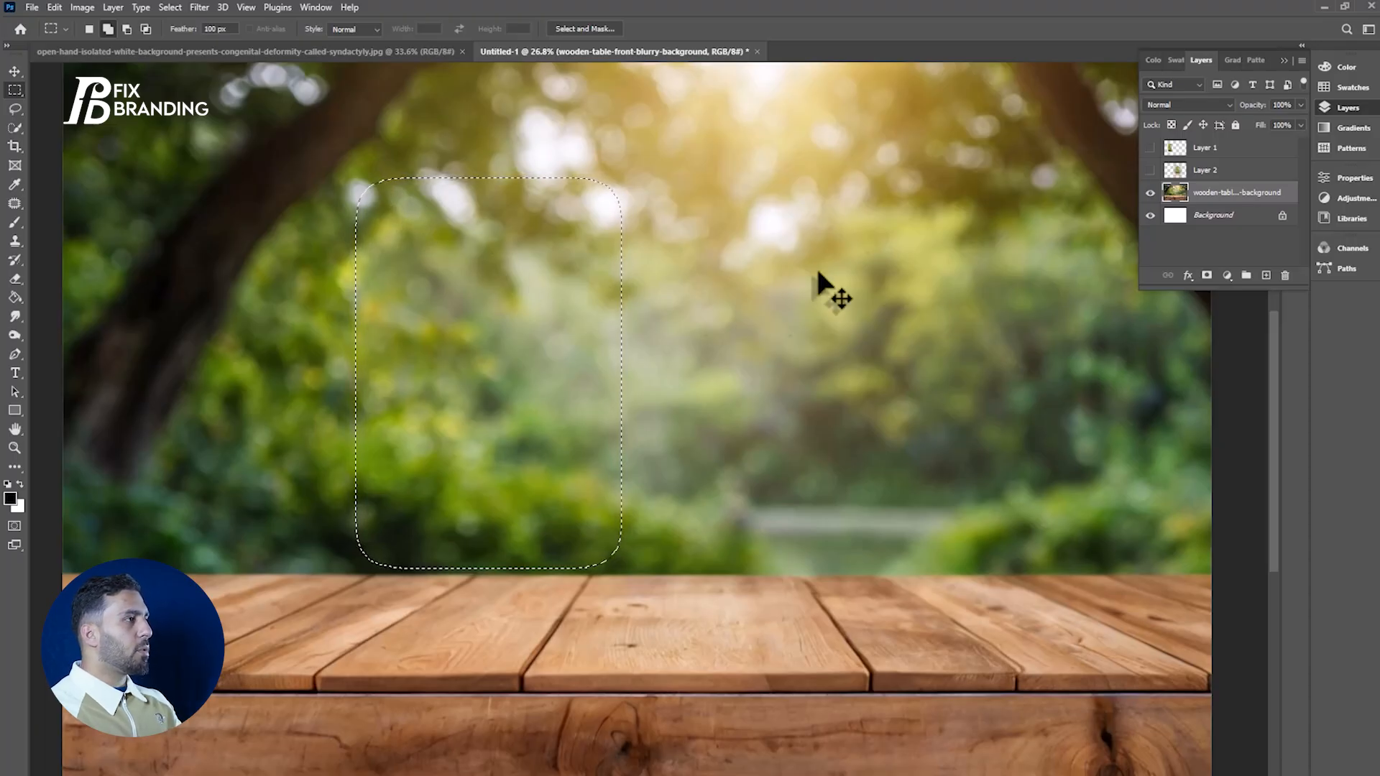
Hide the wooden-table layer, clear the selection, and paste the 100 px feathered copy over the white background
left_click(1150, 193)
key("ctrl+d")
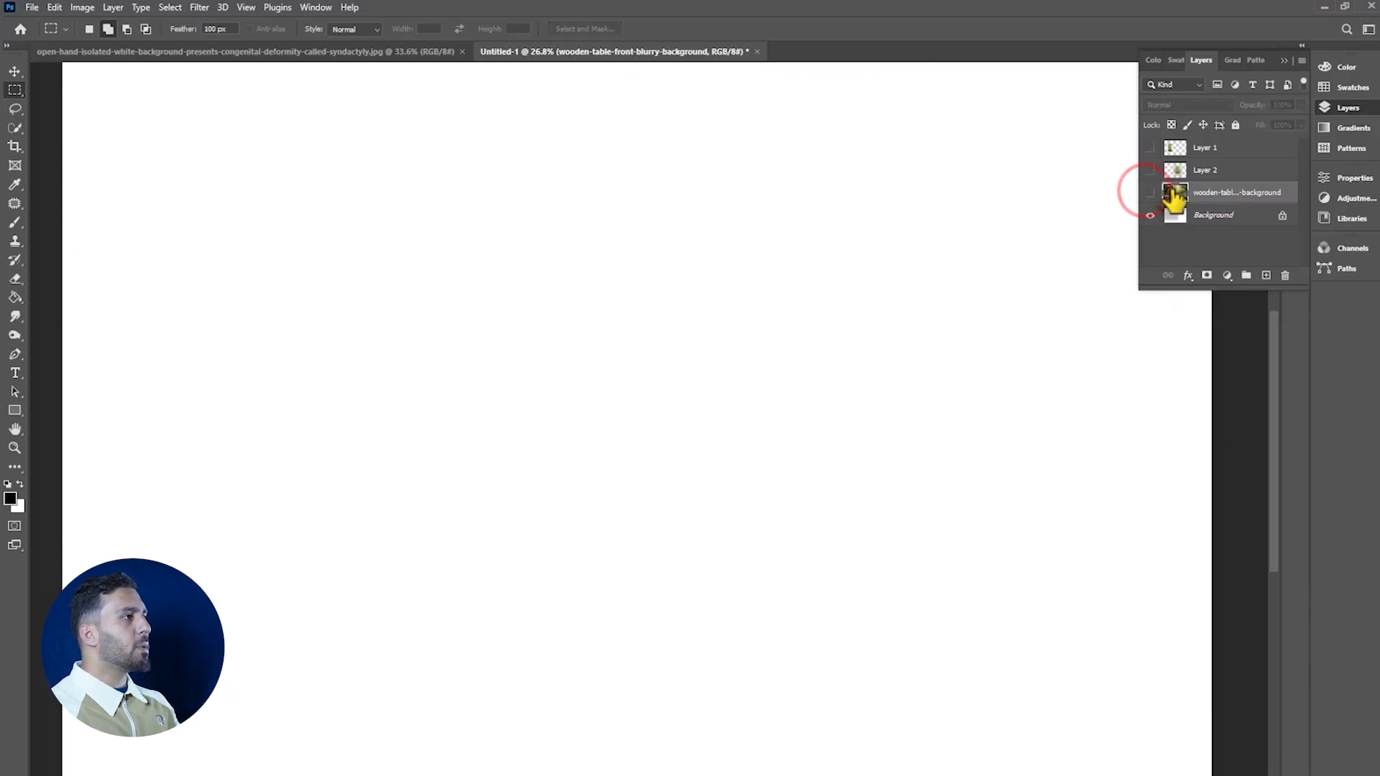
key("v")
key("ctrl+v")
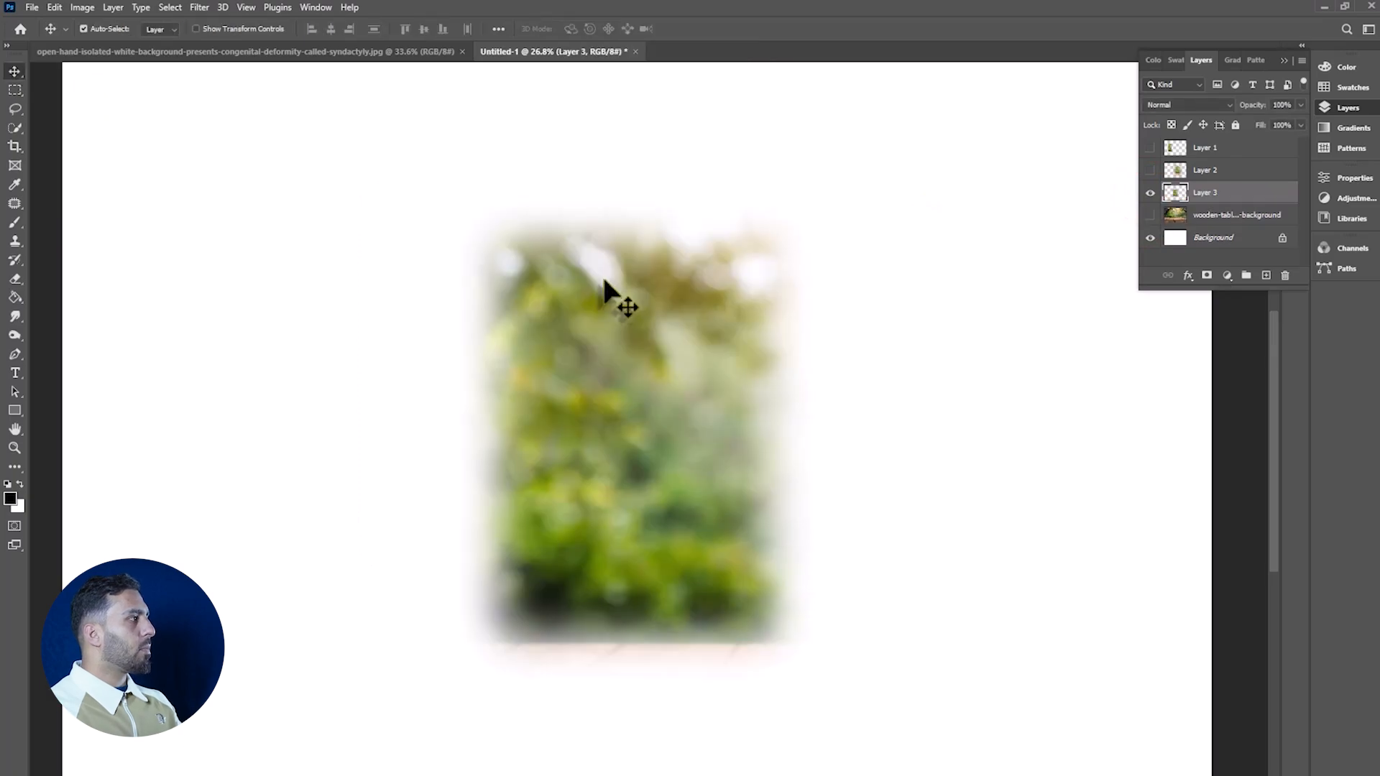
Show Layer 1 and Layer 2 and arrange the three copies side by side: sharp strip, 100 px feather, 300 px feather
left_click_drag(1151, 148, 1151, 171)
left_click(730, 407)
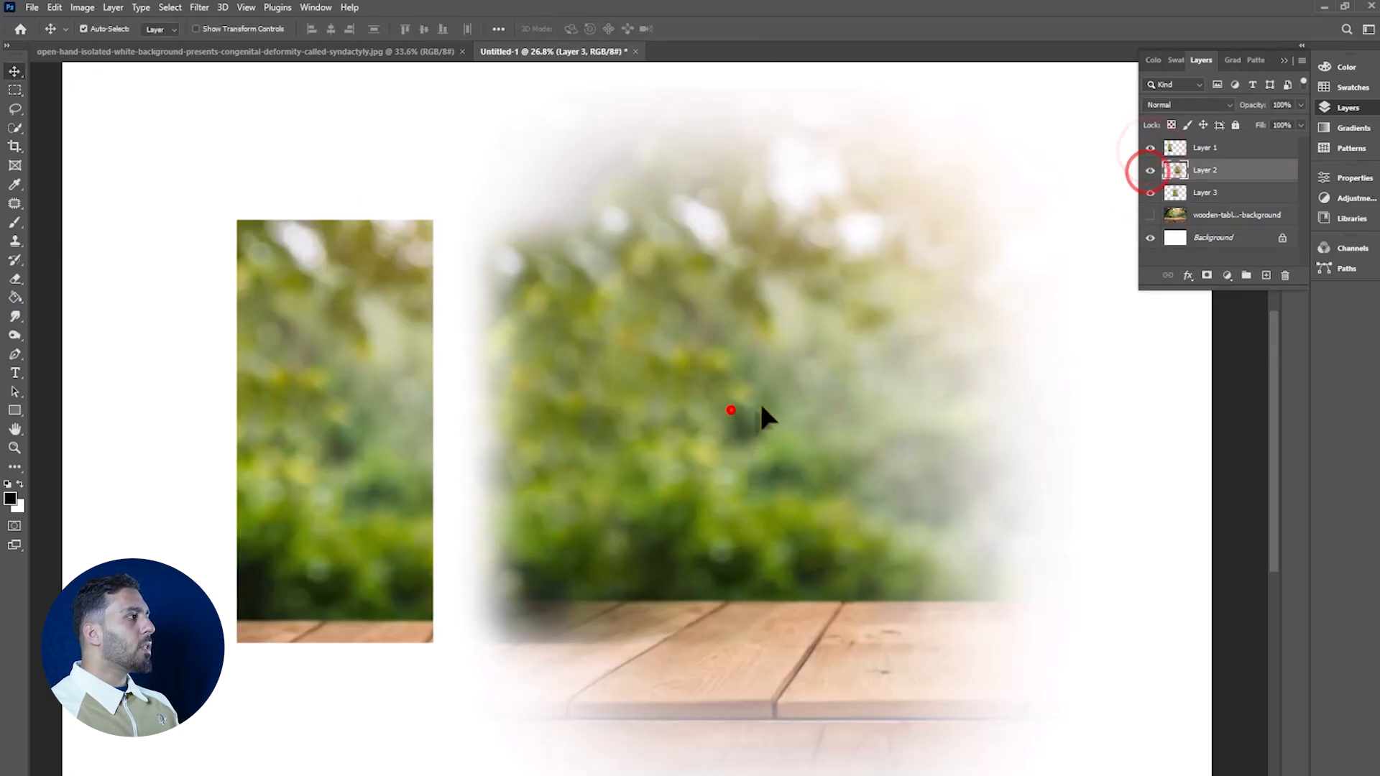
left_click_drag(349, 371, 270, 360)
left_click_drag(515, 333, 424, 320)
left_click_drag(789, 342, 833, 341)
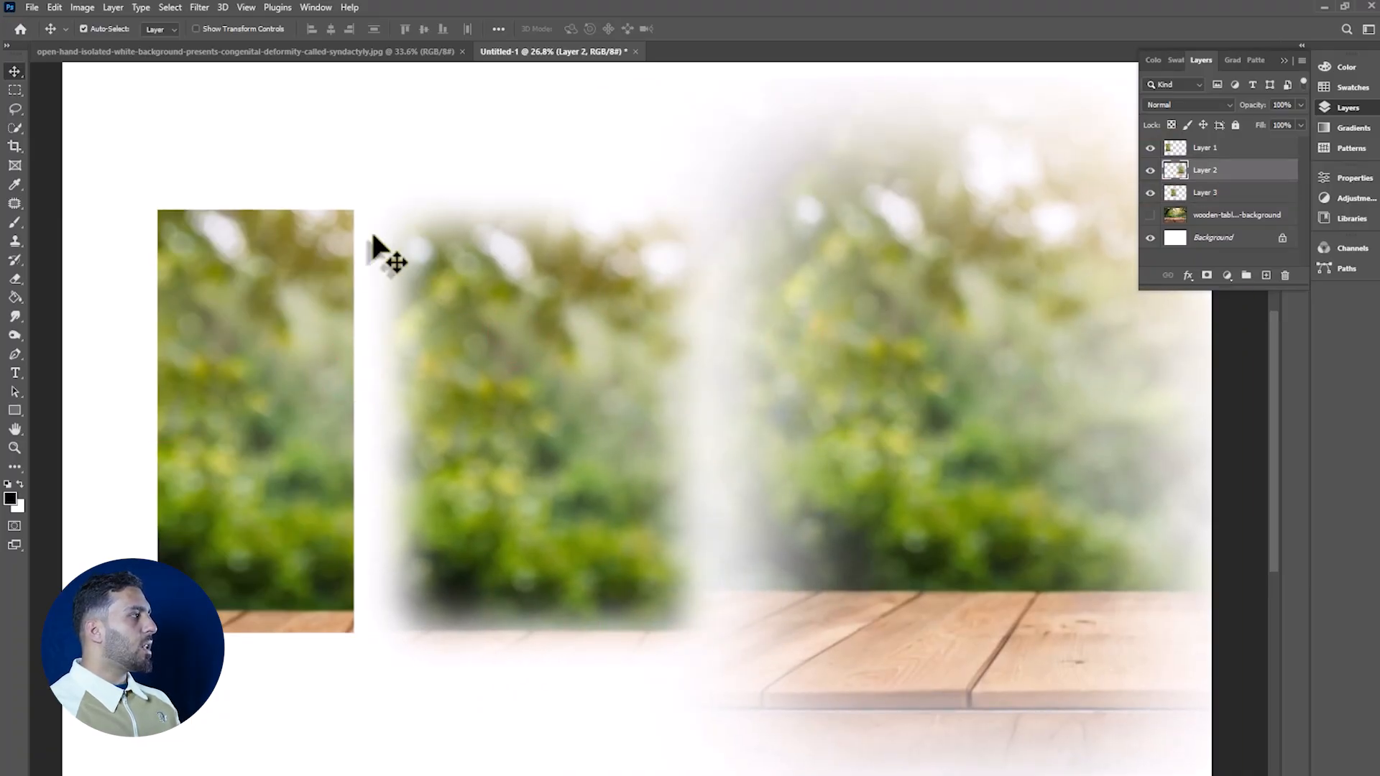
left_click_drag(335, 229, 320, 230)
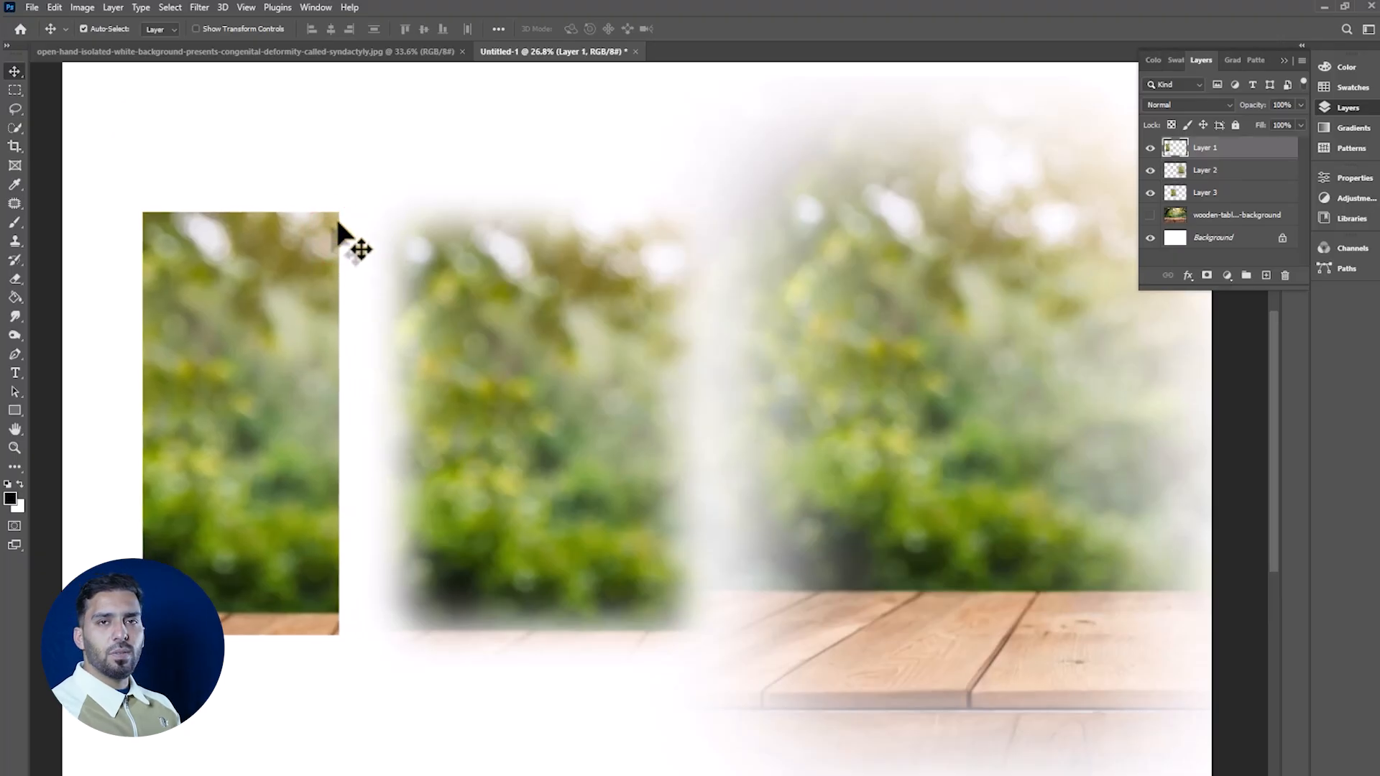
left_click_drag(549, 354, 531, 358)
left_click_drag(862, 354, 853, 358)
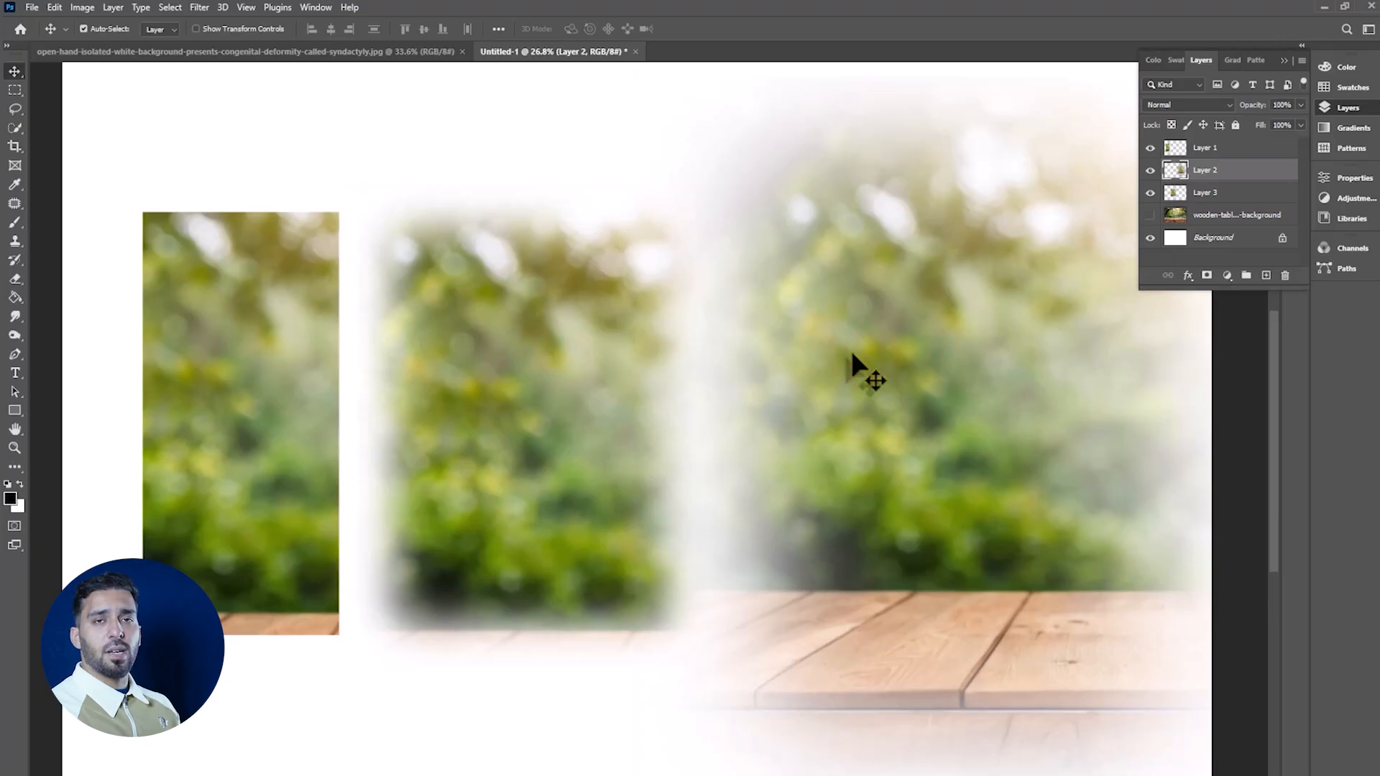
Hide Layer 1, Layer 2 and Layer 3, and make the wooden-table layer visible and active again
left_click(1149, 147)
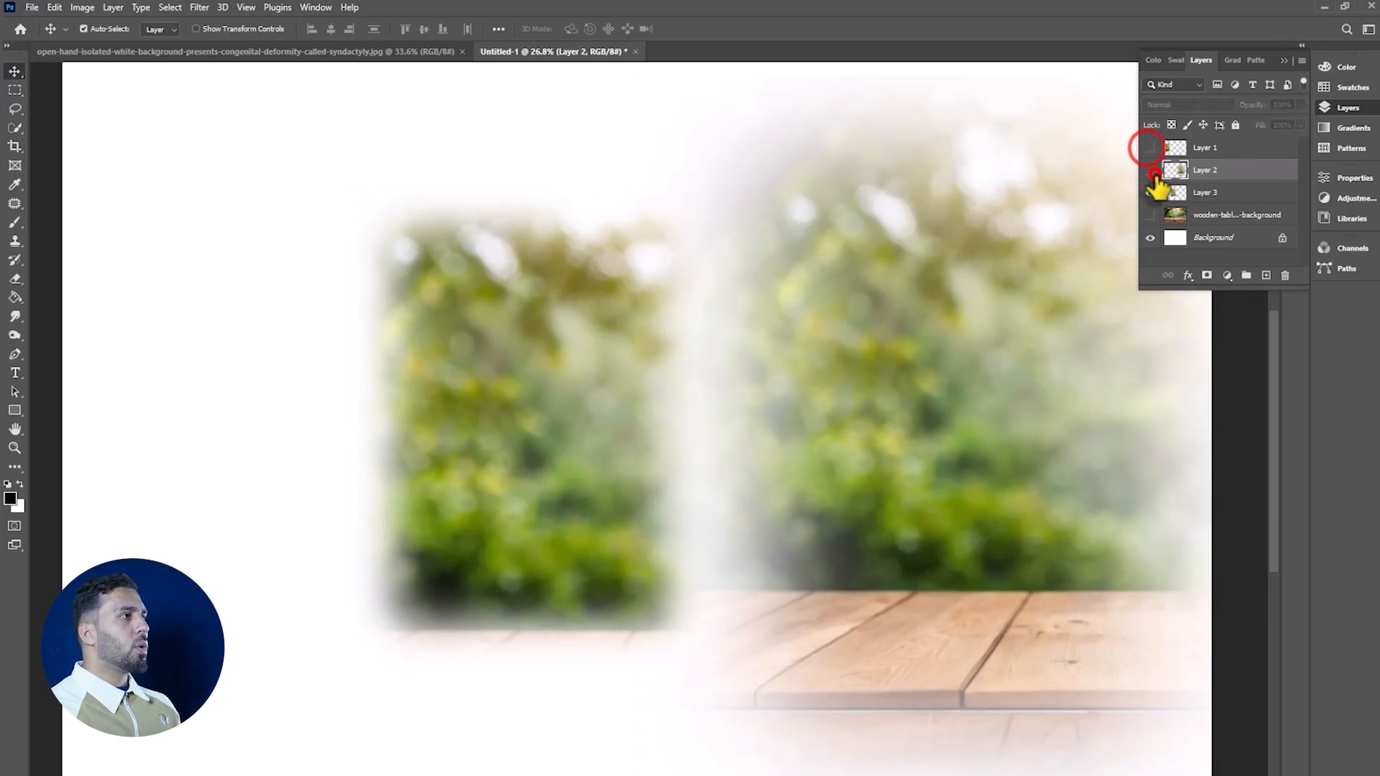
left_click(1150, 170)
left_click(1150, 192)
left_click(1150, 215)
left_click(1177, 219)
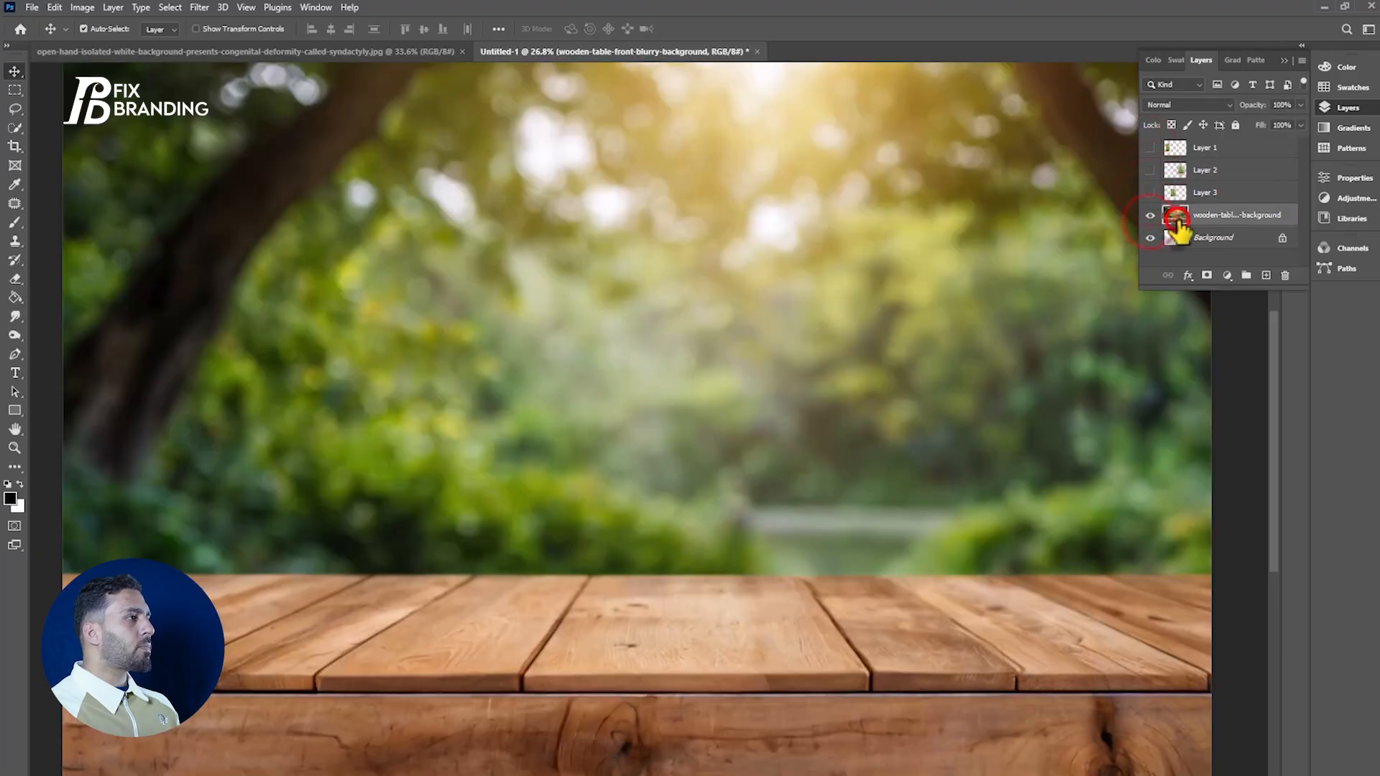
Set the Rectangular Marquee feather to 0 px, test it with a rectangle over the trees, and clear the selection
left_click(14, 89)
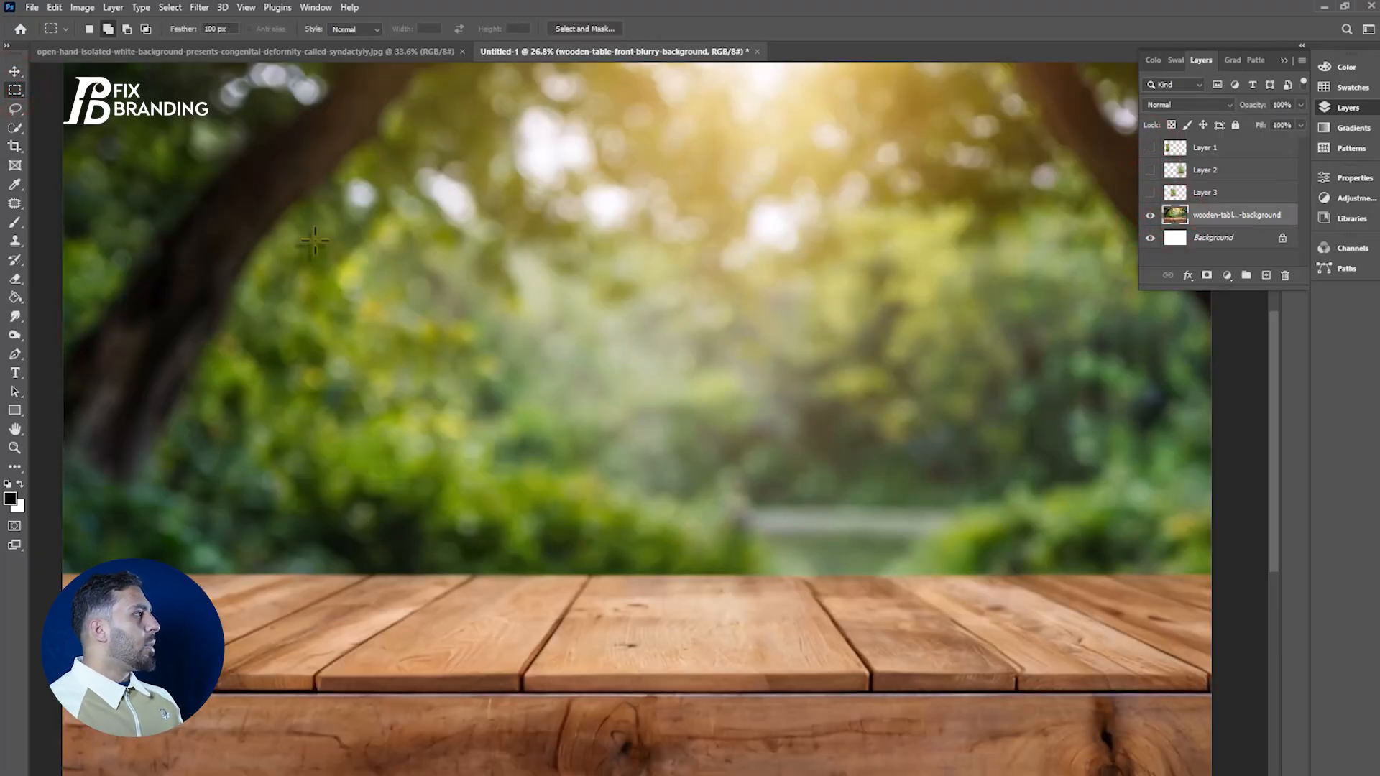
left_click(223, 30)
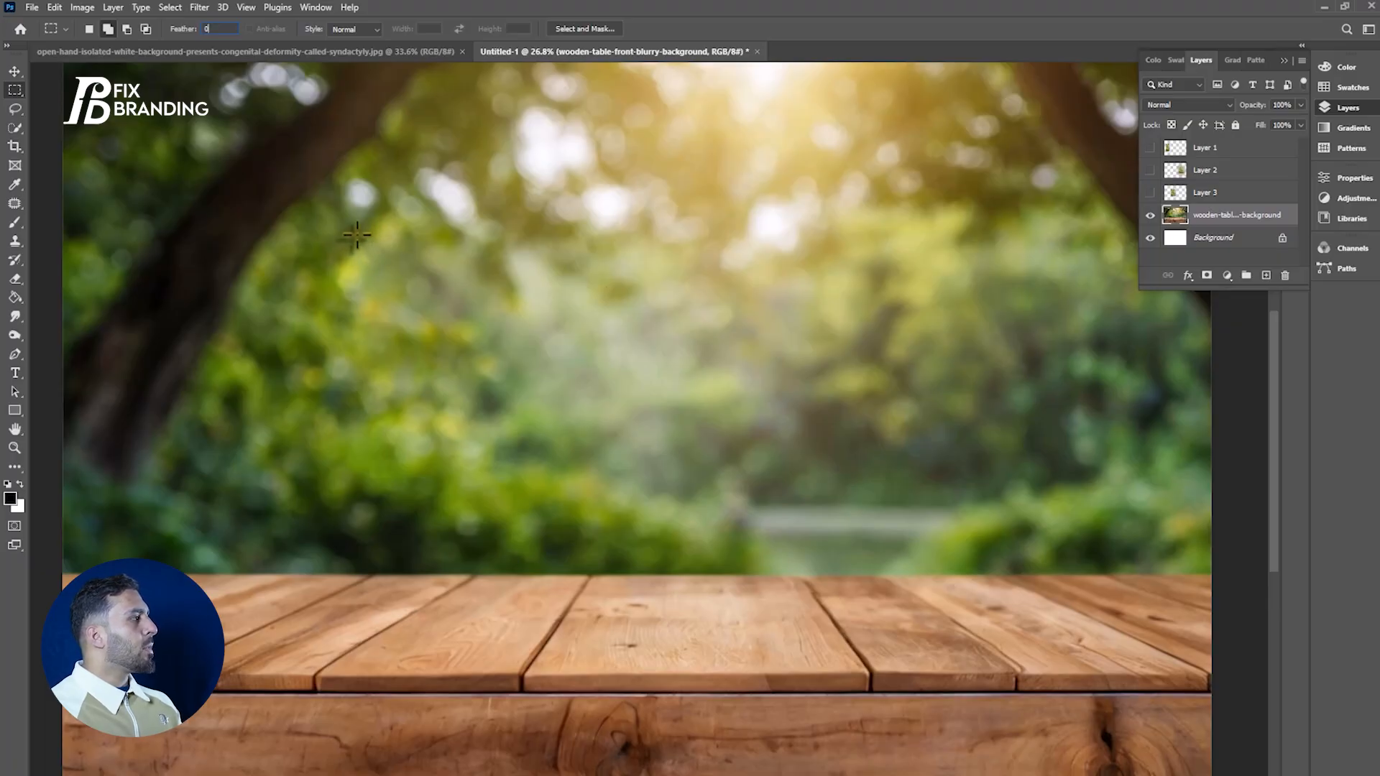
left_click_drag(358, 235, 595, 471)
key("ctrl+d")
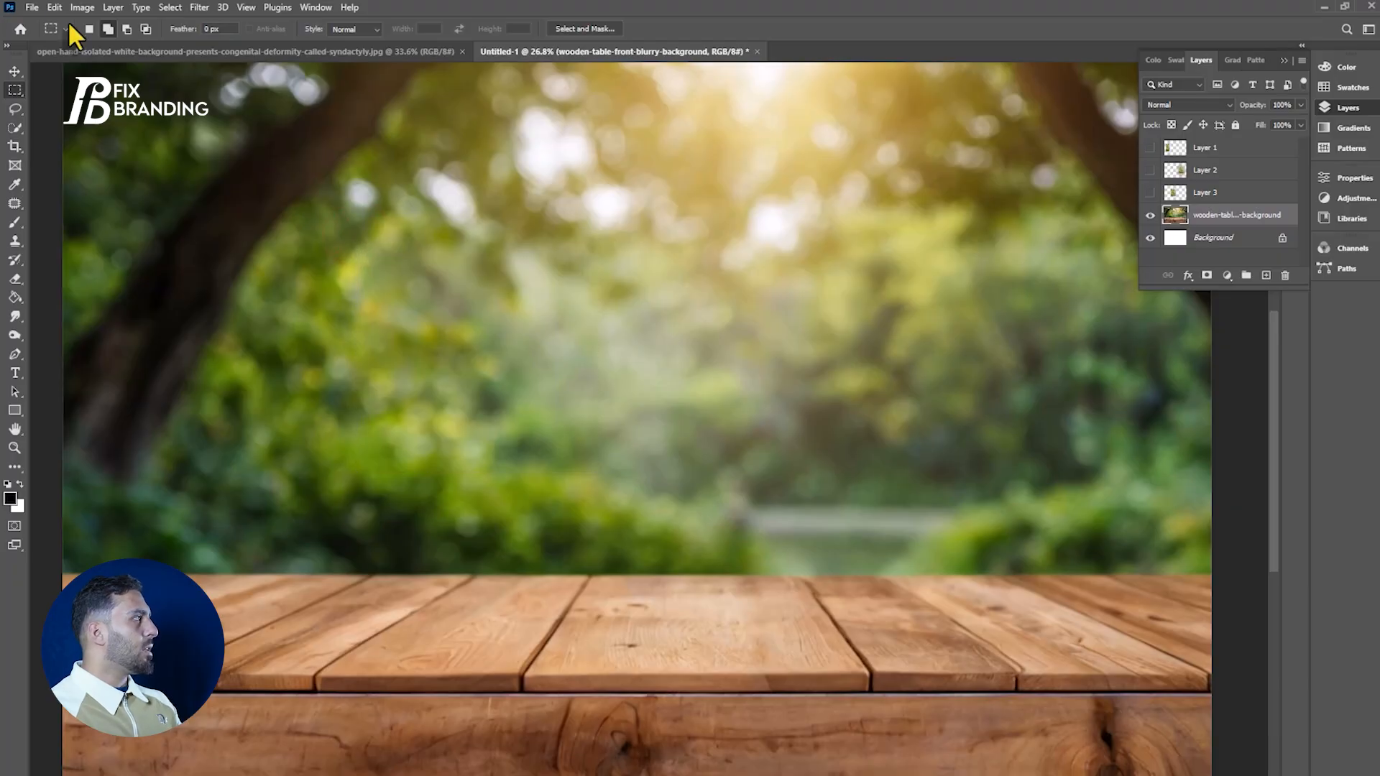
In New Selection mode, draw several rectangular selections one after another across the trees, and clear the last one
left_click_drag(389, 233, 503, 352)
left_click_drag(545, 235, 721, 397)
left_click_drag(754, 235, 1047, 489)
left_click_drag(382, 237, 517, 352)
left_click_drag(535, 256, 656, 369)
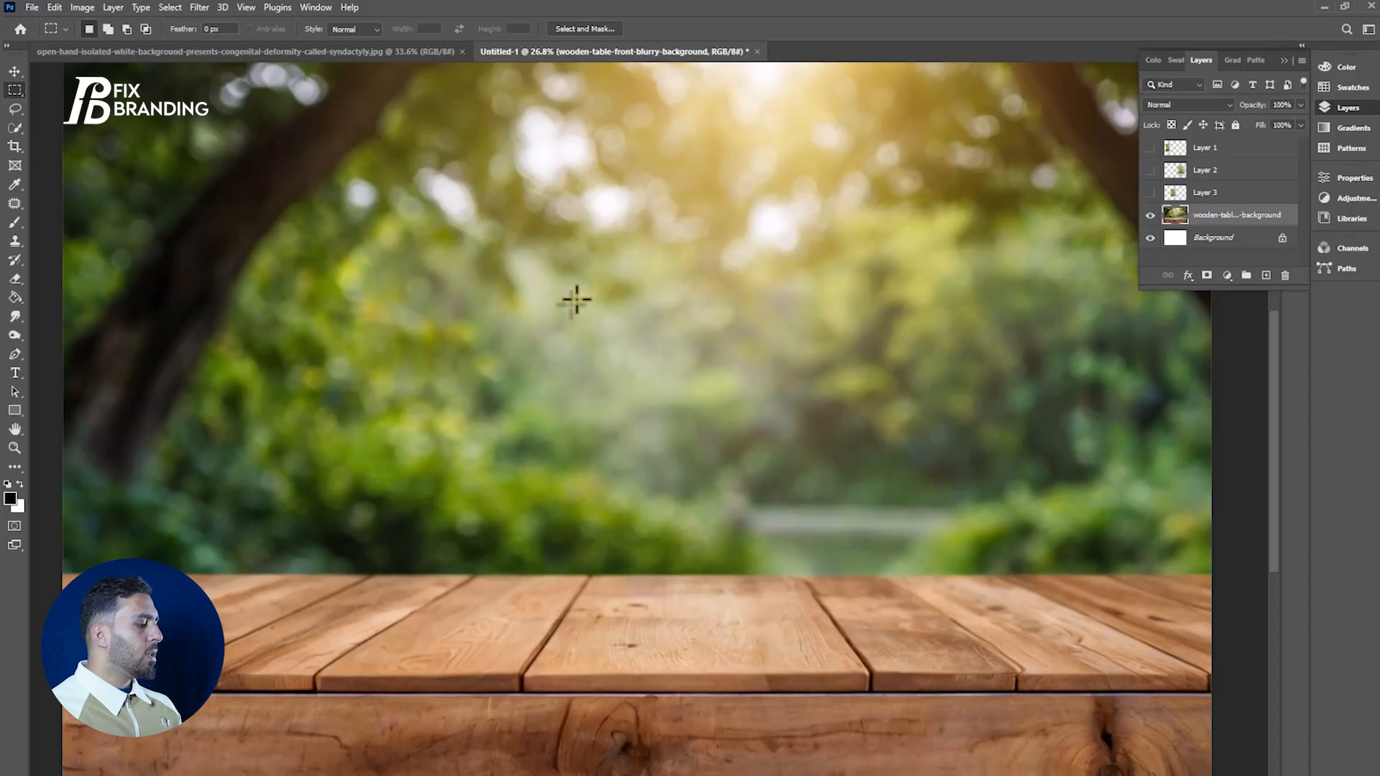
left_click(527, 286)
left_click_drag(523, 283, 568, 332)
key("ctrl+d")
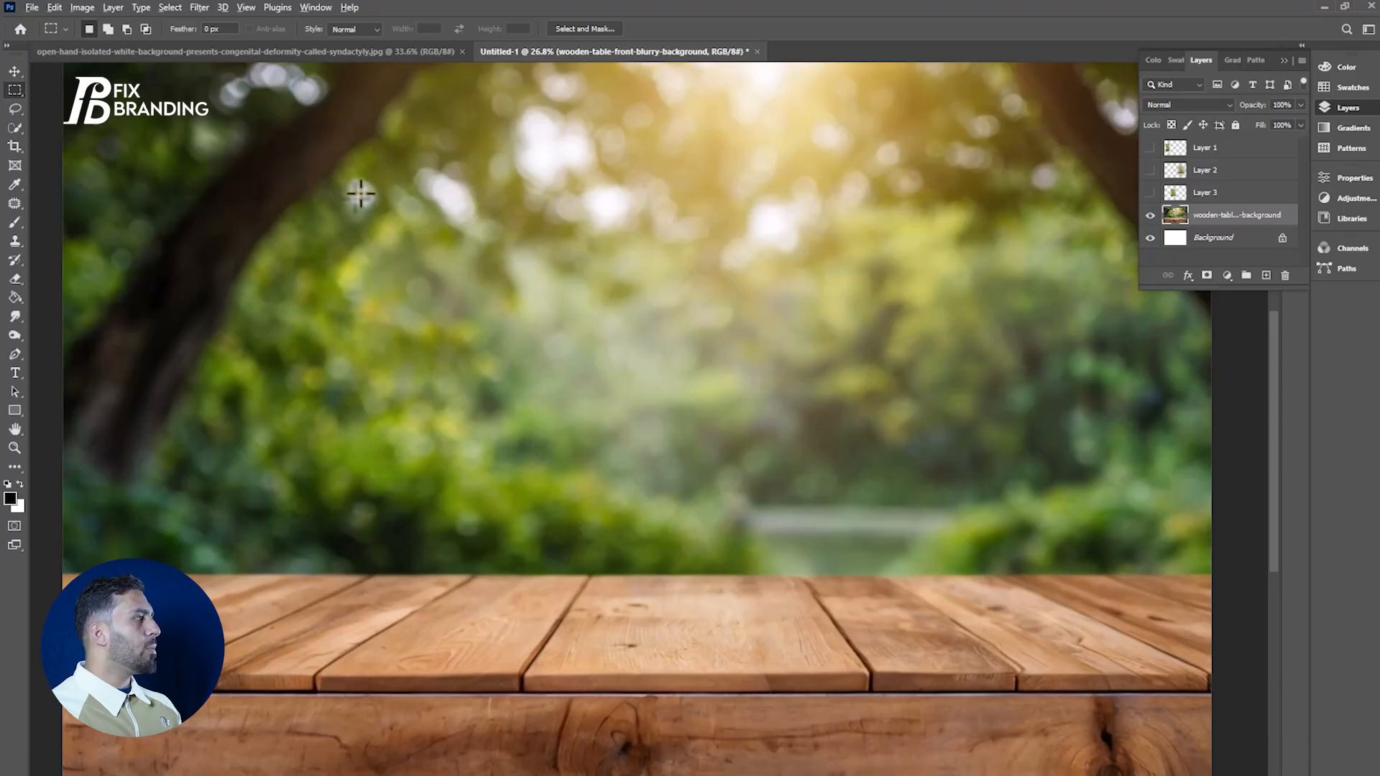
Try small and medium rectangular selections around the bright spots beside the left tree, clearing them between attempts
mouse_move(359, 193)
left_mouse_down()
mouse_move(403, 252)
mouse_move(363, 206)
mouse_move(403, 222)
mouse_move(423, 259)
mouse_move(362, 192)
mouse_move(460, 305)
mouse_move(428, 300)
mouse_move(383, 234)
left_mouse_up()
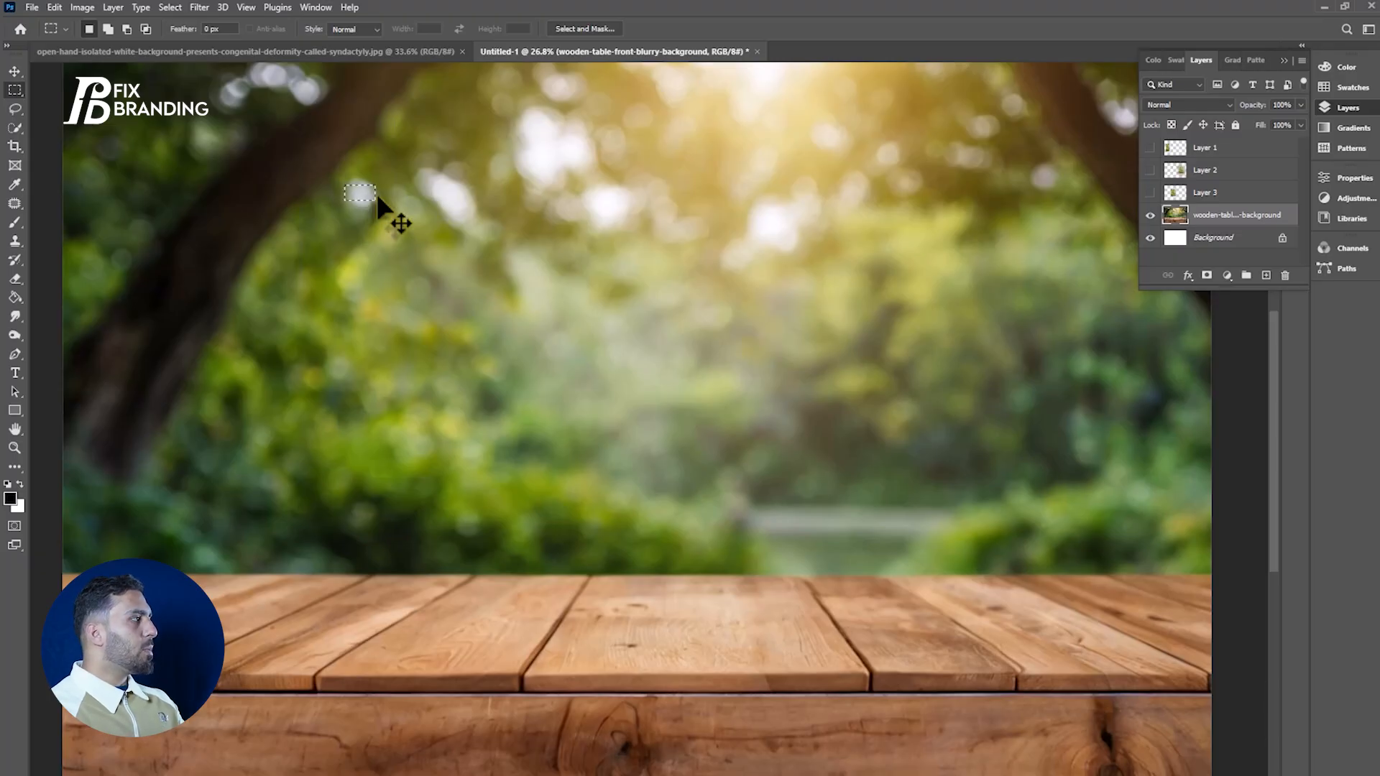
key("ctrl+d")
left_click_drag(333, 170, 425, 247)
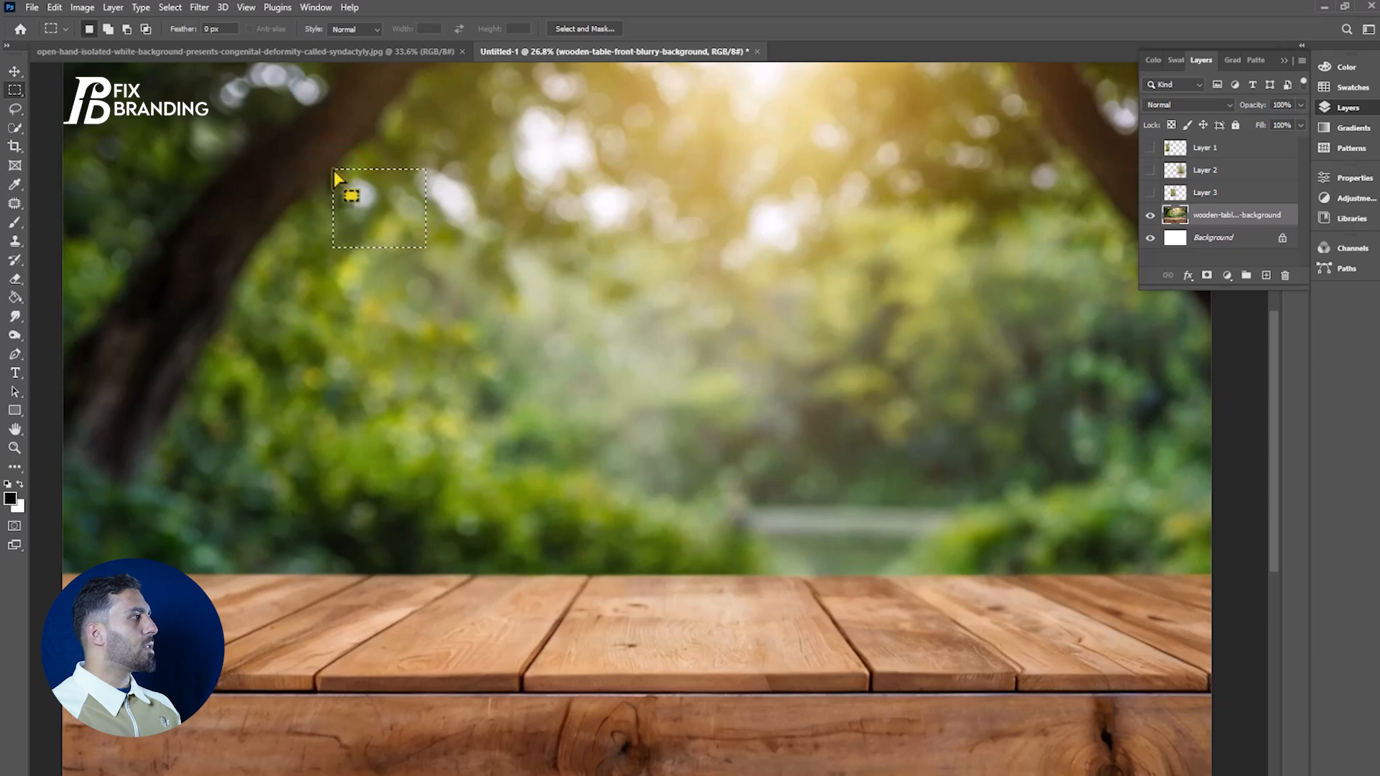
left_click_drag(488, 167, 653, 315)
left_click(464, 251)
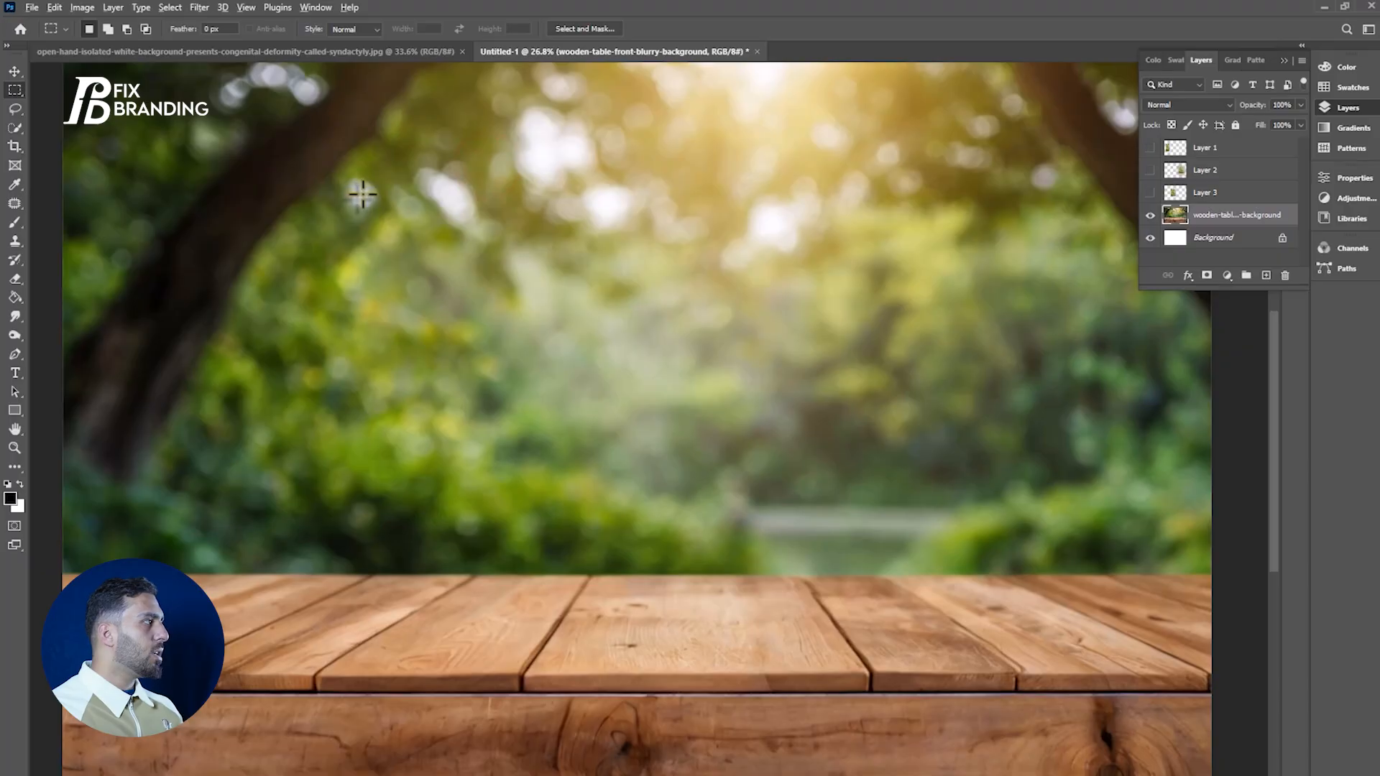
left_click_drag(363, 193, 407, 225)
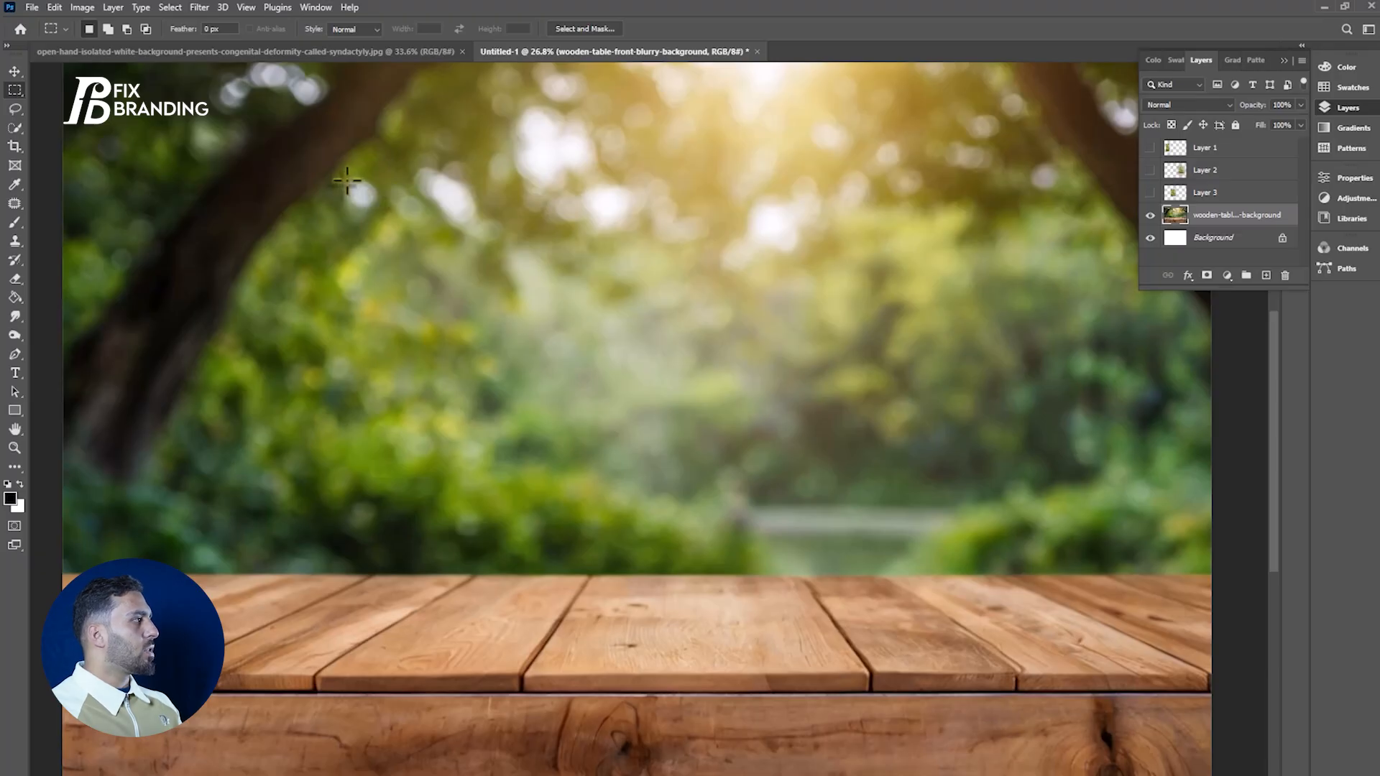
Try a freely proportioned rectangle over the left trees and a square drawn outward from the image's centre, clearing each selection
left_click_drag(346, 180, 558, 417)
key("ctrl+d")
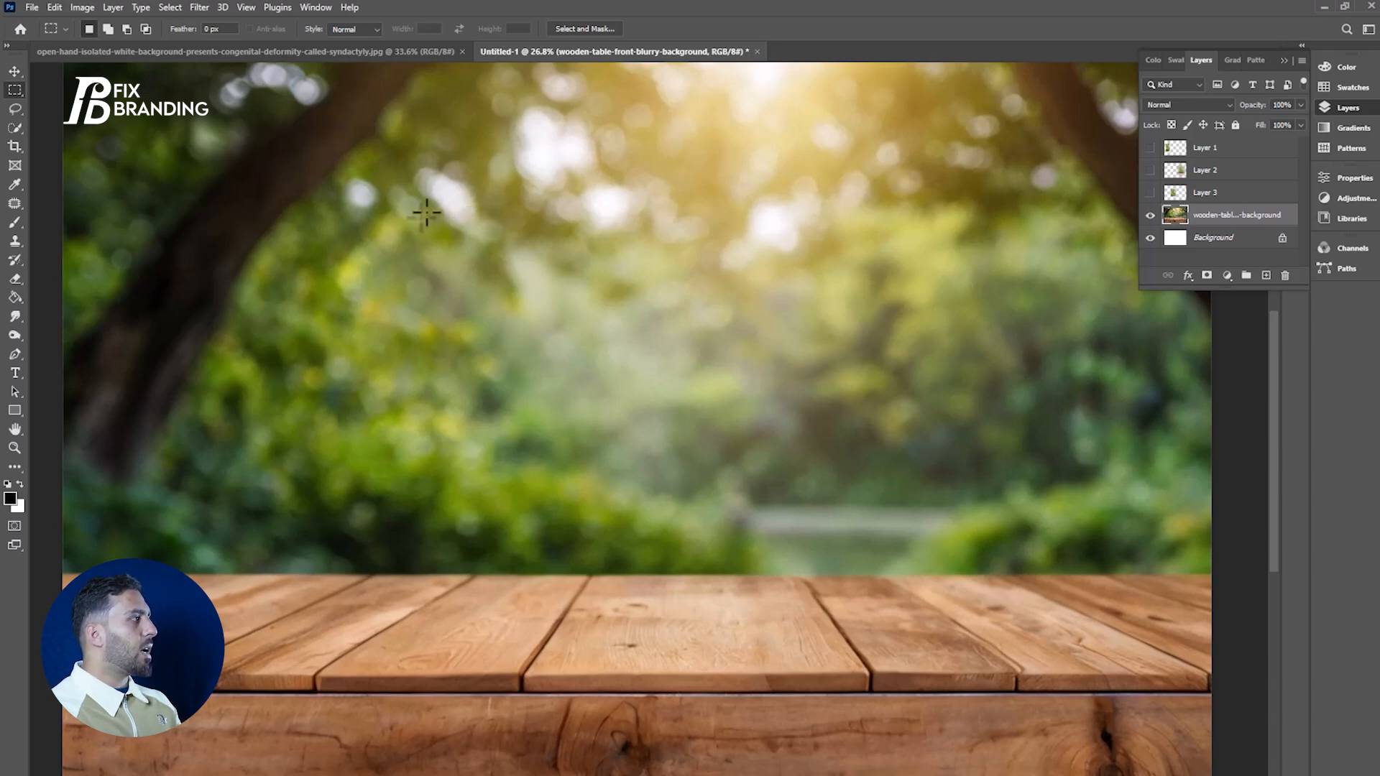
mouse_move(637, 322)
left_mouse_down()
mouse_move(782, 449)
mouse_move(748, 389)
mouse_move(690, 342)
mouse_move(810, 461)
mouse_move(656, 343)
mouse_move(787, 452)
mouse_move(881, 517)
mouse_move(769, 422)
mouse_move(665, 360)
mouse_move(905, 513)
mouse_move(642, 327)
mouse_move(867, 495)
left_mouse_up()
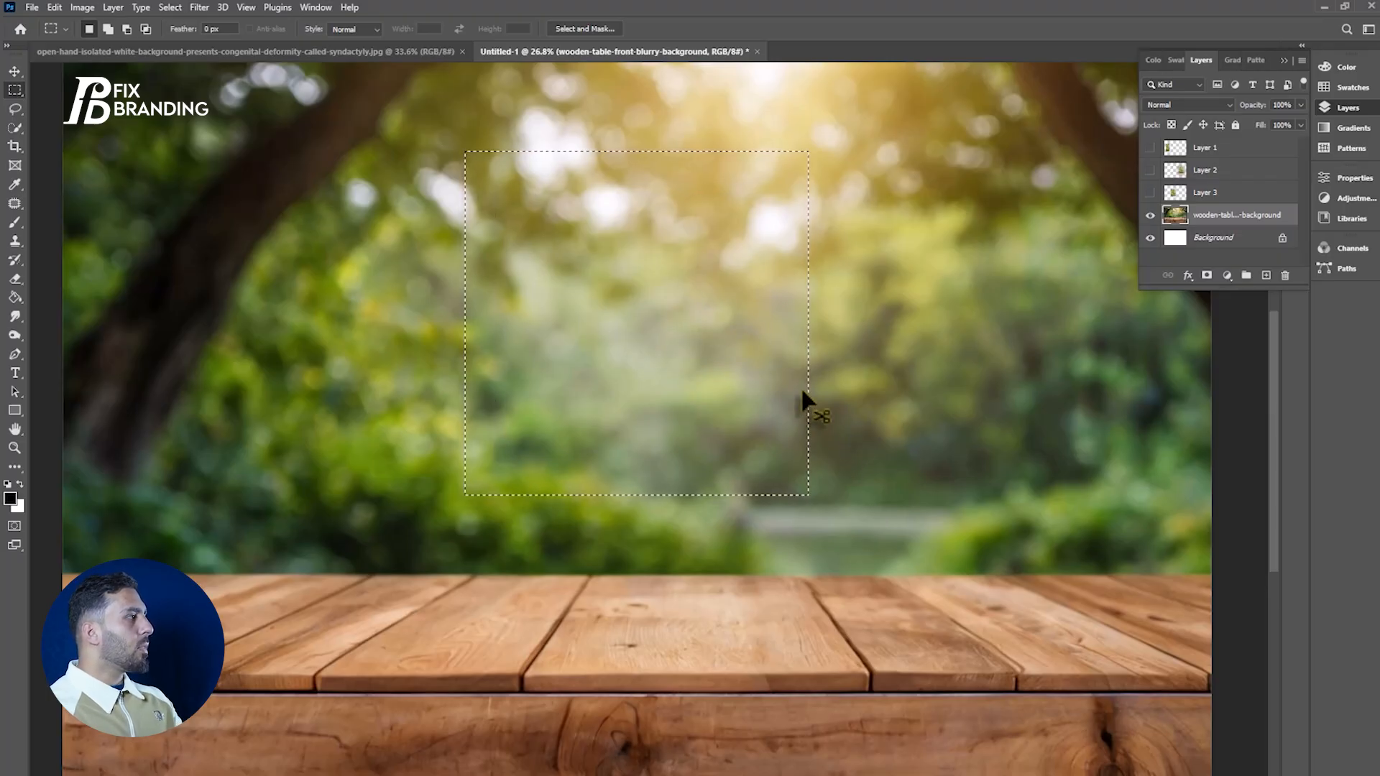
key("ctrl+d")
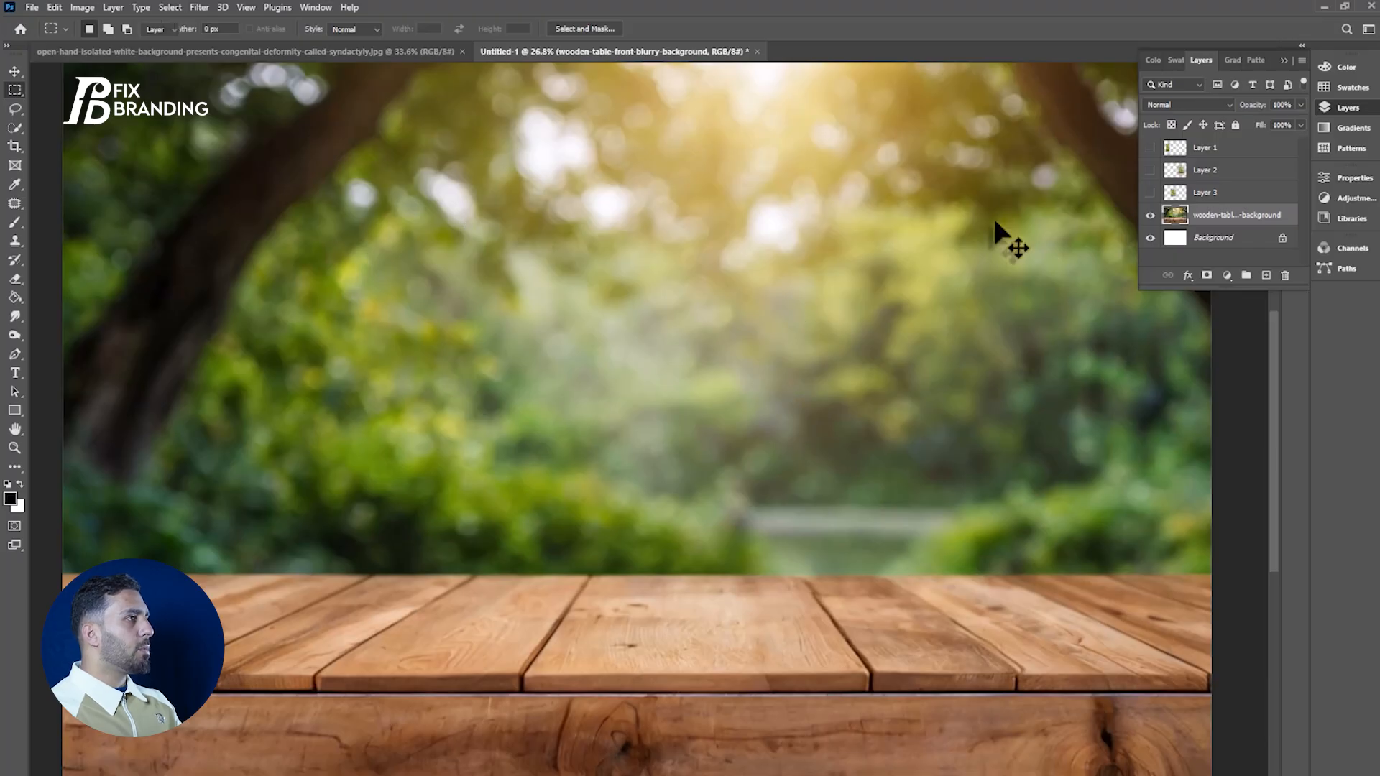
Activate the Move tool and delete Layer 1, Layer 2 and Layer 3 together
key("v")
left_click(1182, 150)
left_click(1175, 194, "shift")
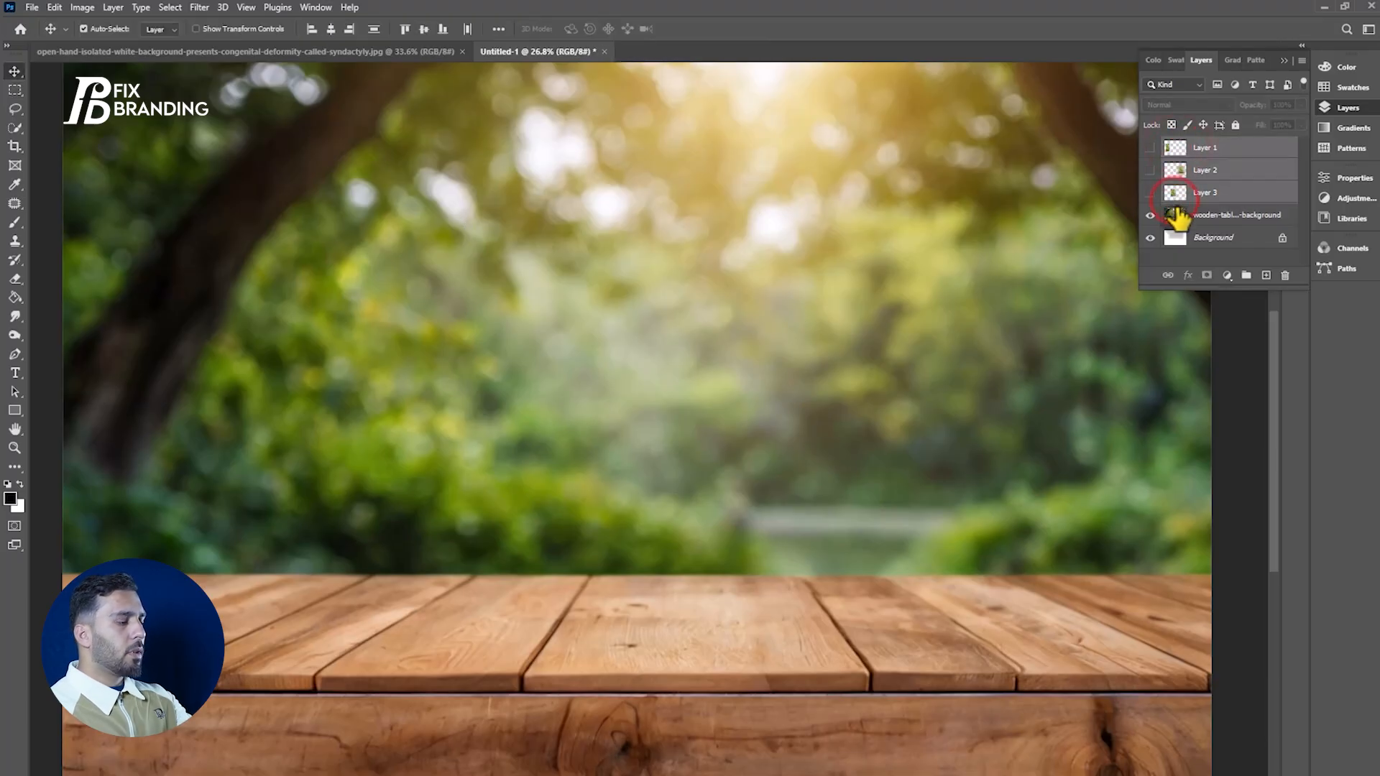
key("Delete")
left_click(15, 90)
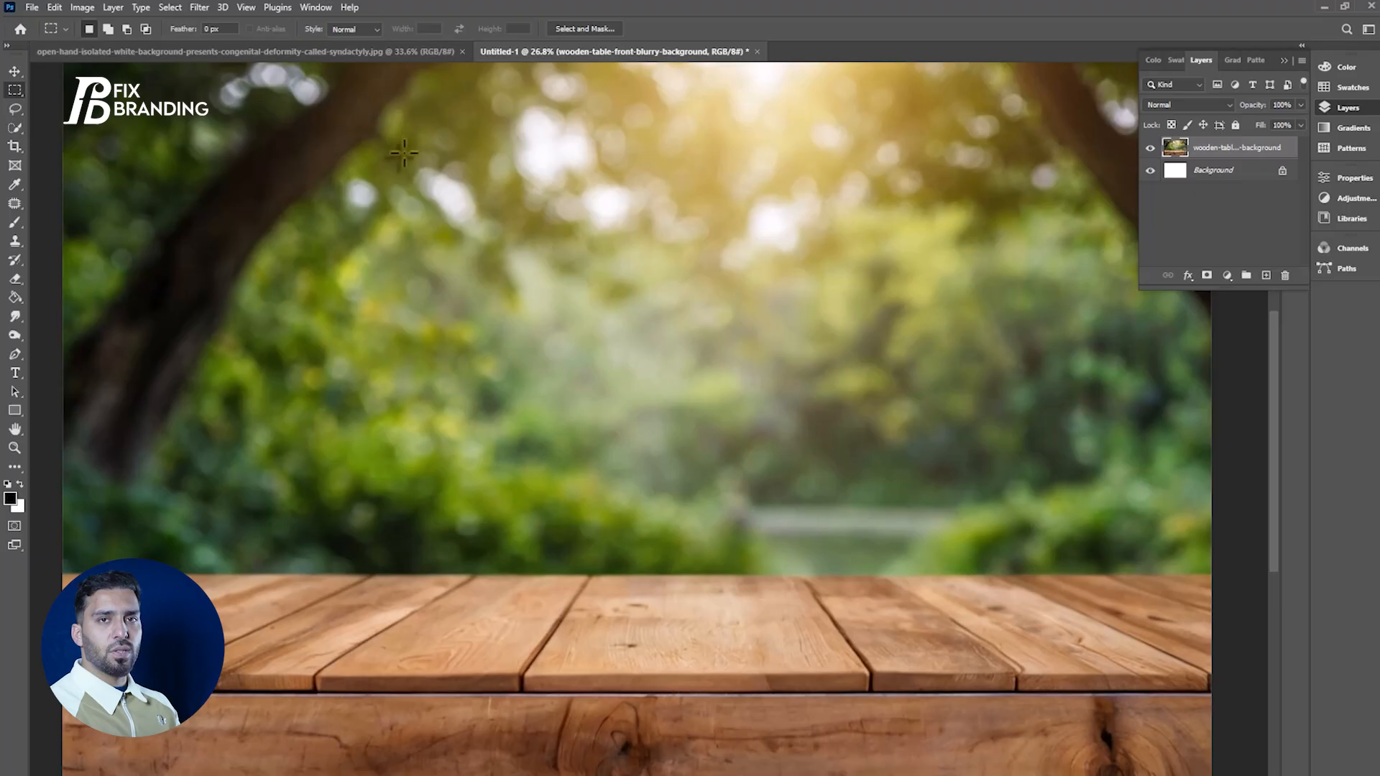
left_click(14, 71)
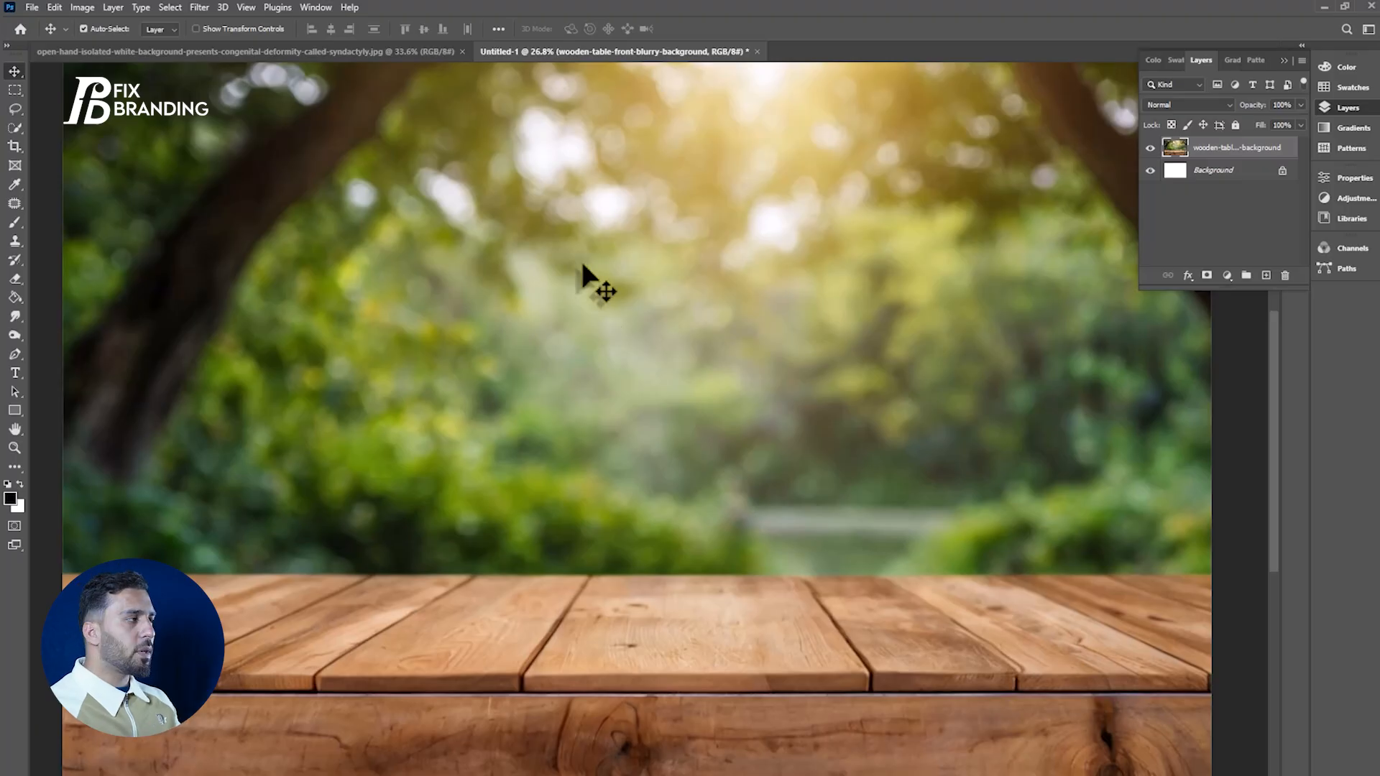
left_click(612, 273)
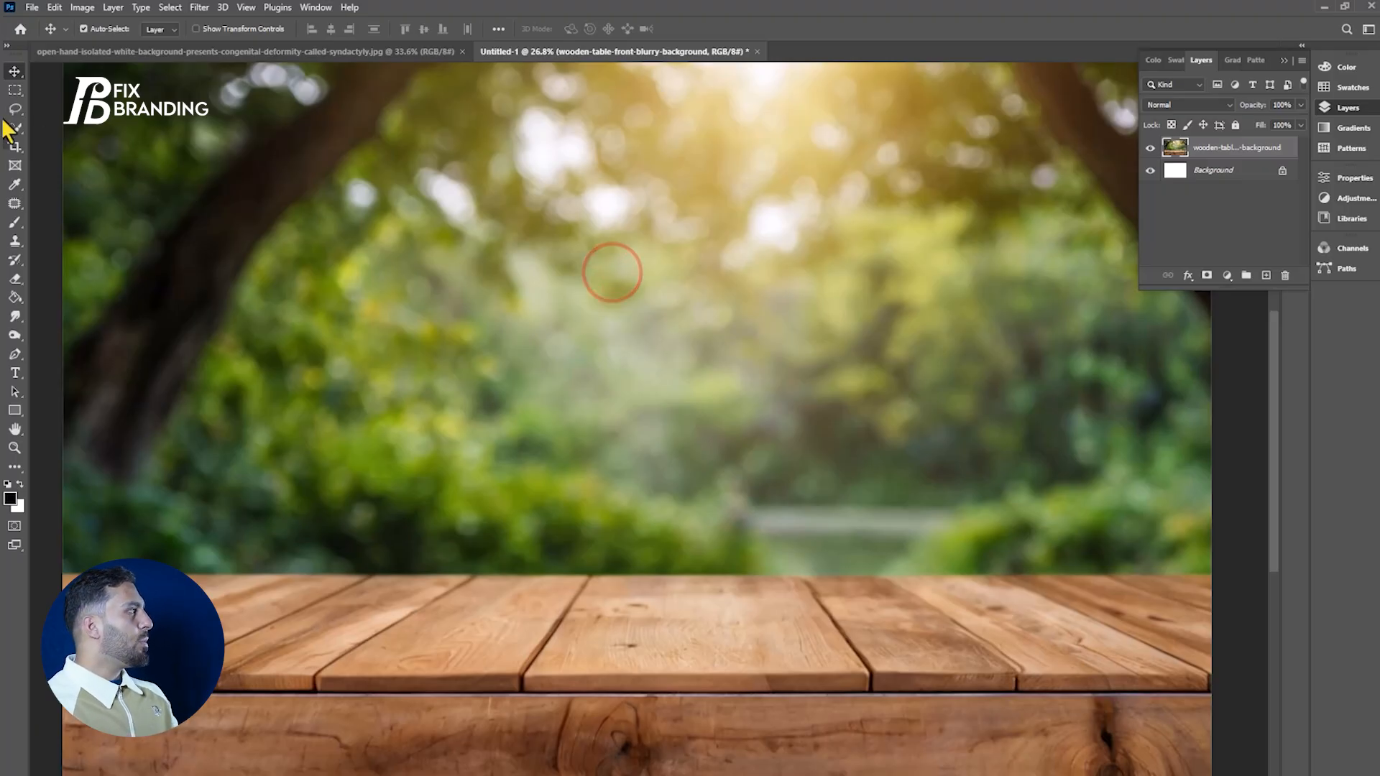
left_click(16, 89)
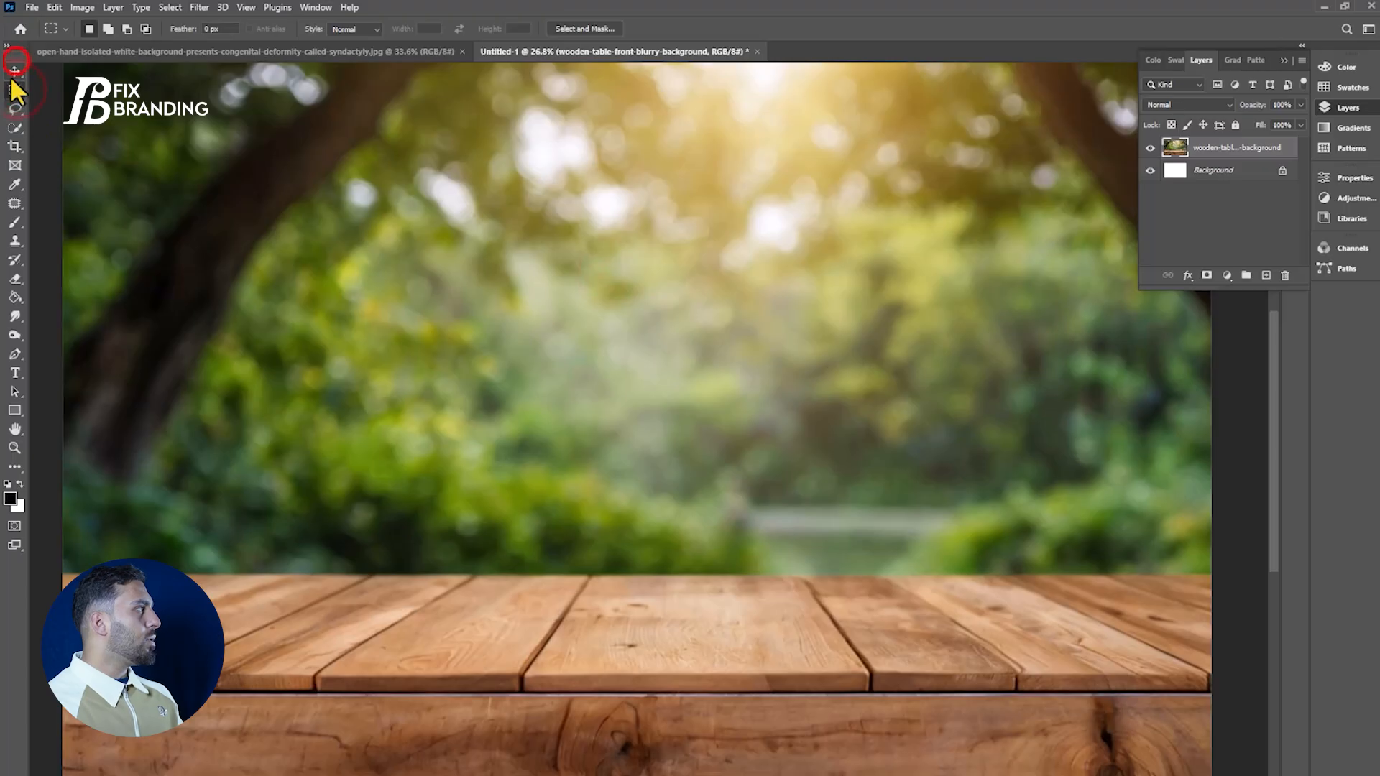
left_click(13, 70)
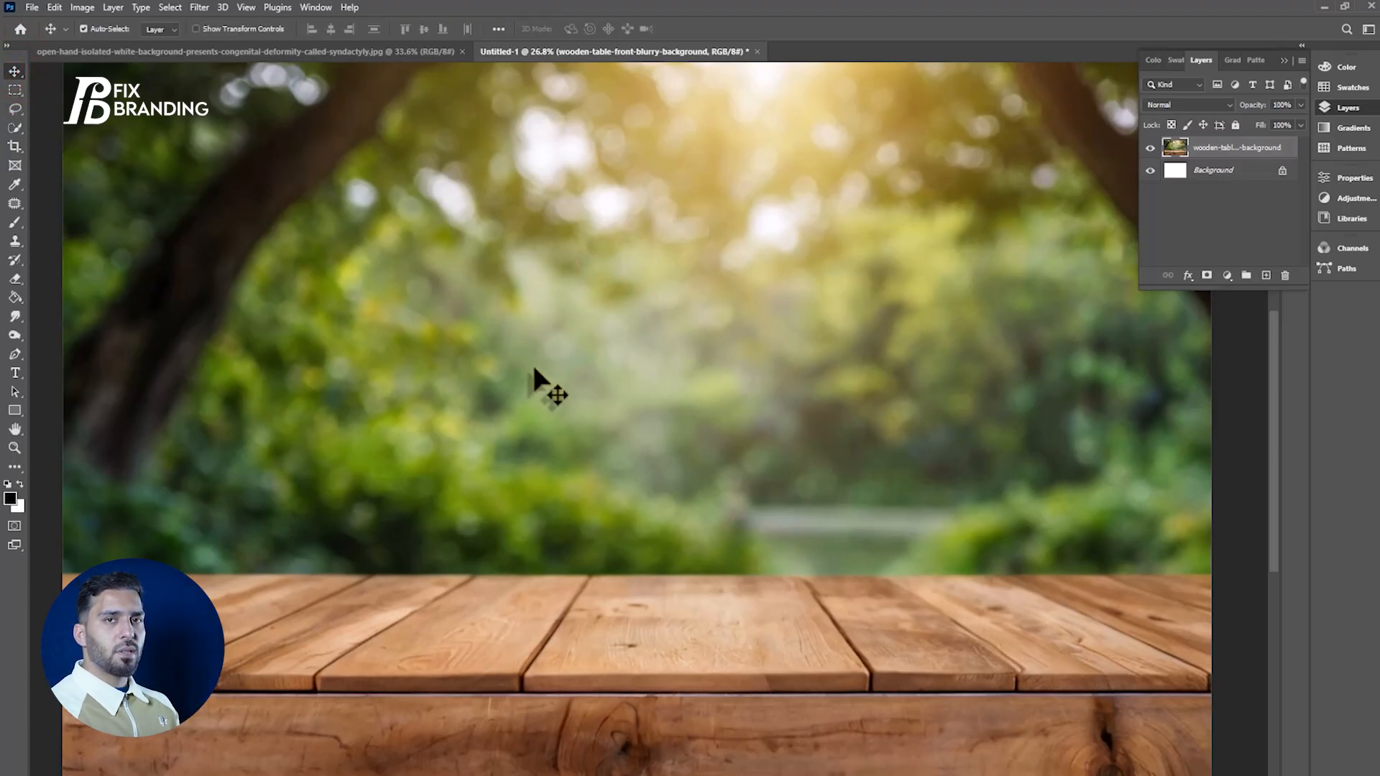
key("ctrl")
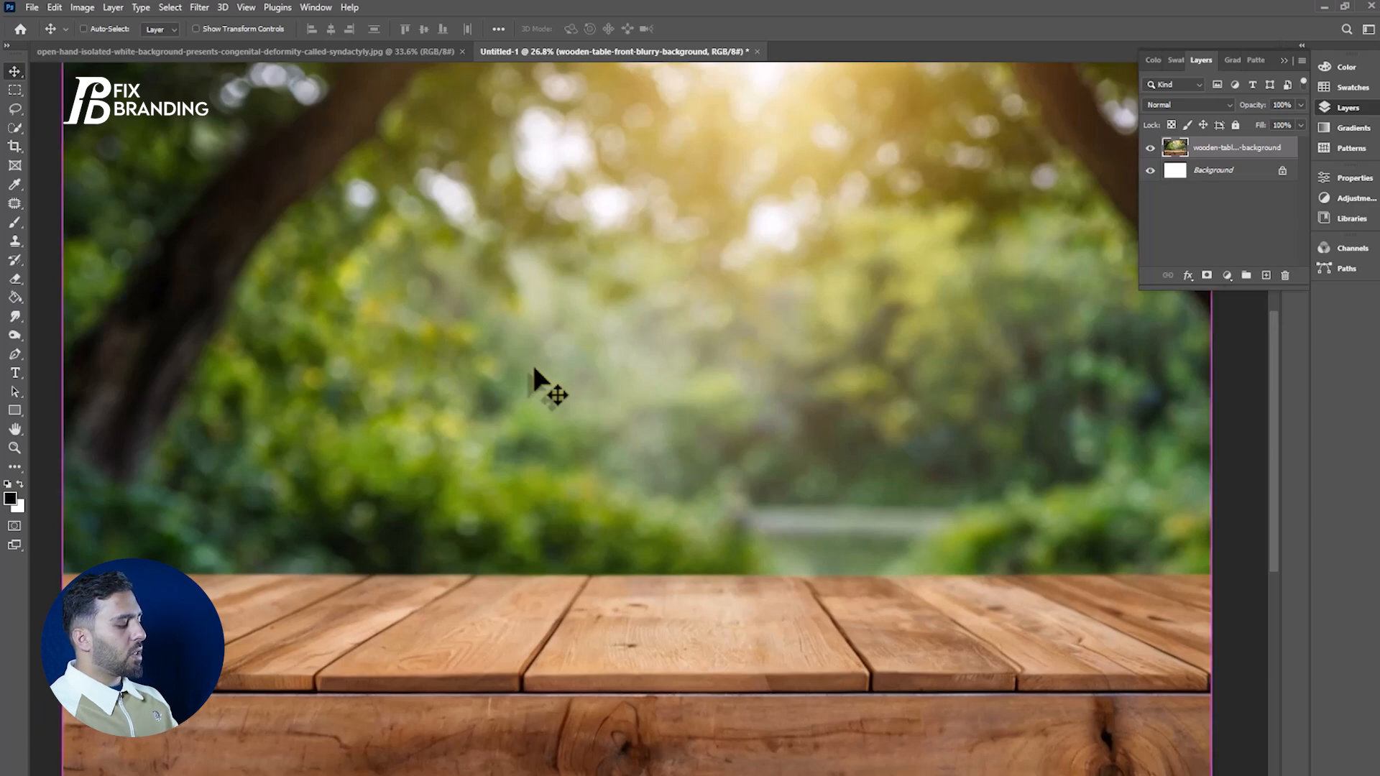
Create a new layer named 01 and draw a large rectangular selection over the middle of the trees, down to the table's edge
key("ctrl+shift+n")
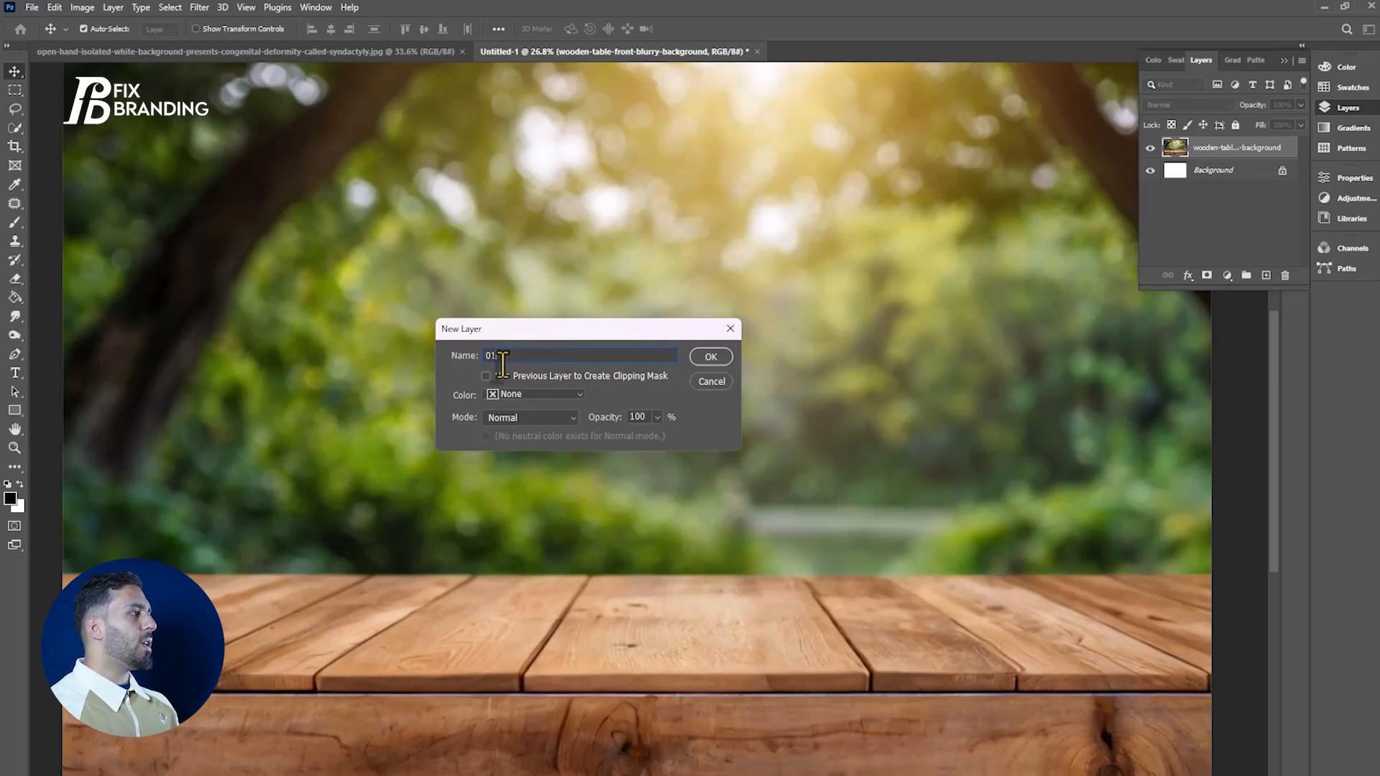
left_click(718, 355)
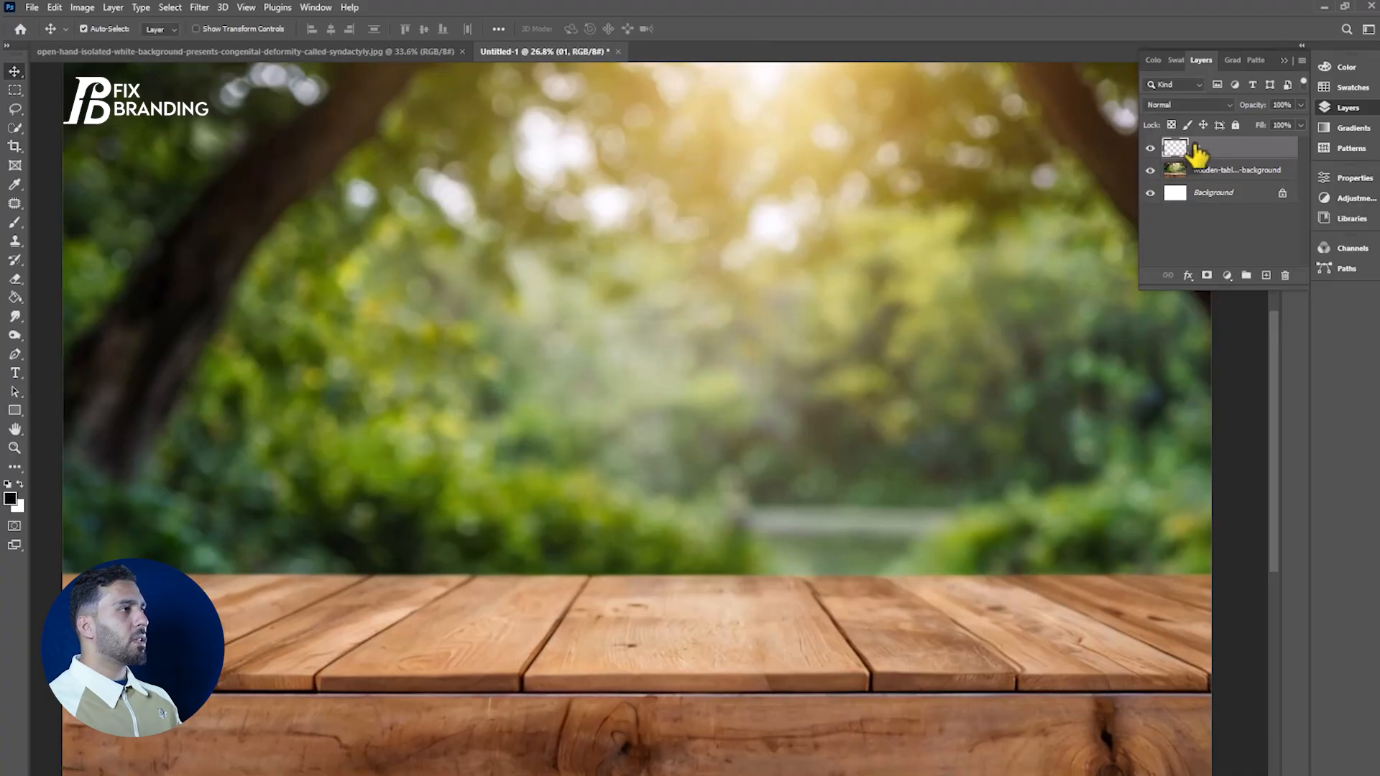
left_click(15, 89)
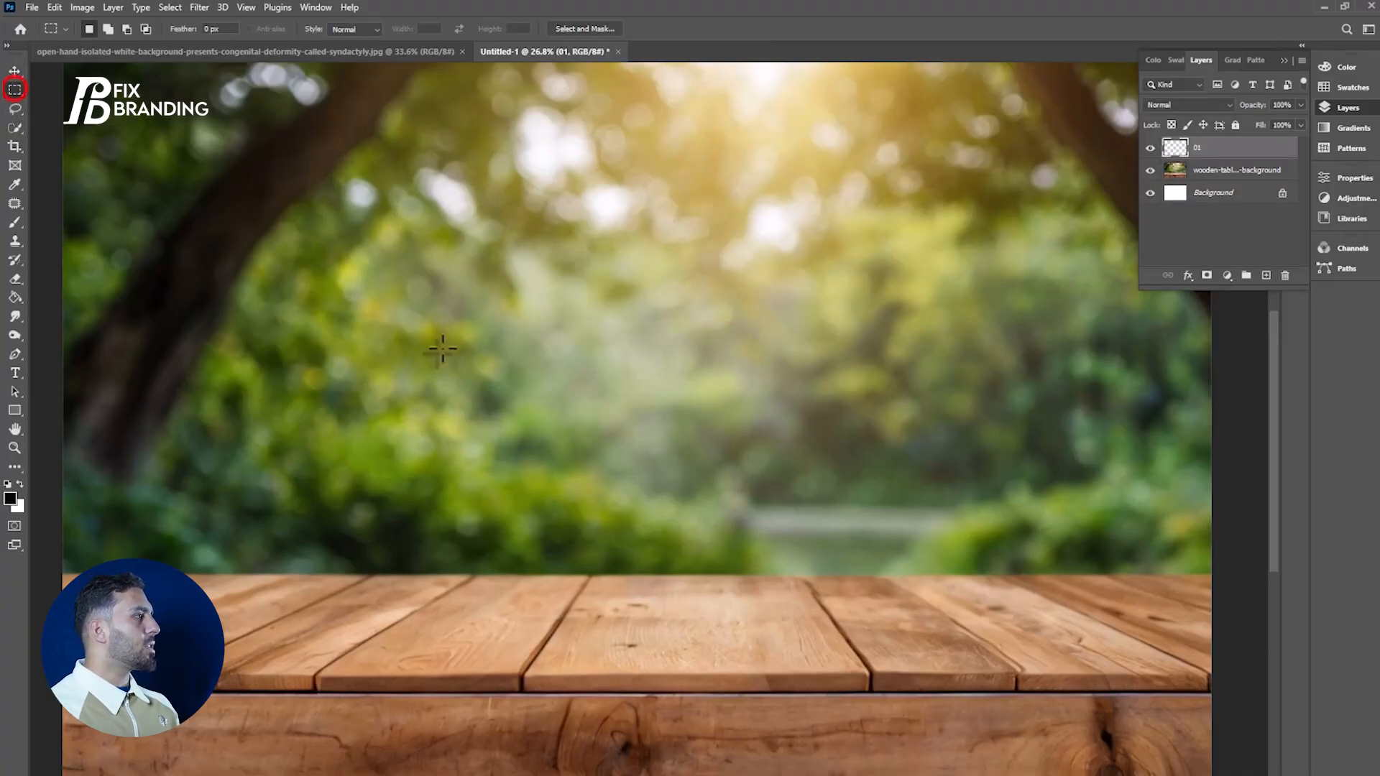
left_click_drag(378, 215, 914, 577)
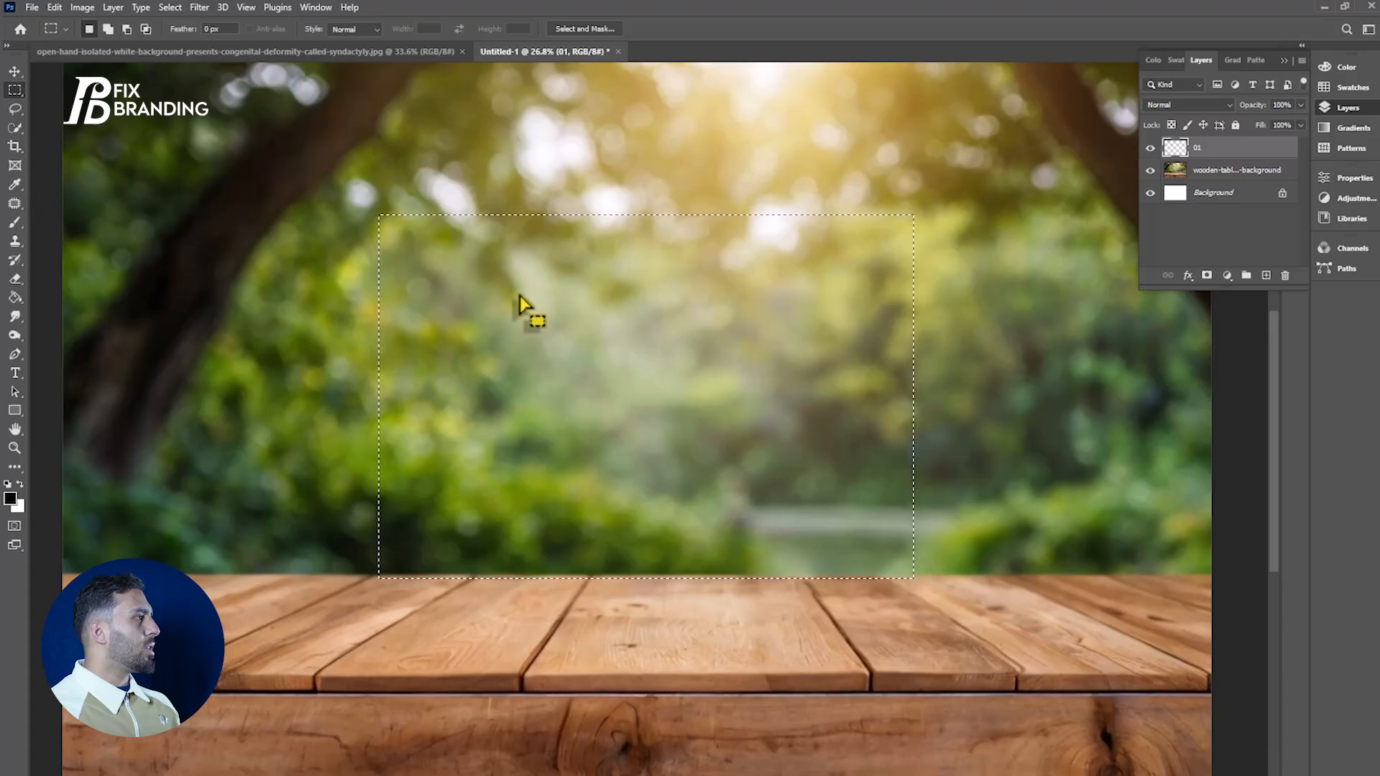
Paint black brush strokes inside the rectangular selection on layer 01, clear the selection and activate the Move tool
left_click(14, 222)
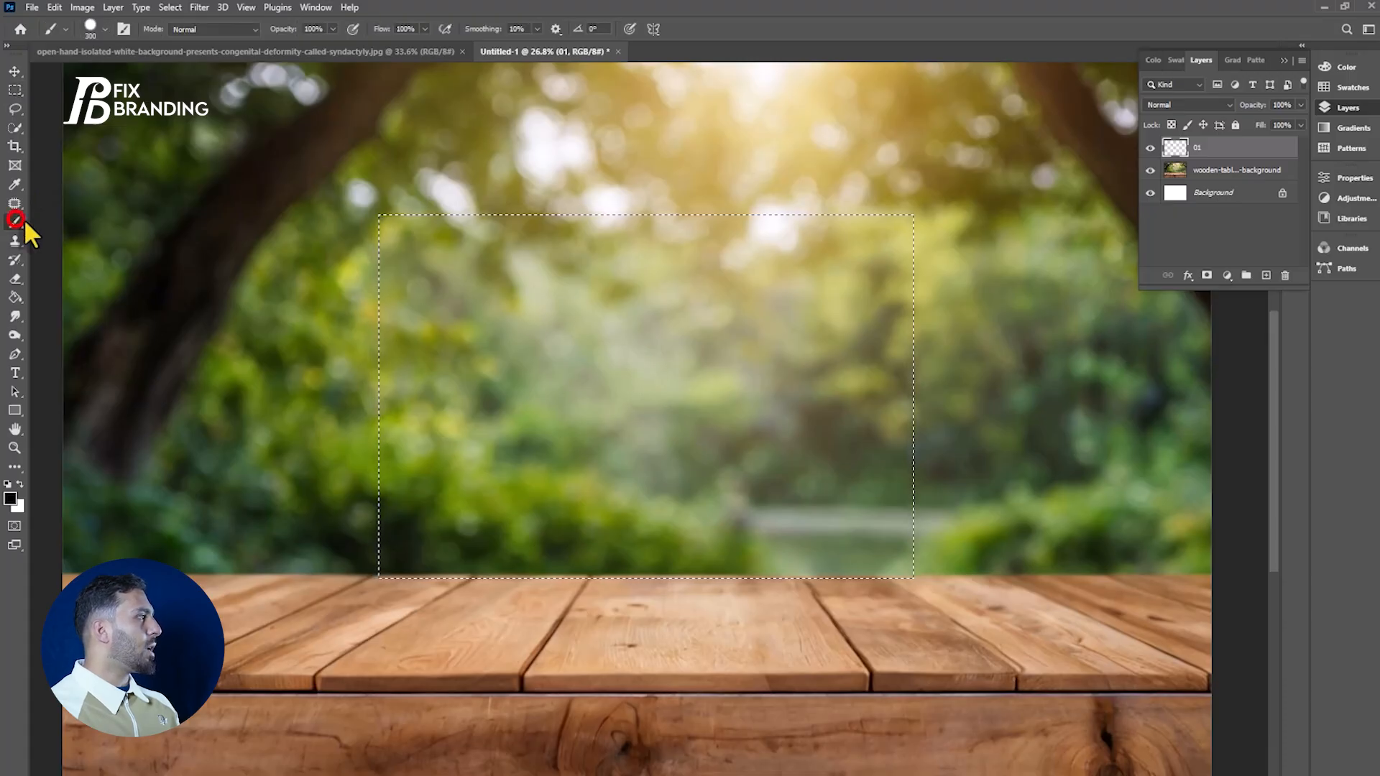
mouse_move(536, 388)
left_mouse_down()
mouse_move(609, 338)
mouse_move(743, 179)
mouse_move(820, 317)
mouse_move(908, 330)
mouse_move(928, 468)
left_mouse_up()
mouse_move(855, 566)
left_mouse_down()
mouse_move(554, 579)
mouse_move(409, 478)
mouse_move(391, 203)
mouse_move(529, 303)
mouse_move(795, 425)
mouse_move(508, 160)
mouse_move(550, 272)
mouse_move(753, 406)
mouse_move(432, 530)
mouse_move(437, 294)
mouse_move(807, 509)
mouse_move(833, 360)
mouse_move(925, 184)
mouse_move(801, 240)
mouse_move(738, 333)
left_mouse_up()
key("ctrl+d")
key("v")
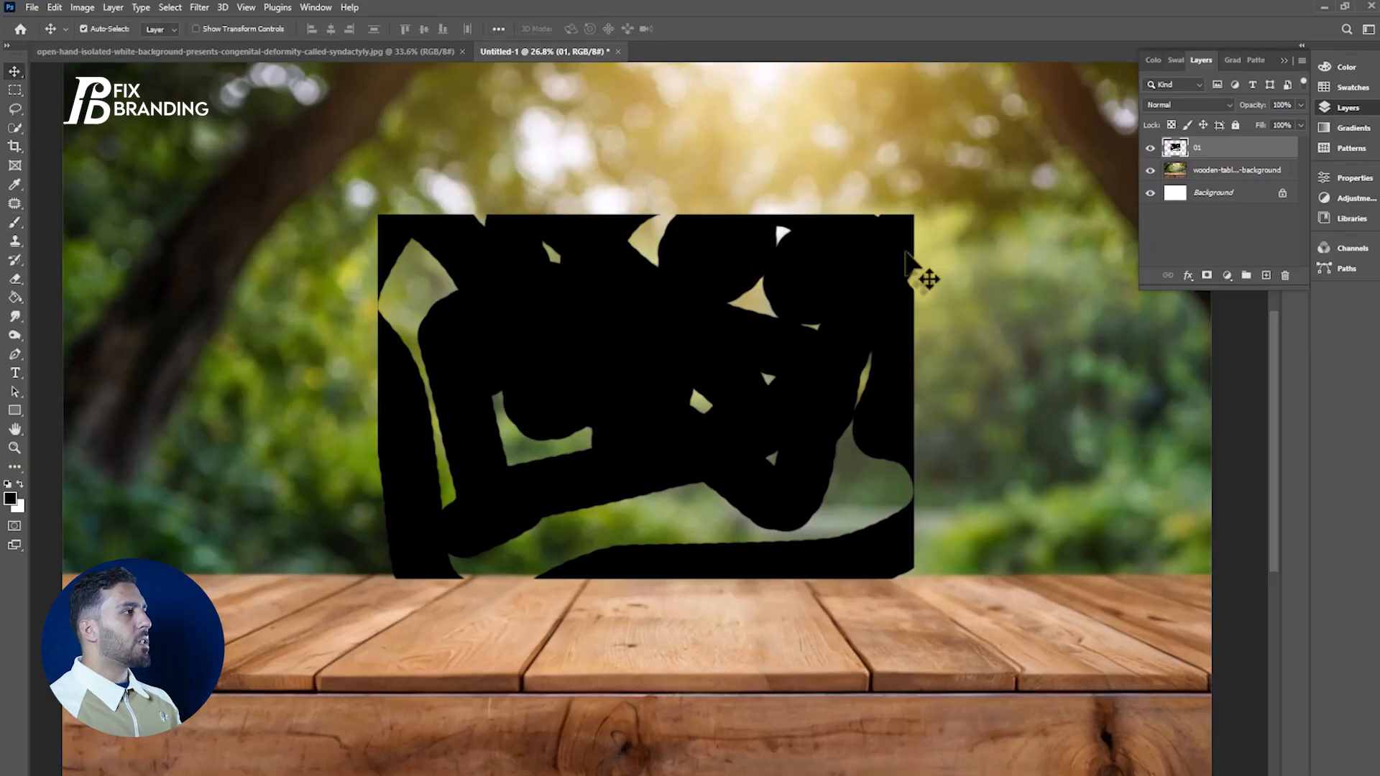
Move the painted black shape around the image, and delete layer 01
mouse_move(854, 277)
left_mouse_down()
mouse_move(821, 279)
mouse_move(759, 216)
mouse_move(973, 293)
mouse_move(604, 472)
mouse_move(647, 381)
mouse_move(956, 371)
mouse_move(882, 309)
mouse_move(885, 276)
left_mouse_up()
left_click(13, 71)
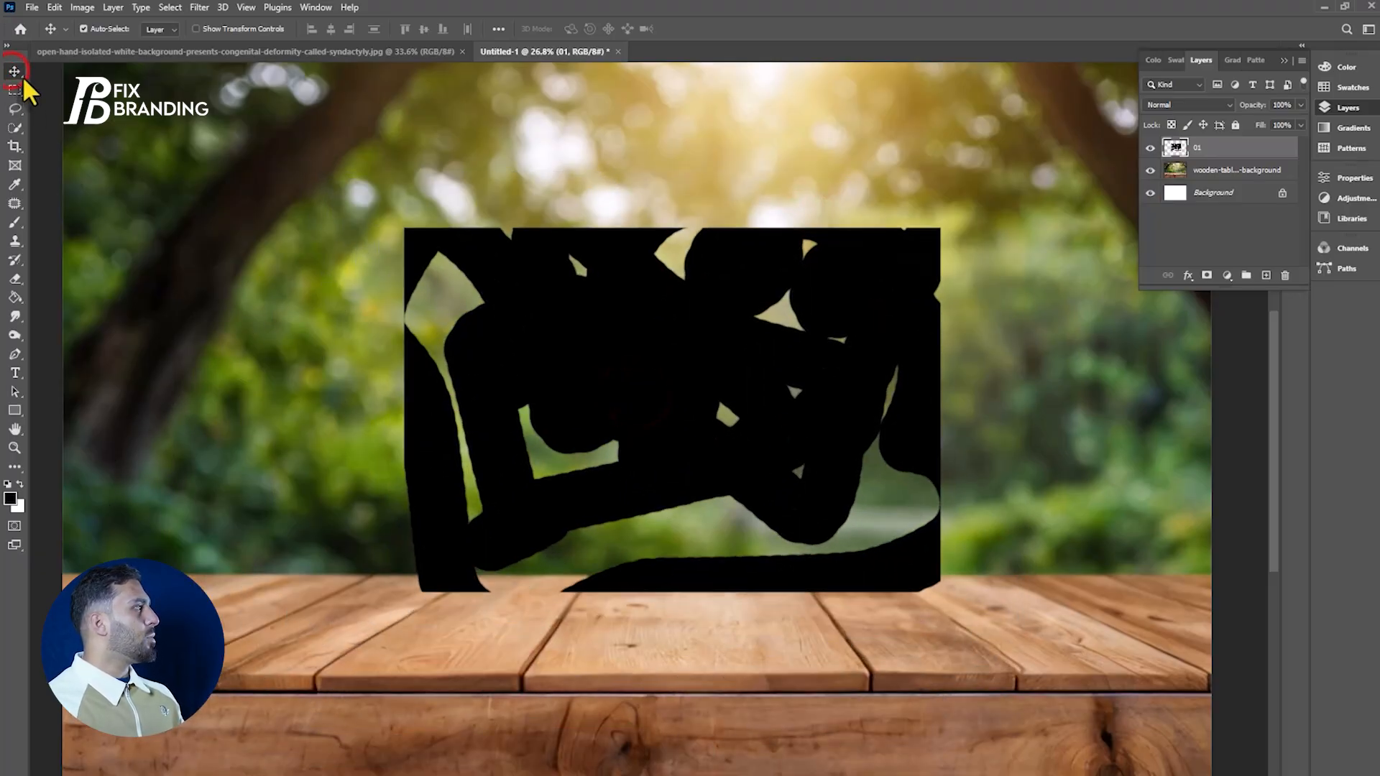
mouse_move(779, 338)
left_mouse_down()
mouse_move(690, 368)
mouse_move(752, 424)
mouse_move(542, 381)
mouse_move(531, 257)
mouse_move(1002, 274)
mouse_move(887, 539)
mouse_move(607, 400)
mouse_move(542, 530)
mouse_move(658, 423)
mouse_move(894, 338)
mouse_move(801, 370)
mouse_move(747, 349)
mouse_move(778, 348)
left_mouse_up()
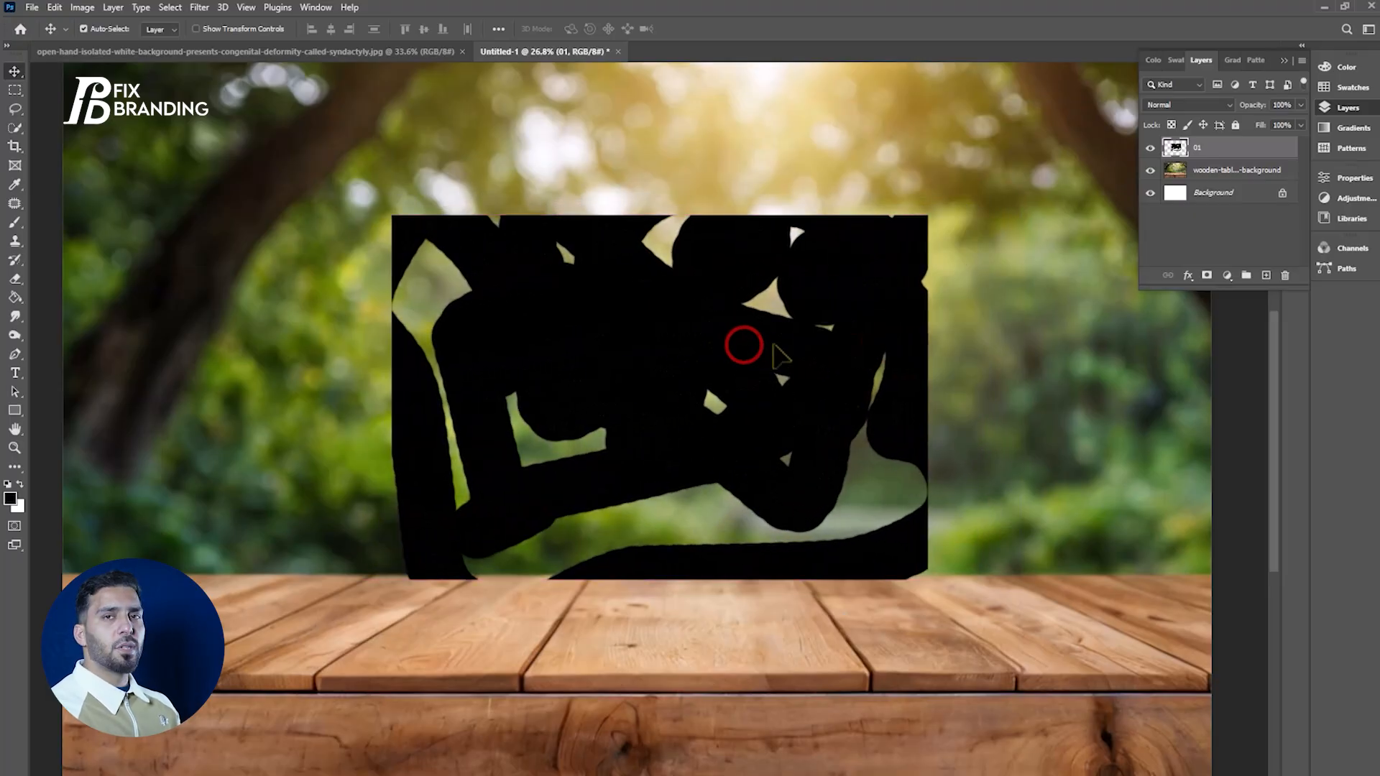
key("Delete")
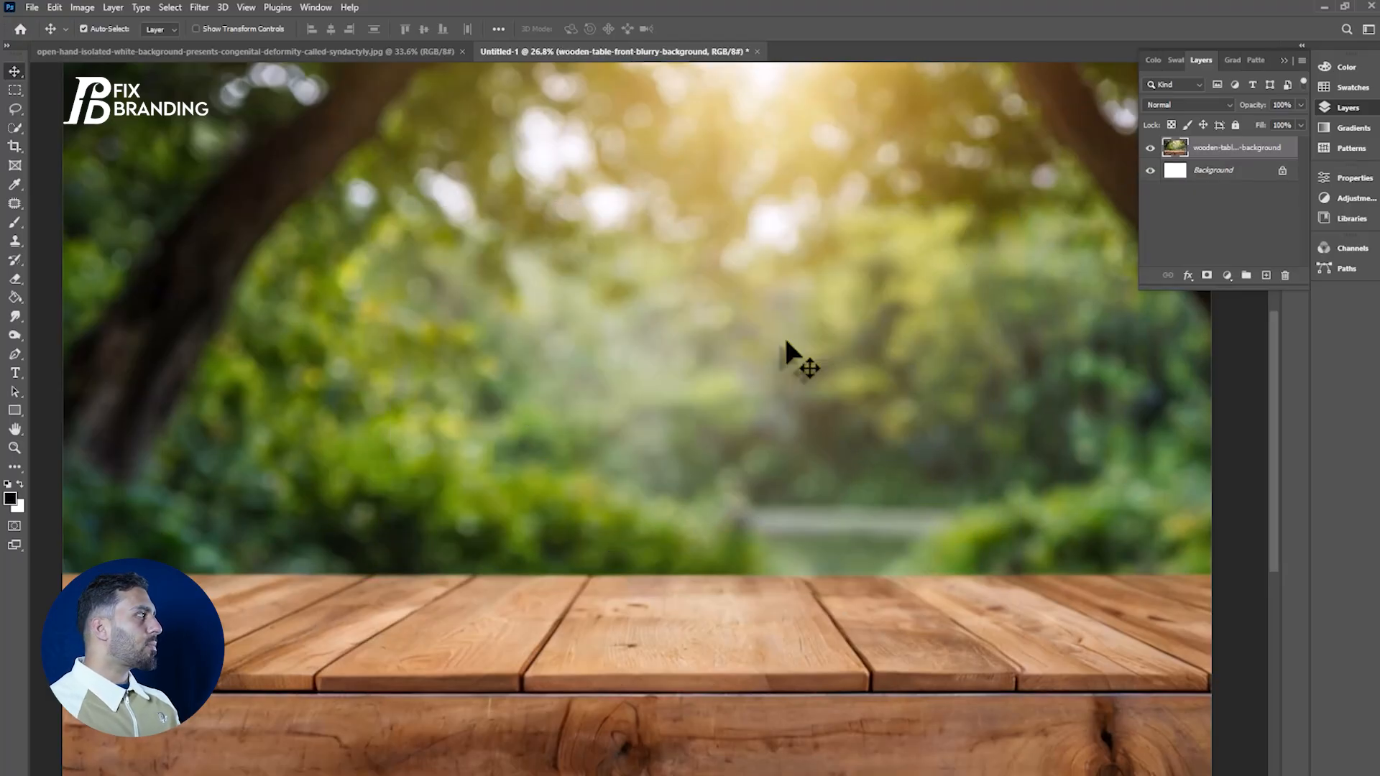
Draw a rectangular selection over the trees, collapse the layer list and reposition the selection outline closer to the image's centre
left_click(13, 91)
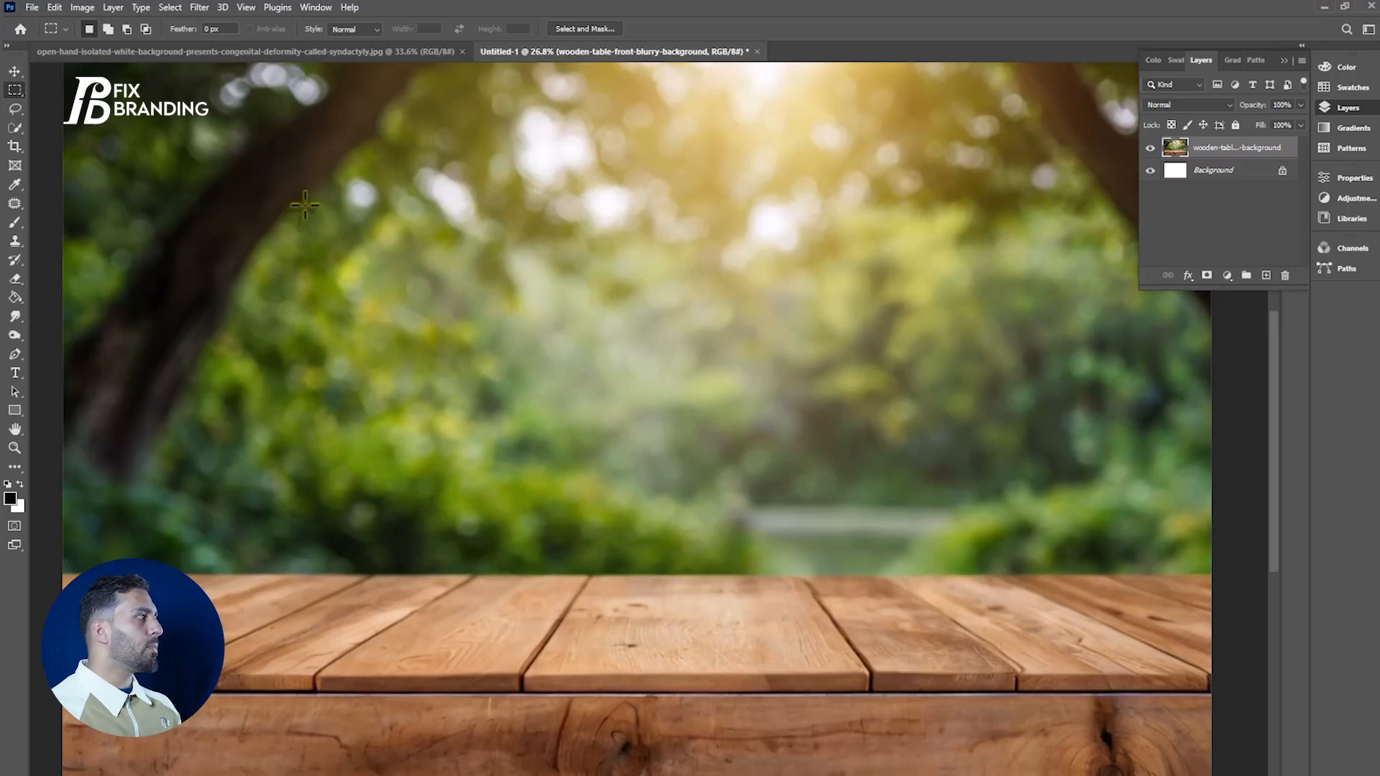
left_click_drag(285, 146, 705, 563)
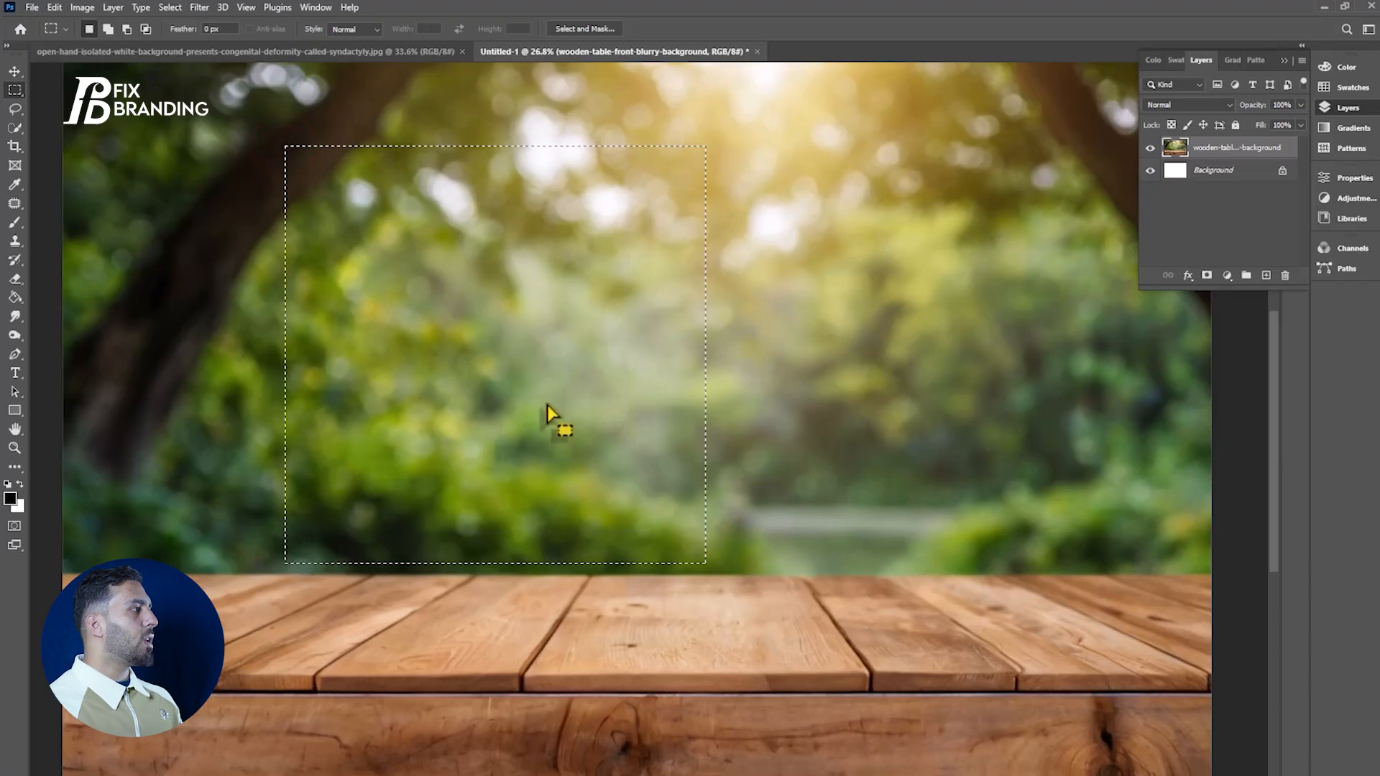
left_click(1280, 61)
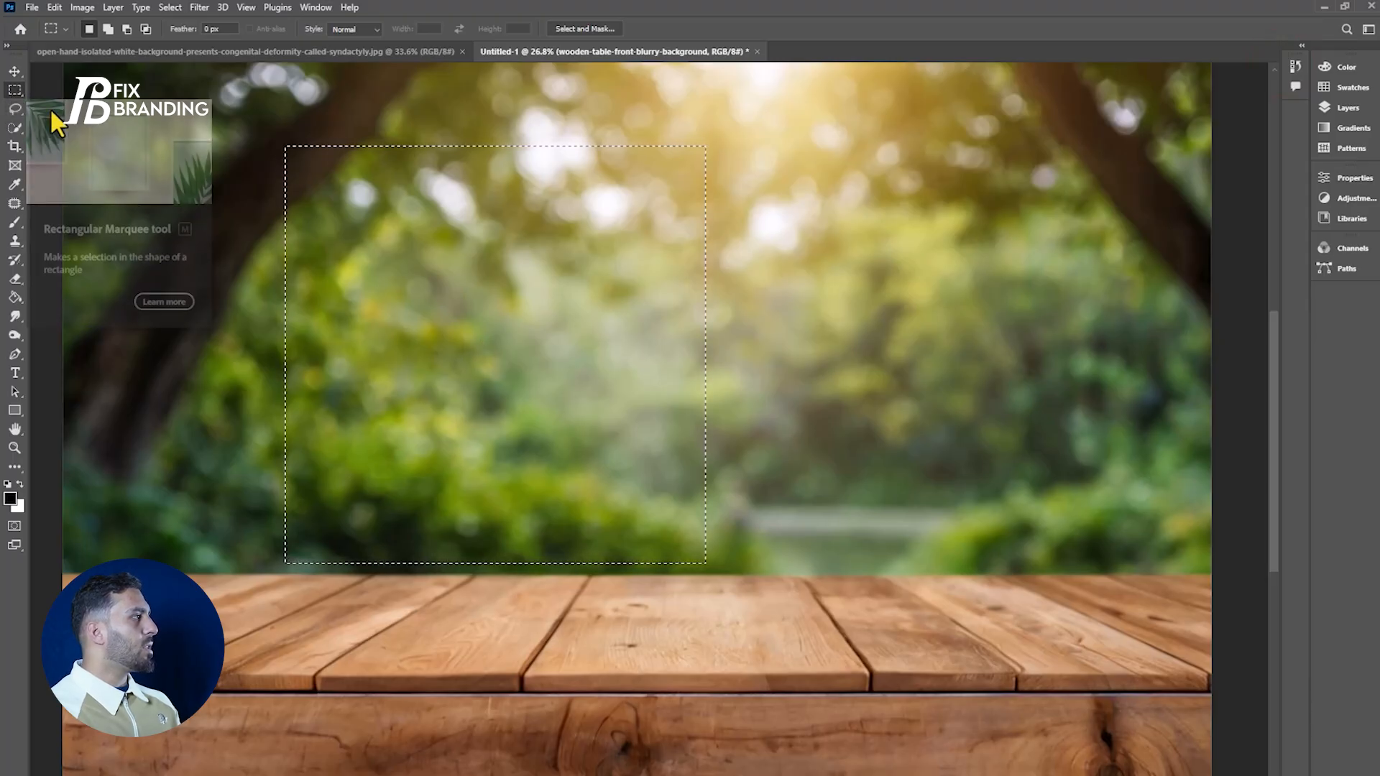
left_click_drag(497, 348, 930, 585)
left_click_drag(847, 354, 536, 265)
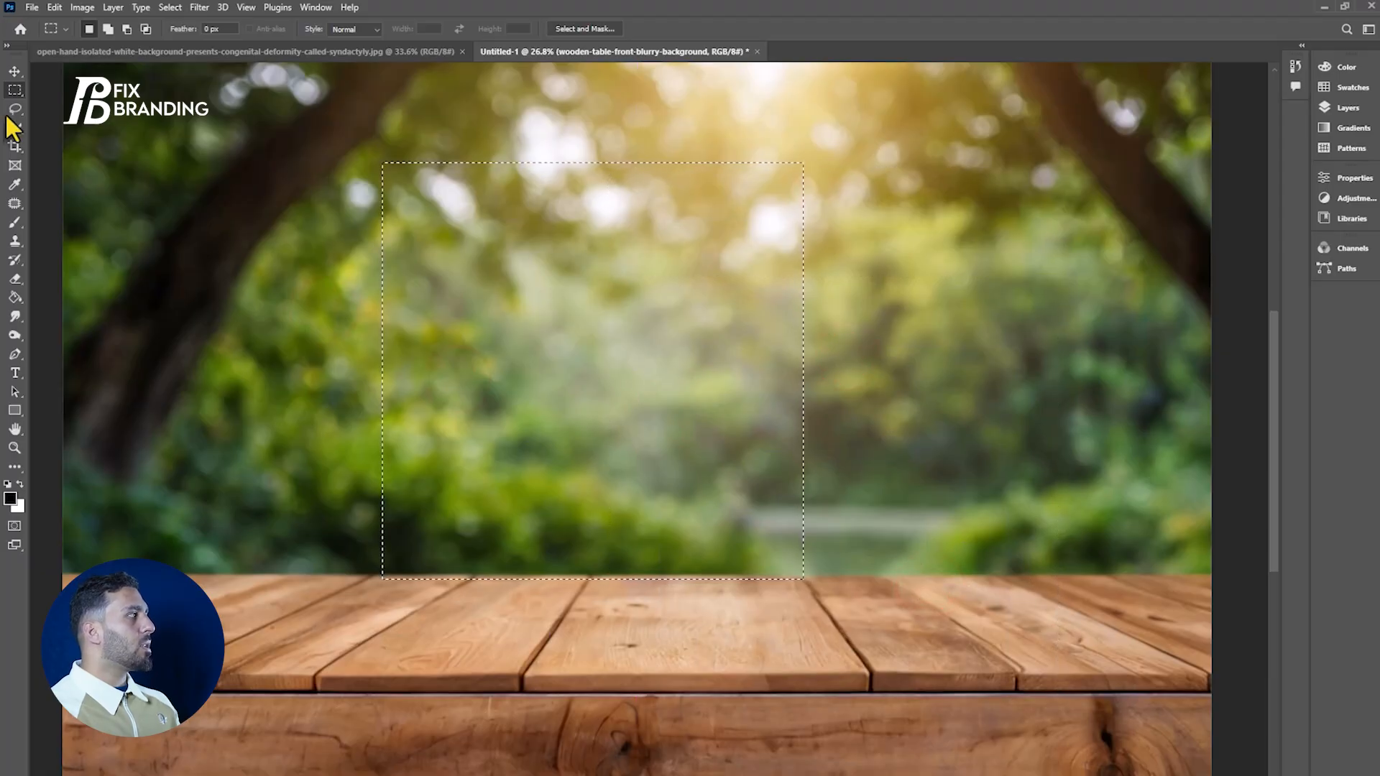
With the Move tool, shift the selected piece of the image away from its original place, leaving it lower and to the right
left_click(14, 71)
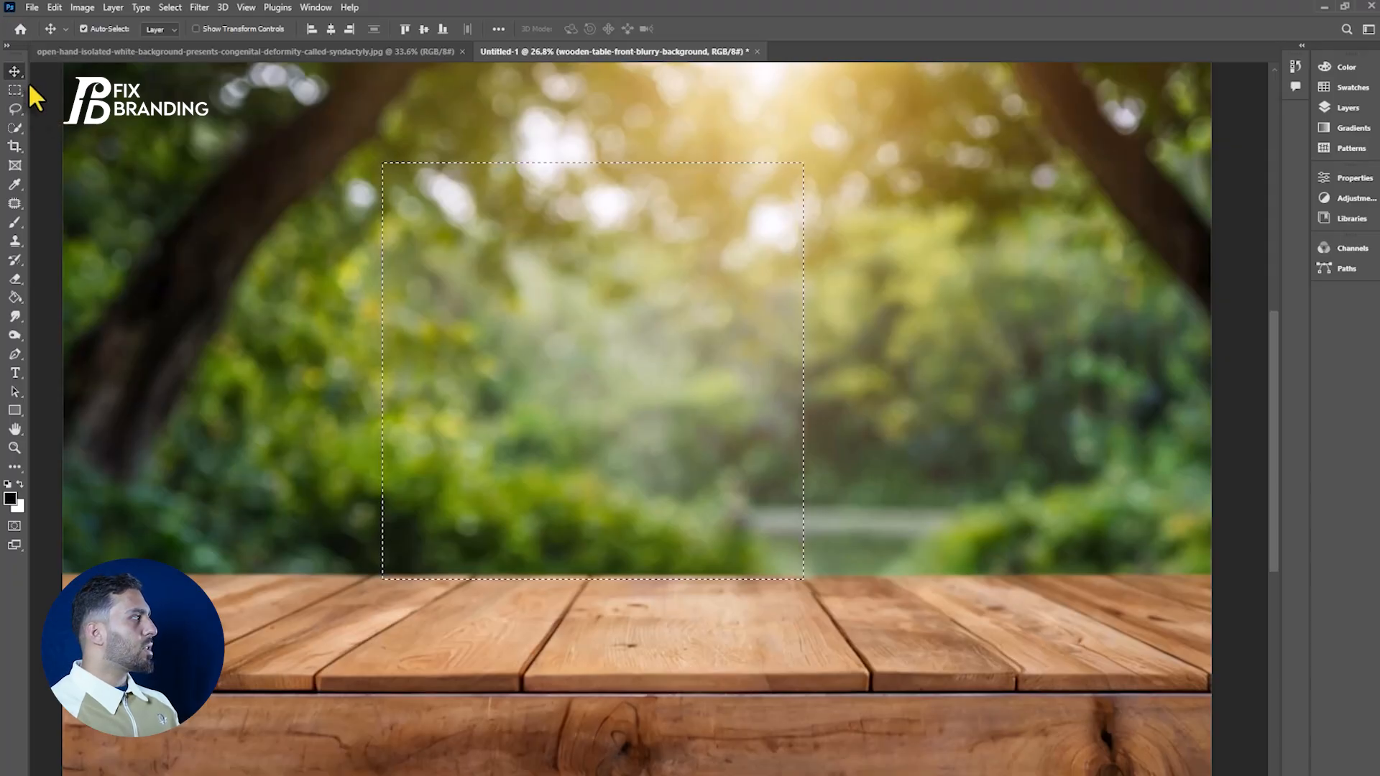
left_click_drag(567, 335, 839, 272)
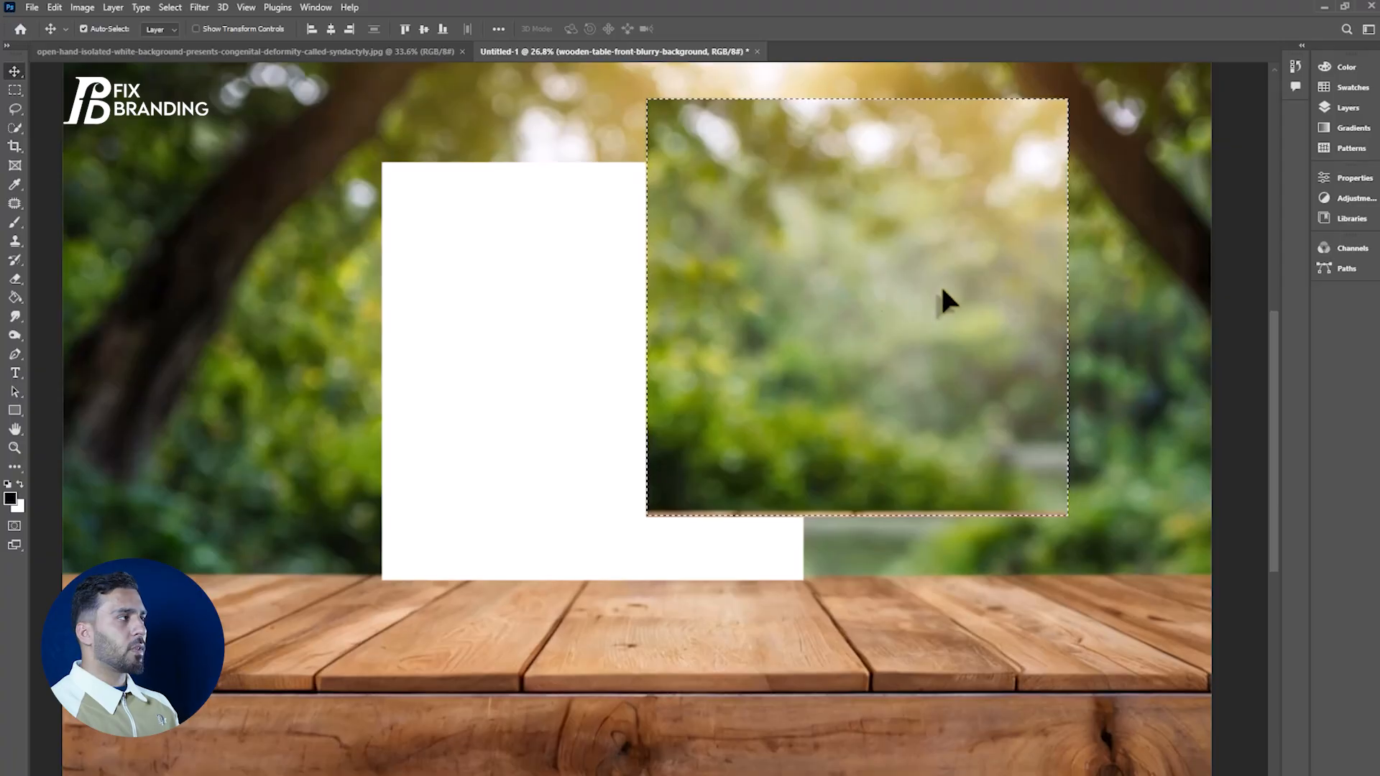
left_click_drag(790, 238, 748, 391)
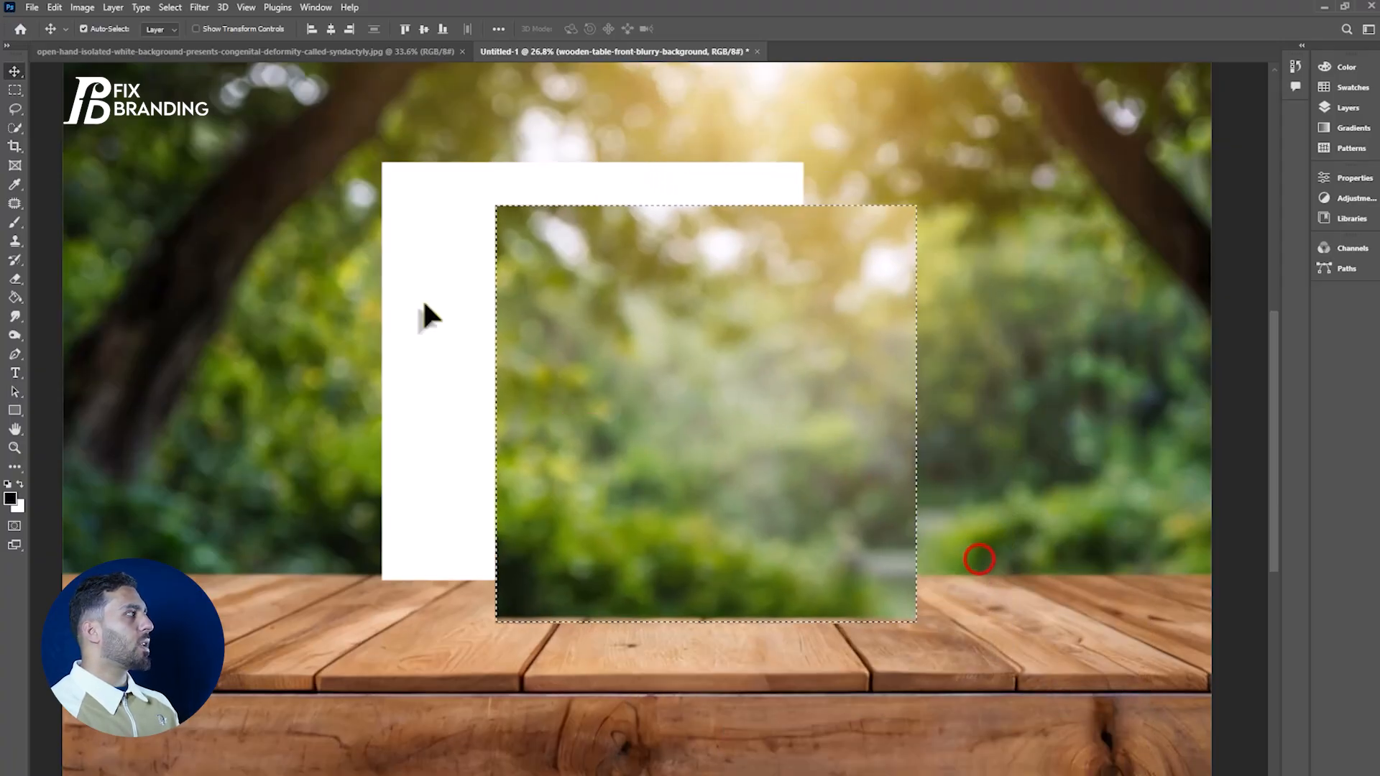
Return to the Rectangular Marquee tool, undo the move of the selected pixels and clear the selection
left_click(15, 70)
left_click(16, 89)
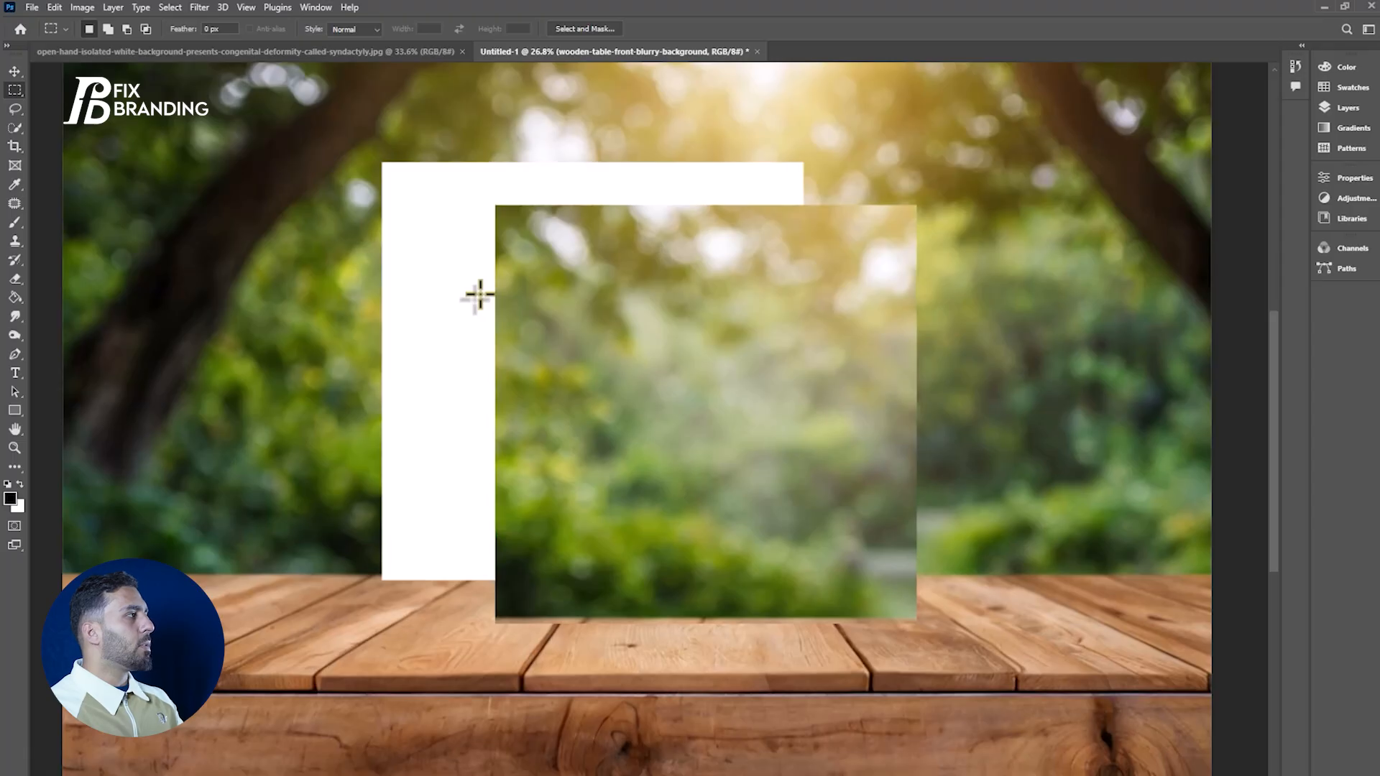
key("ctrl+z")
key("ctrl+d")
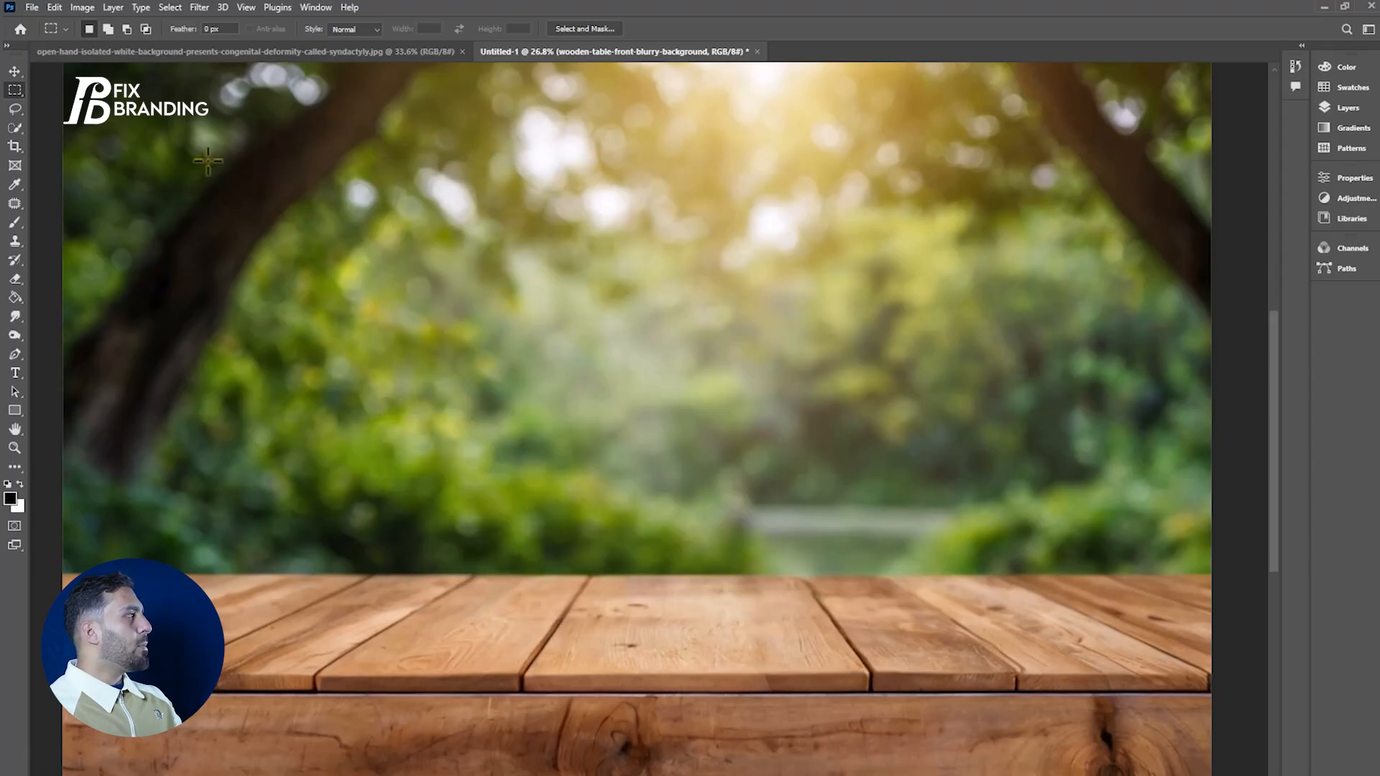
With the Elliptical Marquee tool in Add to Selection mode, combine three overlapping ellipses over the trees
right_click(15, 92)
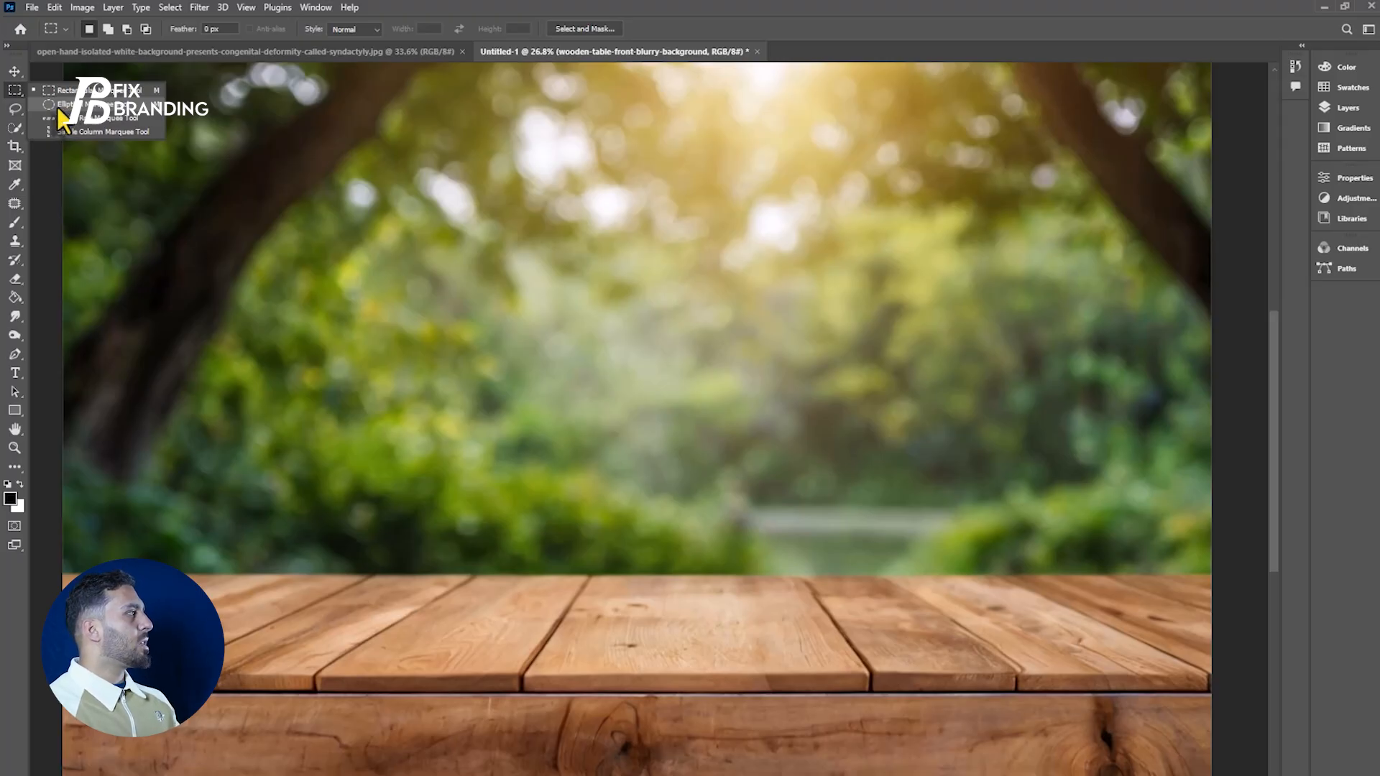
left_click(65, 105)
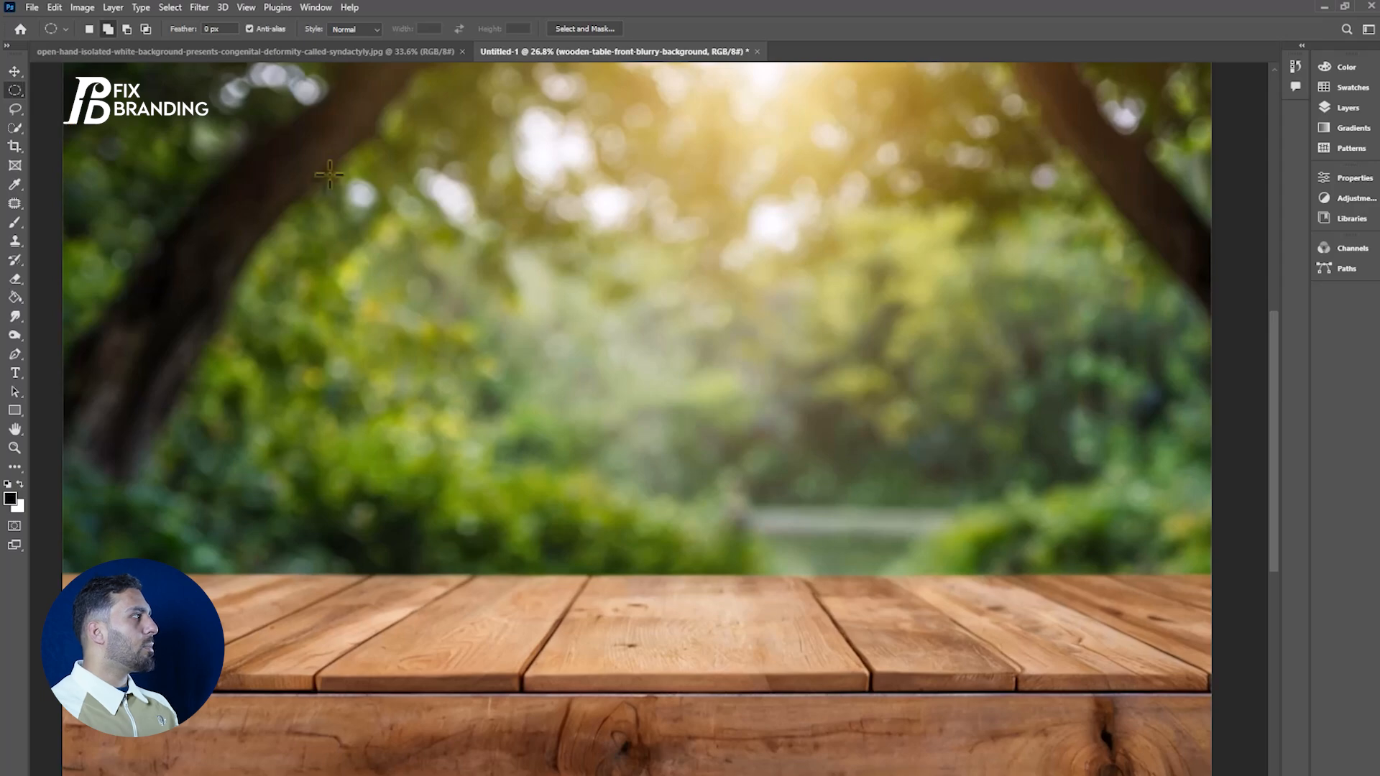
left_click_drag(418, 208, 796, 586)
left_click_drag(935, 192, 645, 440)
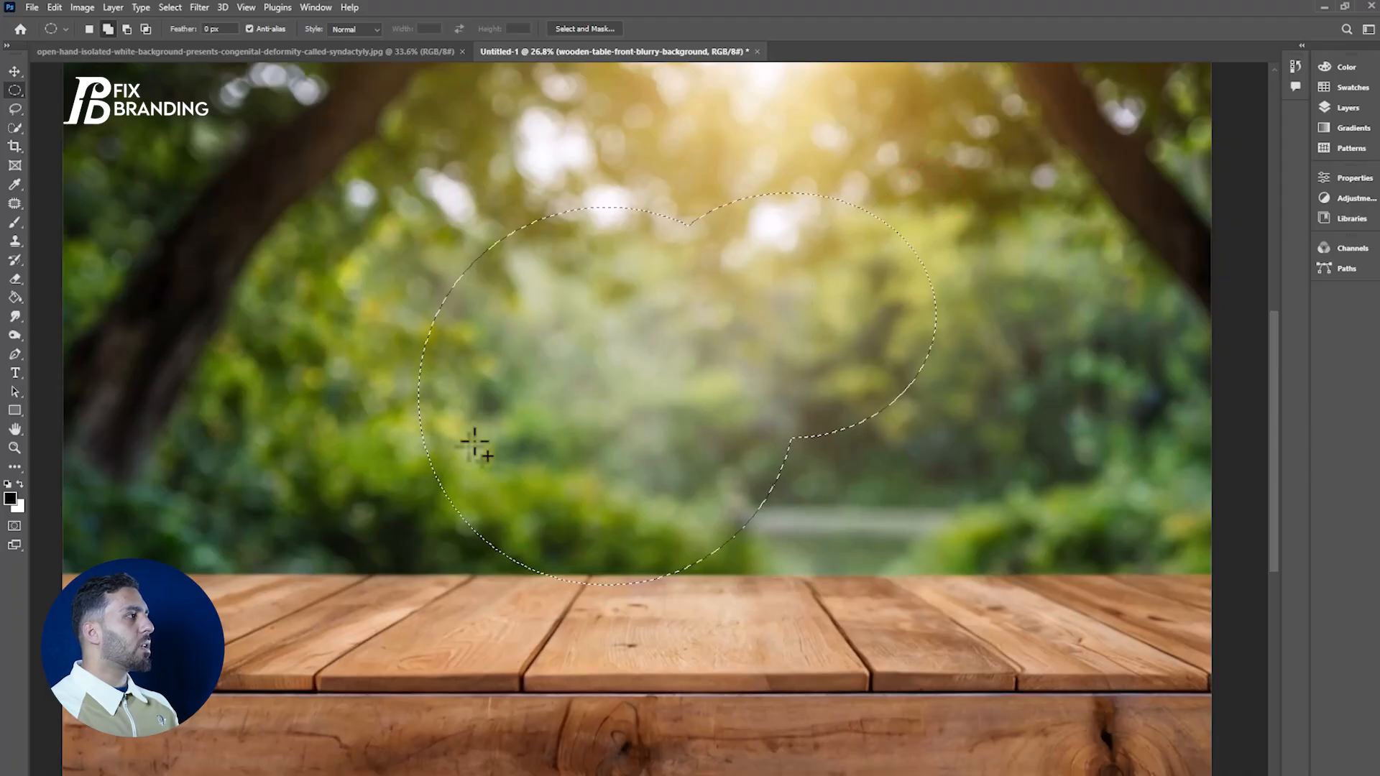
left_click_drag(302, 202, 494, 376)
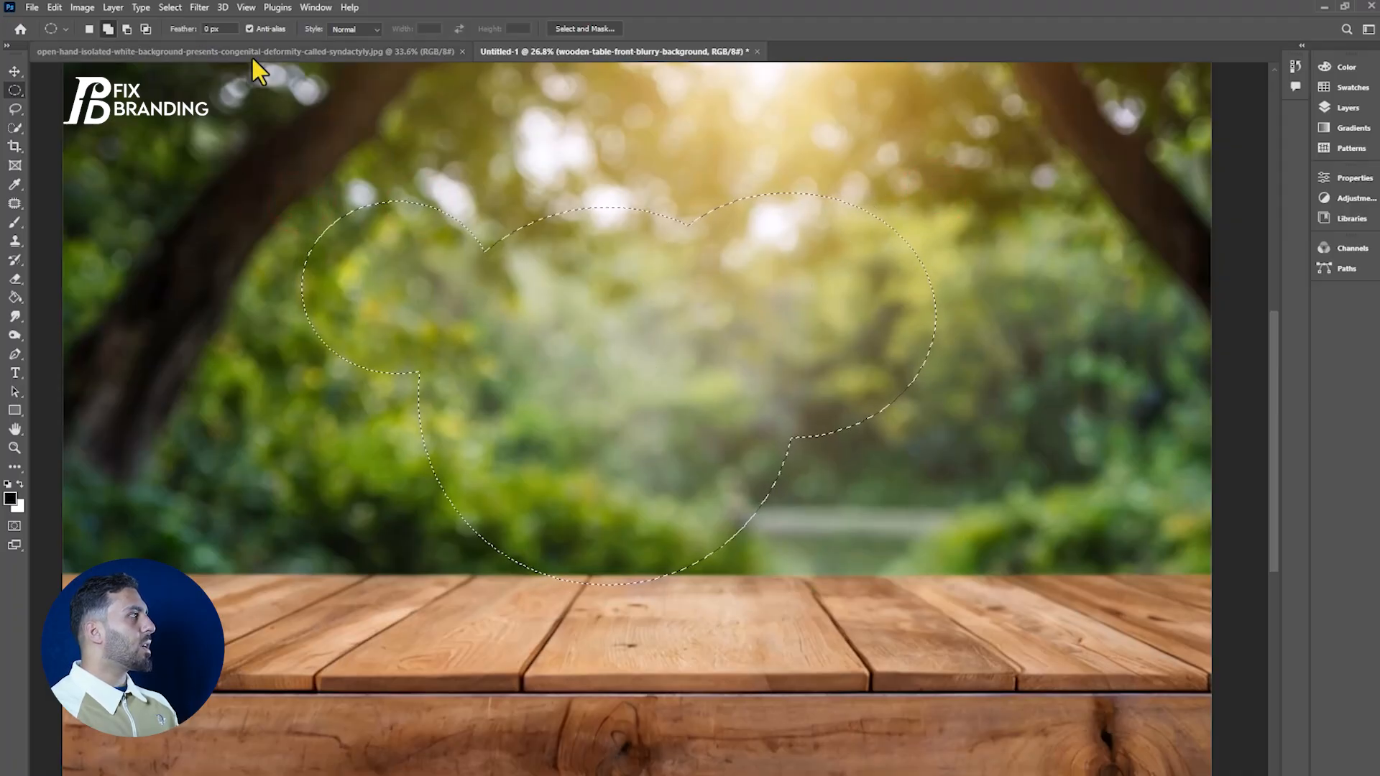
In Subtract from Selection mode, cut overlapping ellipses out of the combined selection and clear what remains
left_click(127, 29)
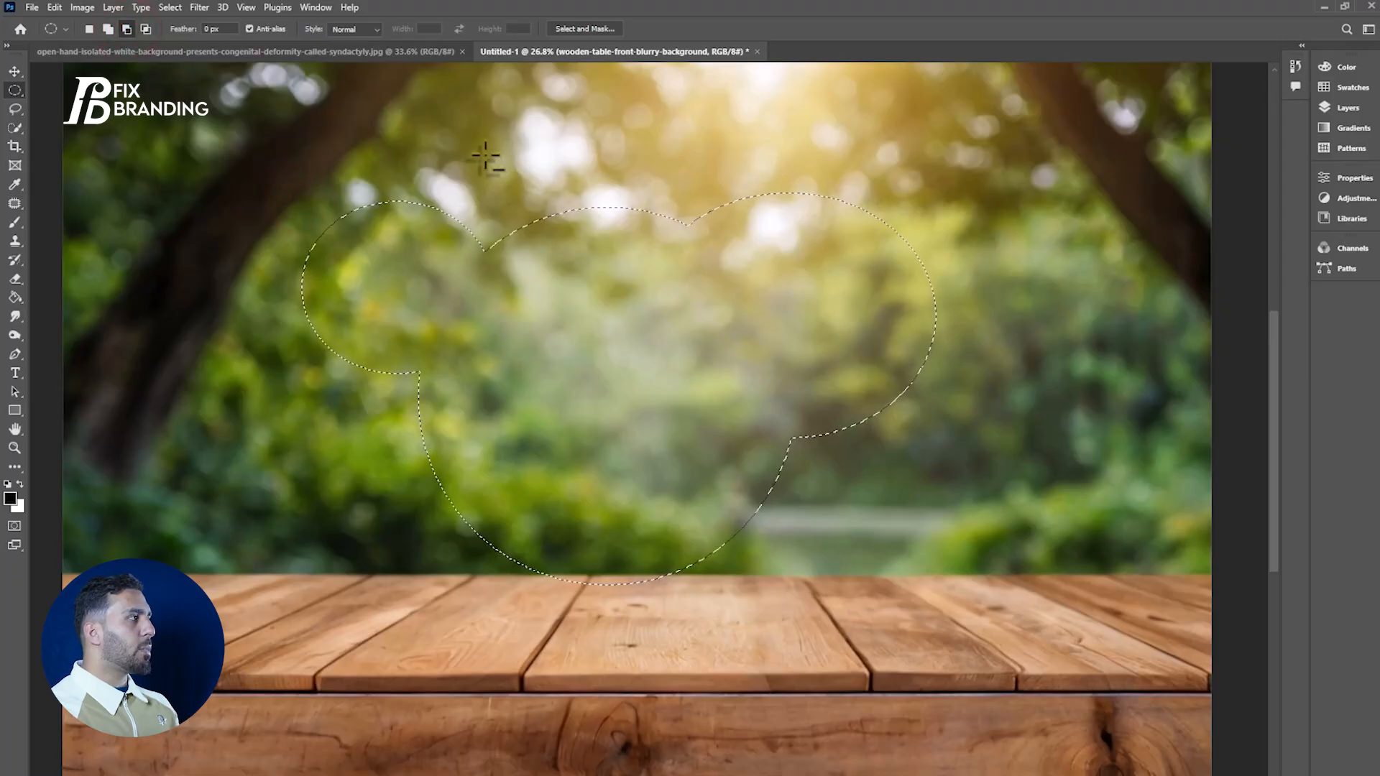
left_click_drag(425, 129, 773, 400)
left_click_drag(926, 498, 498, 309)
left_click_drag(856, 558, 233, 338)
left_click_drag(457, 274, 312, 385)
key("ctrl+d")
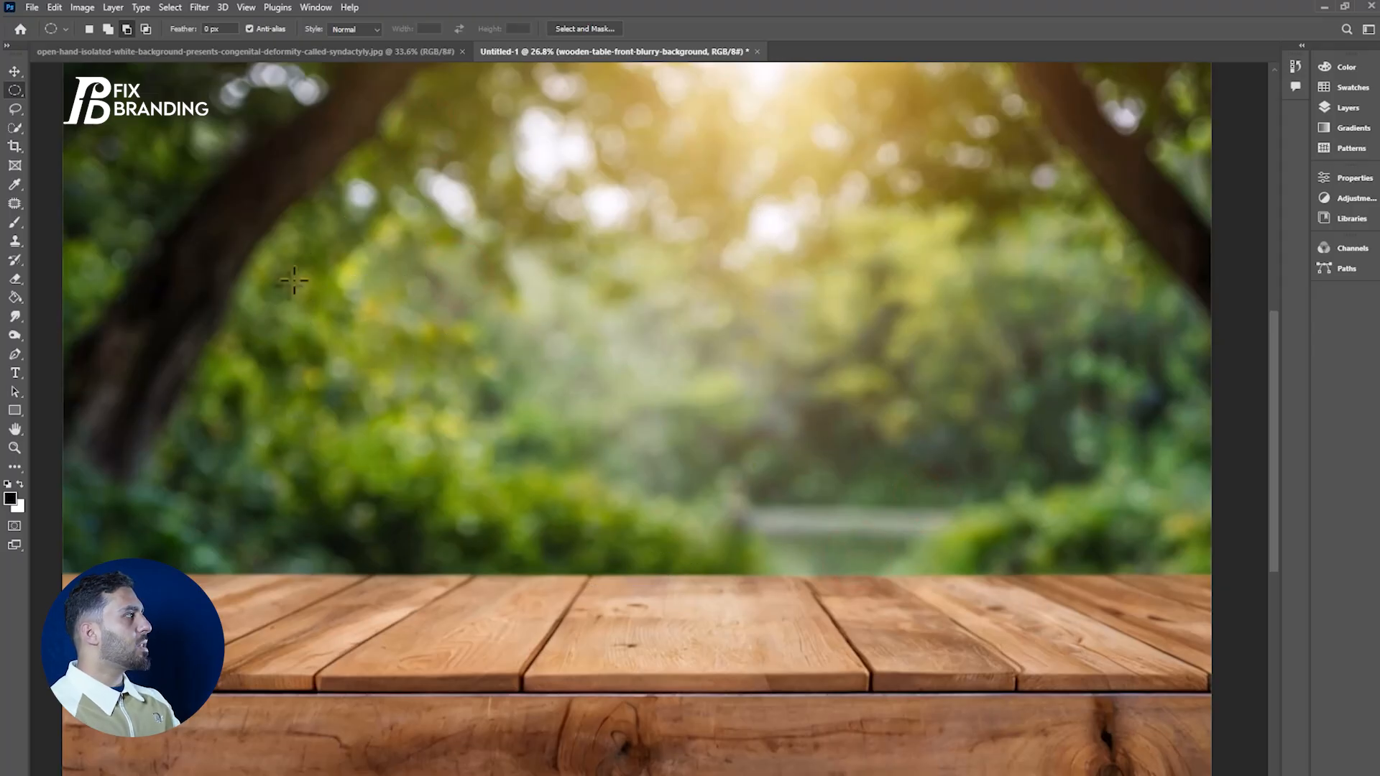
Switch from the Elliptical Marquee tool back to the Rectangular Marquee tool
key("v")
left_click(16, 89)
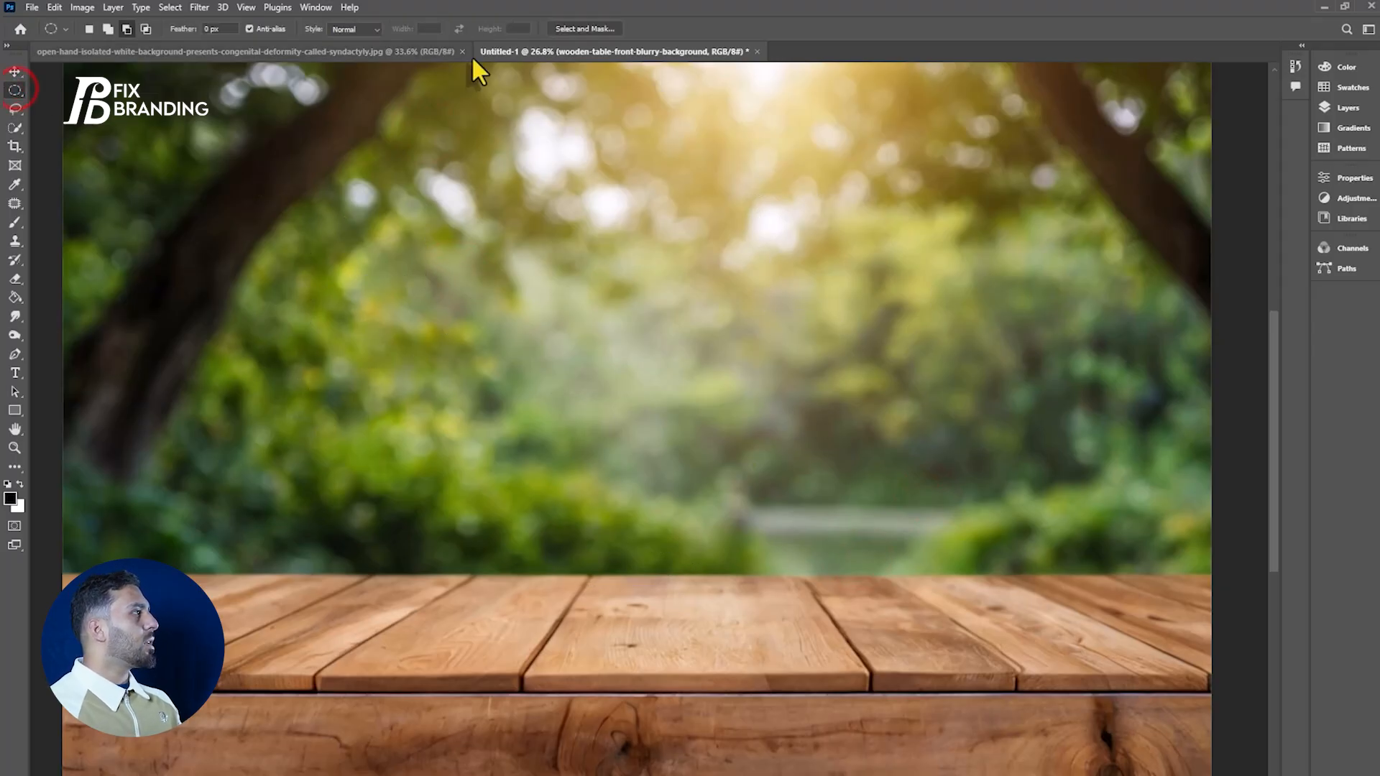
right_click(17, 96)
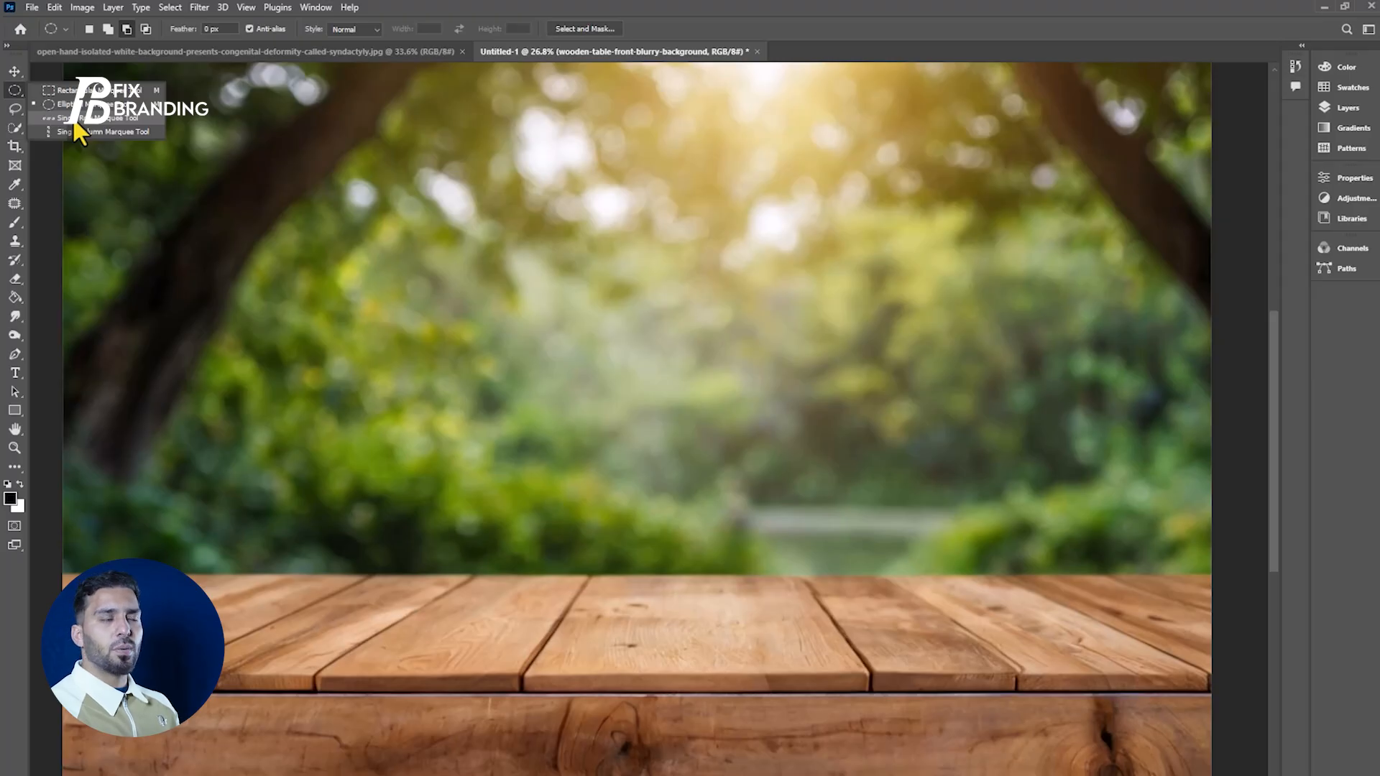
left_click(72, 90)
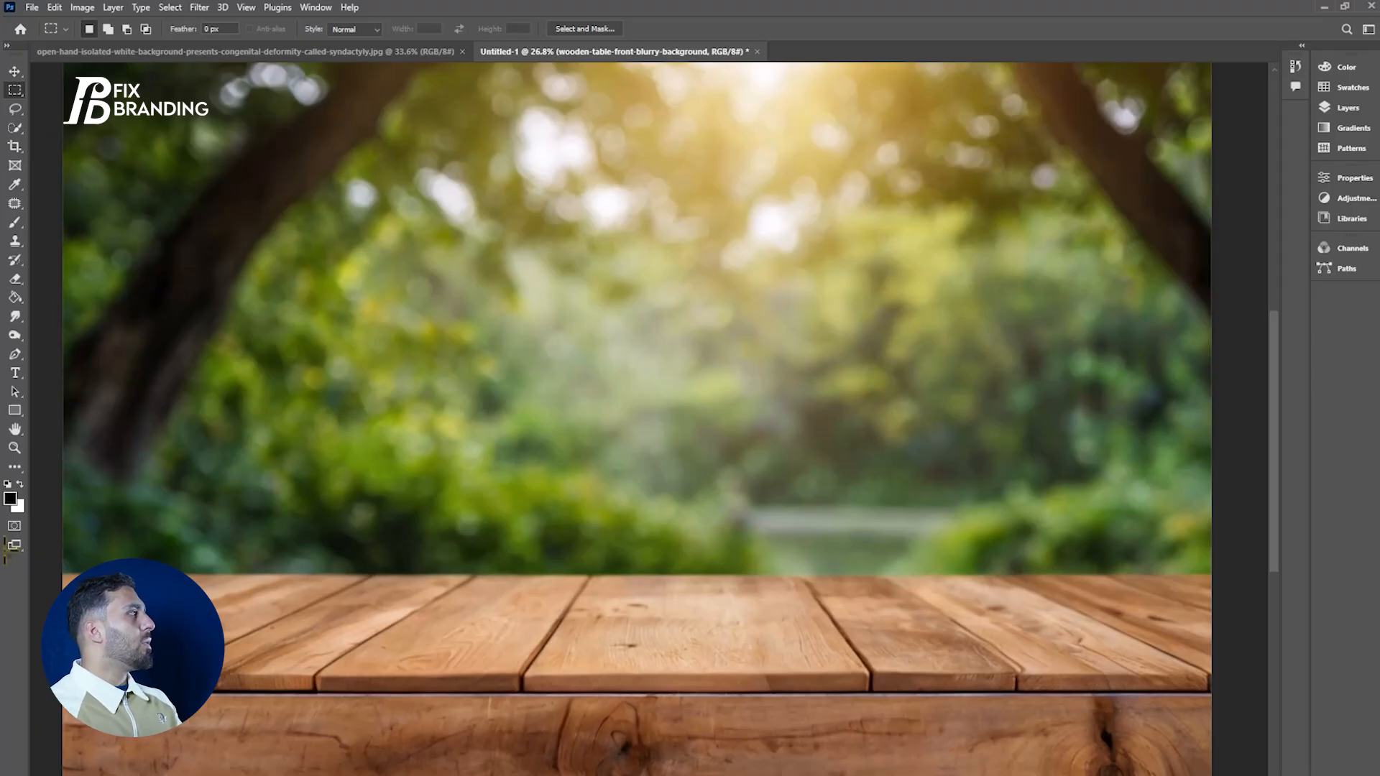
Try a single-row selection across the trees and single-column selections at several places, and clear the last one
left_click(20, 92)
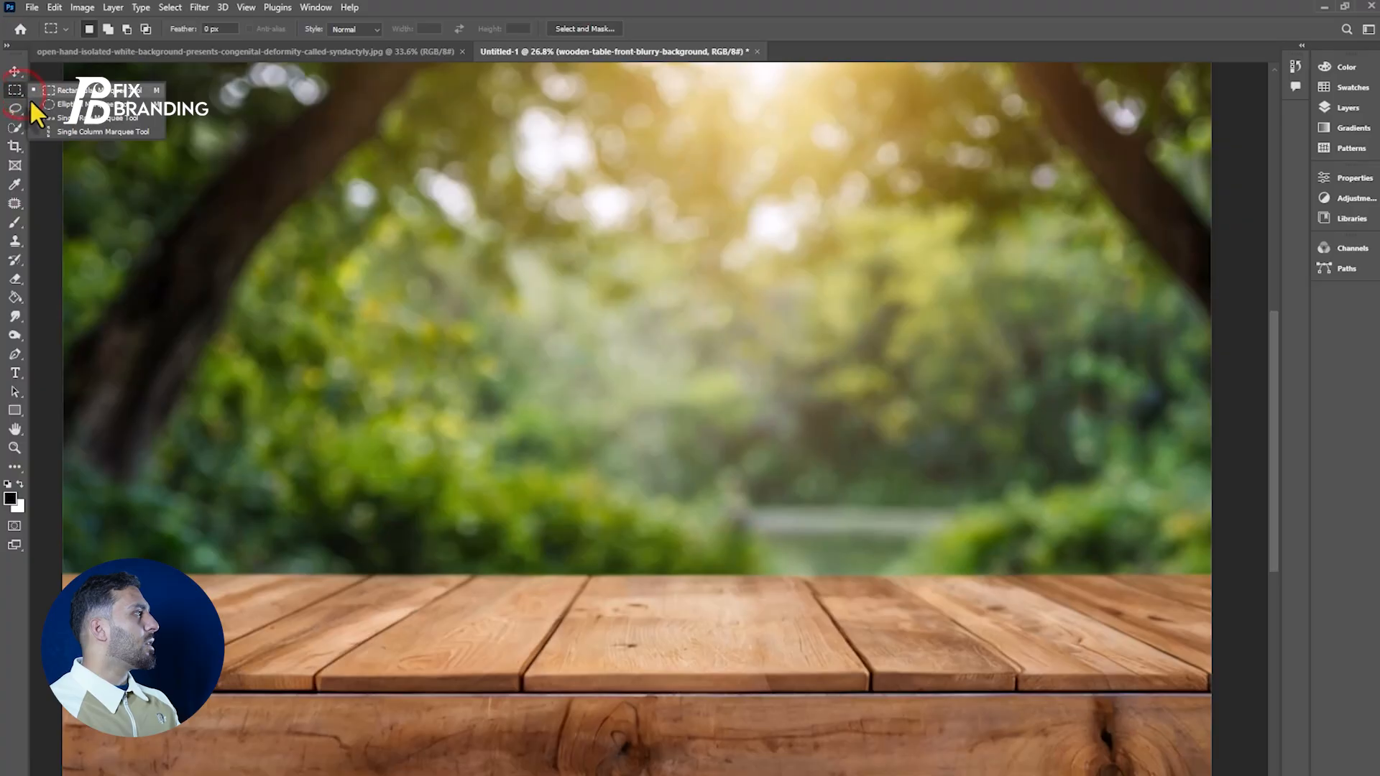
left_click(59, 119)
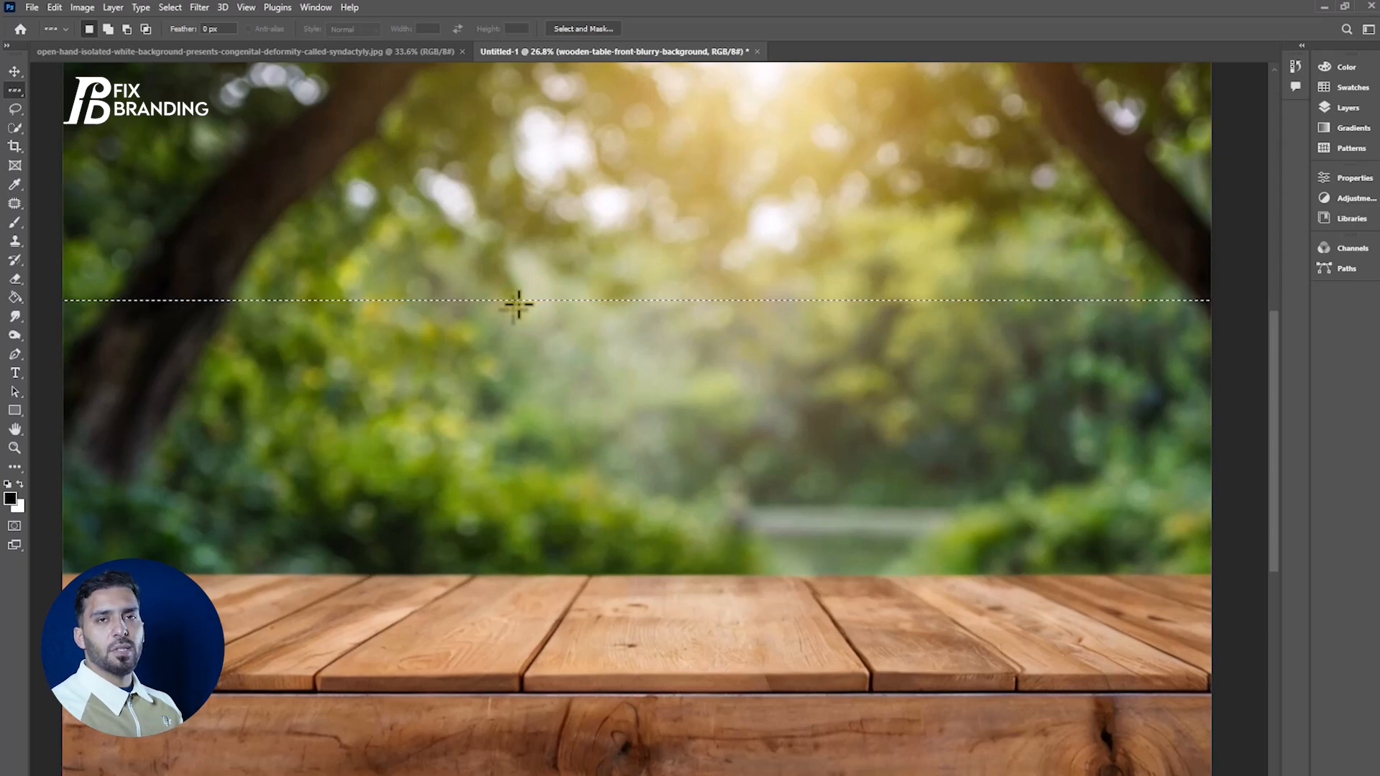
right_click(12, 92)
left_click(77, 135)
left_click(447, 367)
left_click(524, 251)
left_click_drag(524, 246, 433, 246)
key("ctrl+d")
Leave the Single Column Marquee tool and make the Rectangular Marquee tool active again
left_click(18, 87)
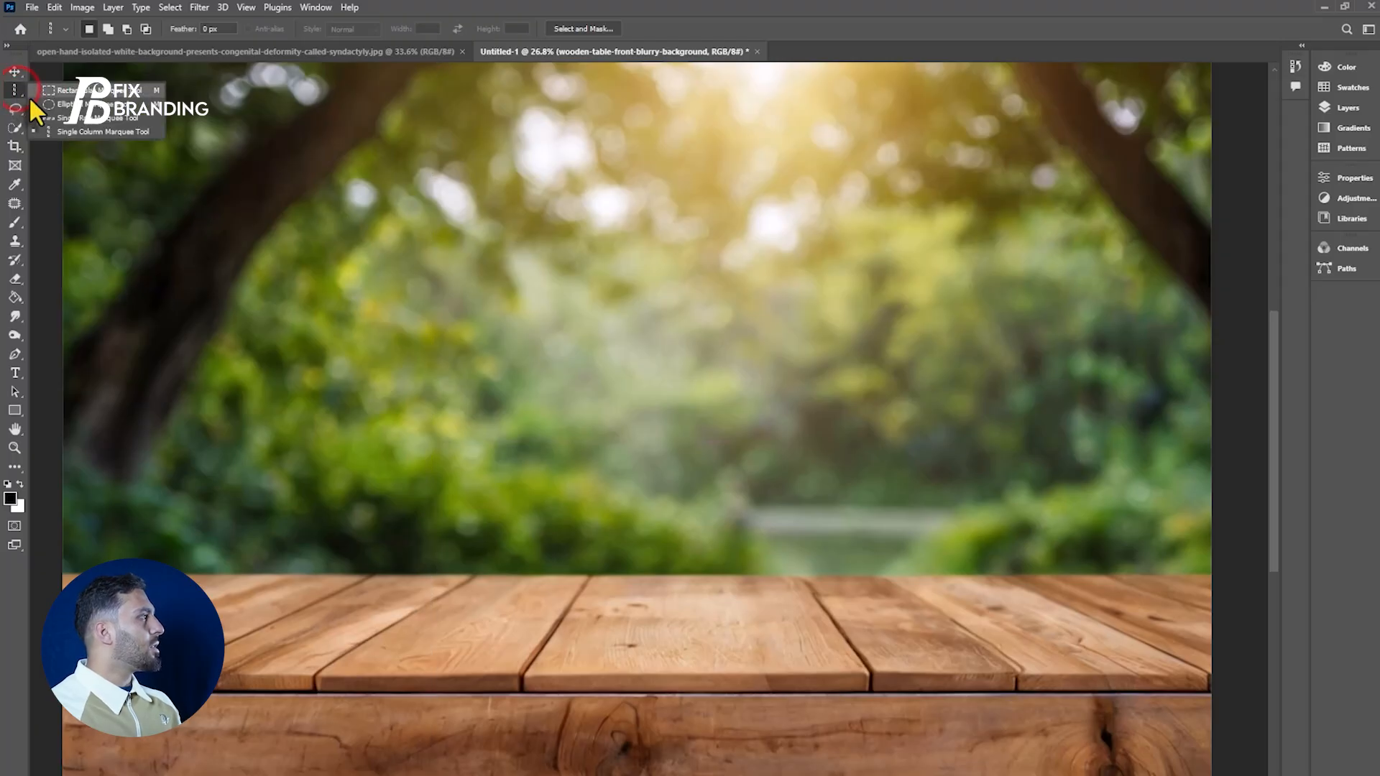
left_click(14, 71)
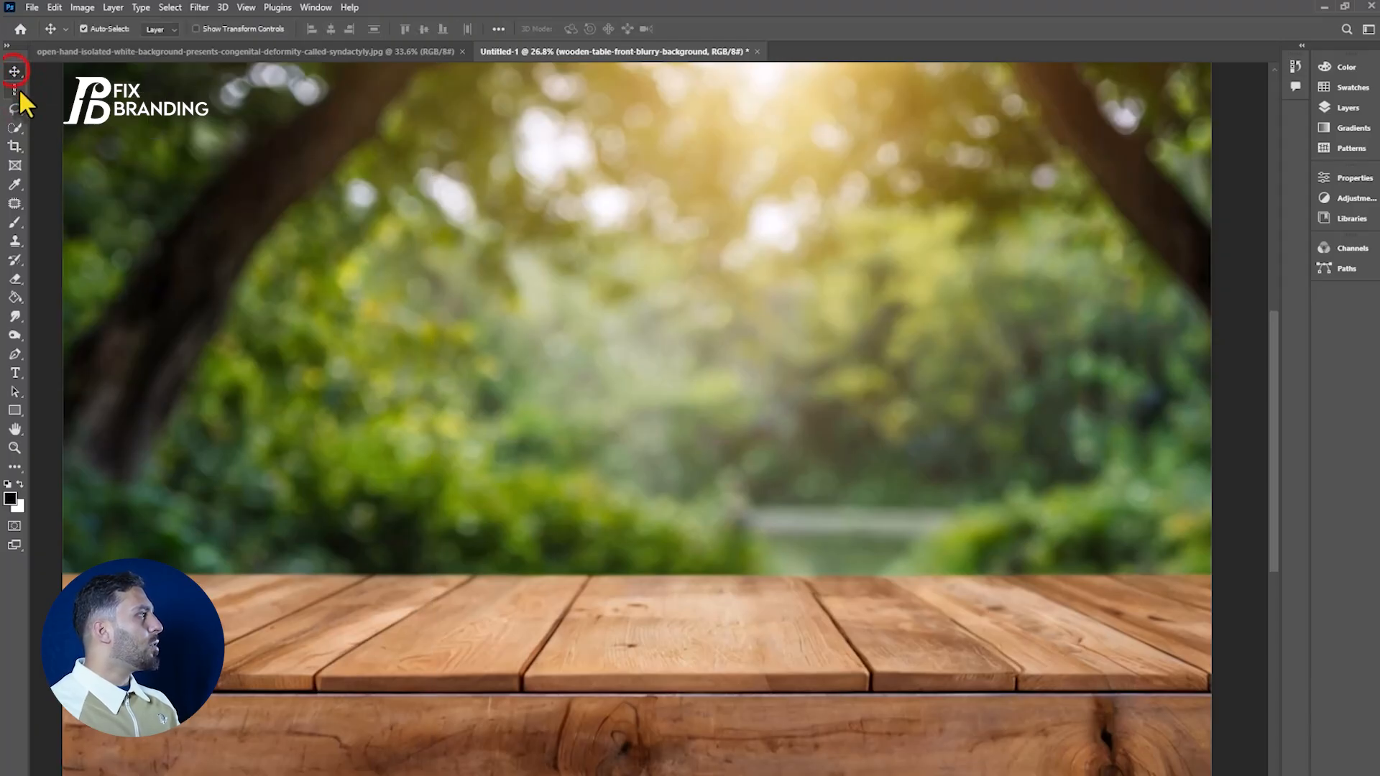
left_click(16, 90)
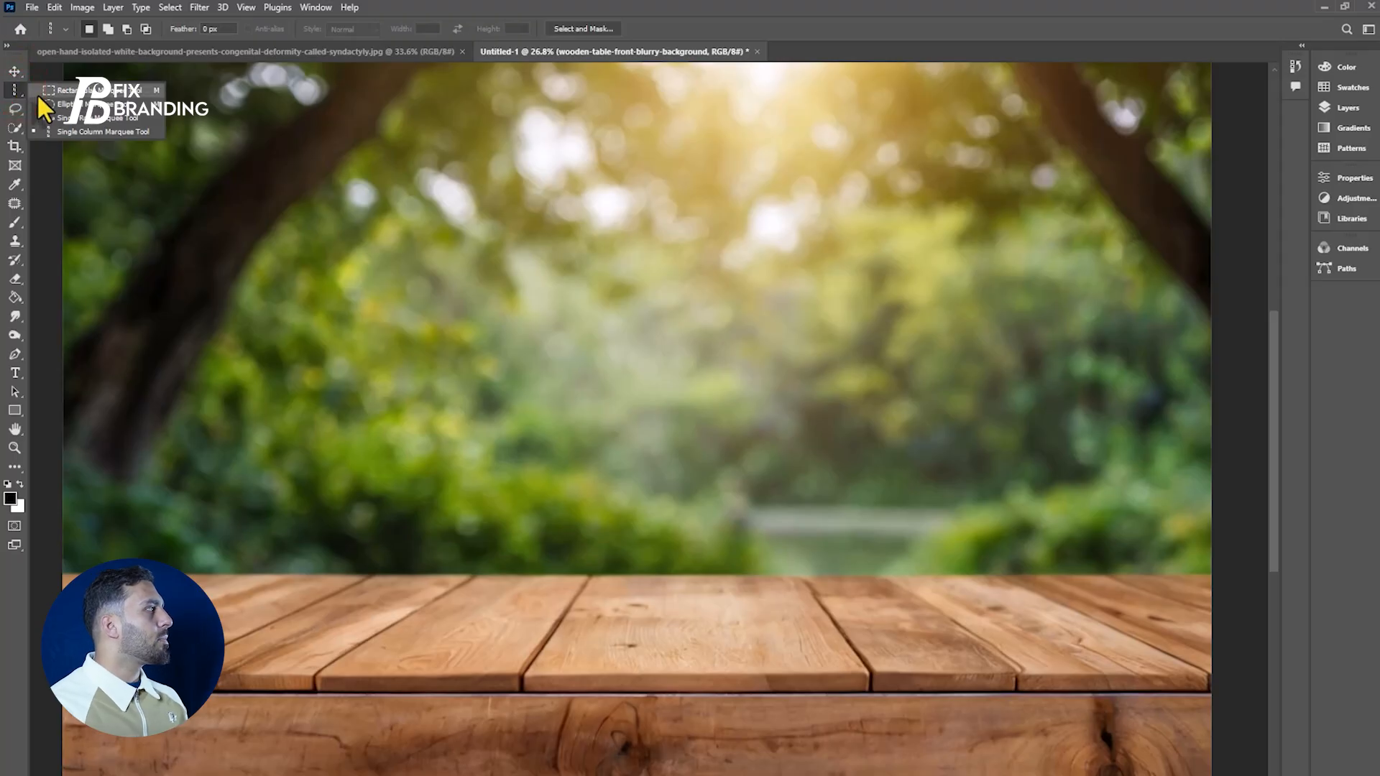
left_click(41, 94)
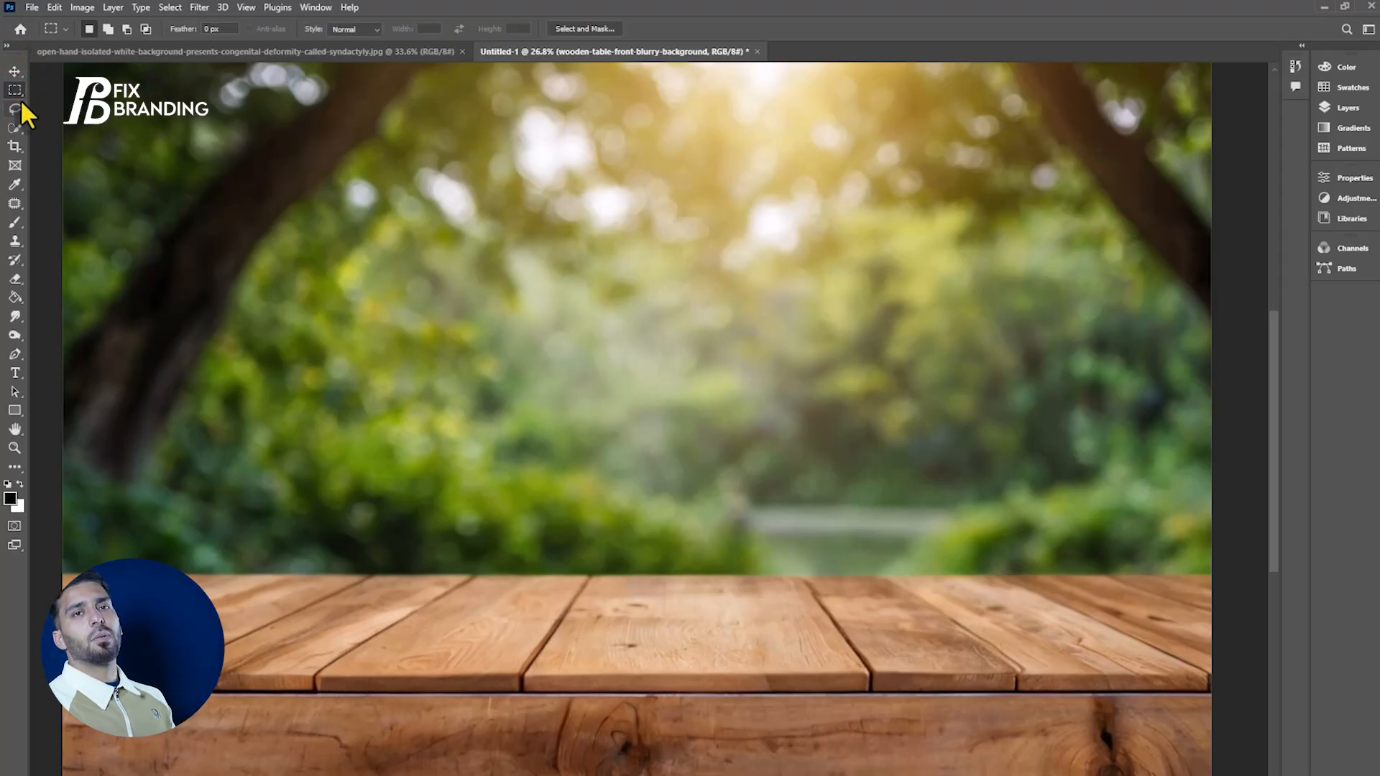